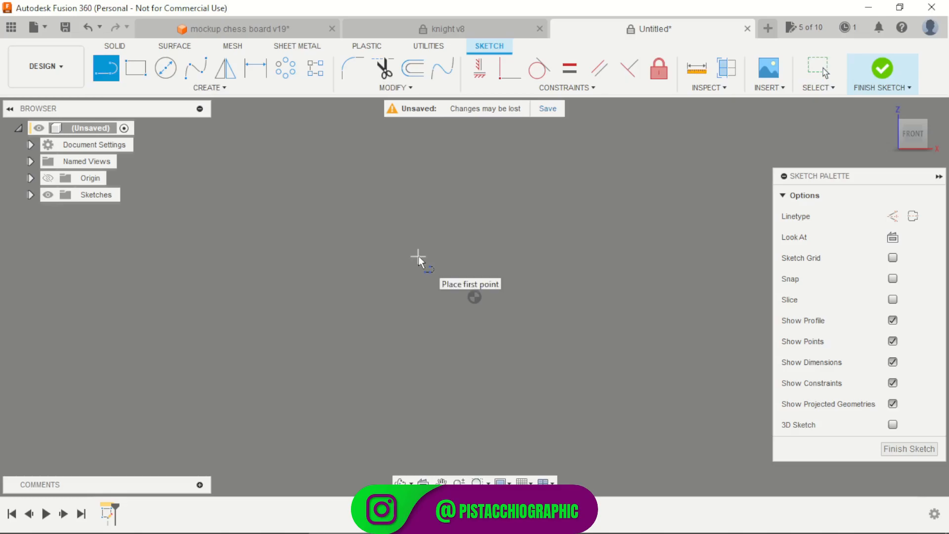
Check the knight.pdf drawing in Acrobat Reader, return to Fusion 360 and sketch a vertical axis line upward from the origin.
{"action": "key", "text": "alt+Tab"}
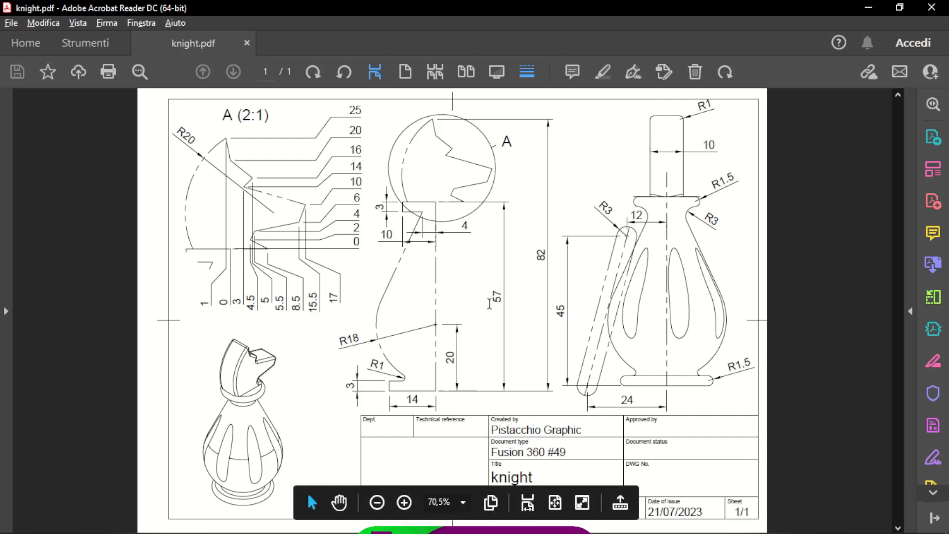
{"action": "key", "text": "alt+Tab"}
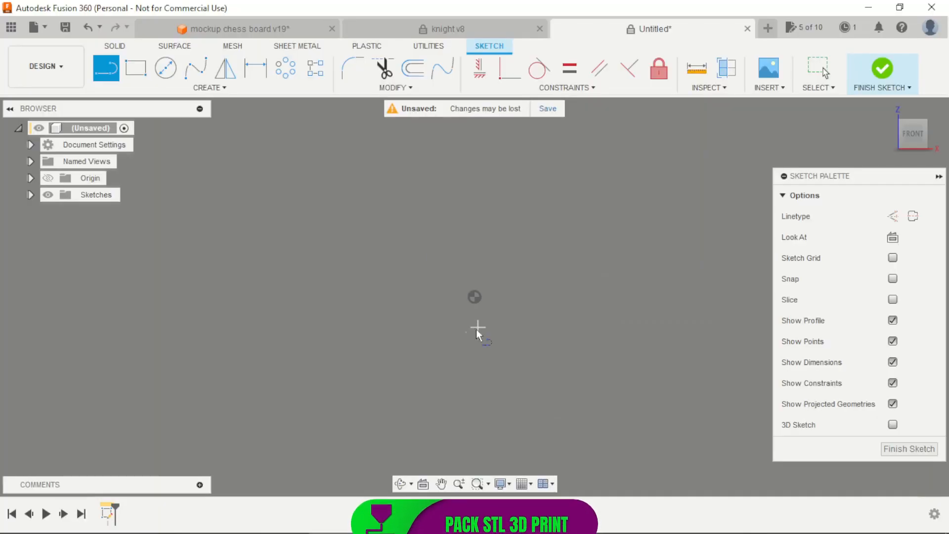
{"action": "left_click", "coordinate": [474, 297]}
{"action": "left_click", "coordinate": [474, 165]}
{"action": "key", "text": "Escape"}
Sketch the base outline from the origin: a horizontal line outward, a short vertical line up and a horizontal line on top.
{"action": "left_click", "coordinate": [474, 295]}
{"action": "left_click", "coordinate": [378, 295]}
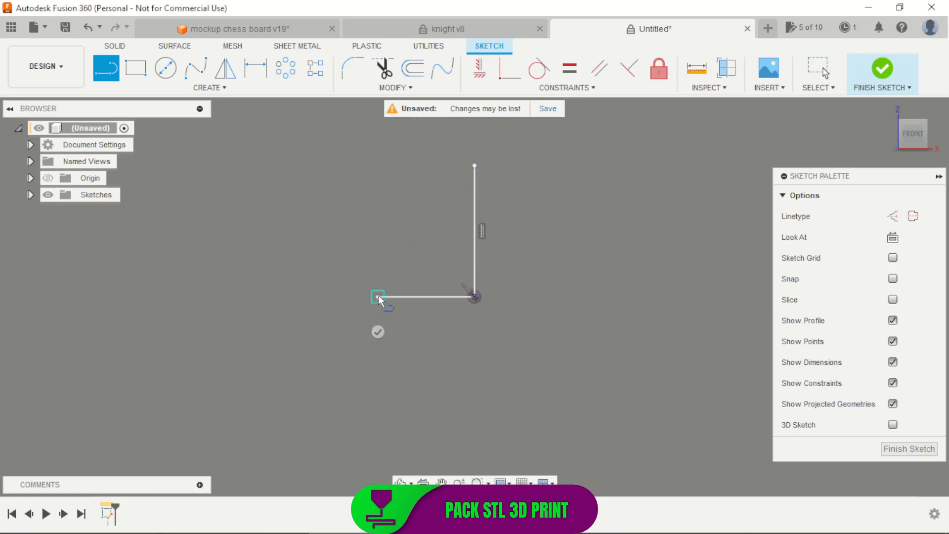
{"action": "scroll", "coordinate": [379, 295], "scroll_direction": "up", "scroll_amount": 3}
{"action": "left_click", "coordinate": [378, 270]}
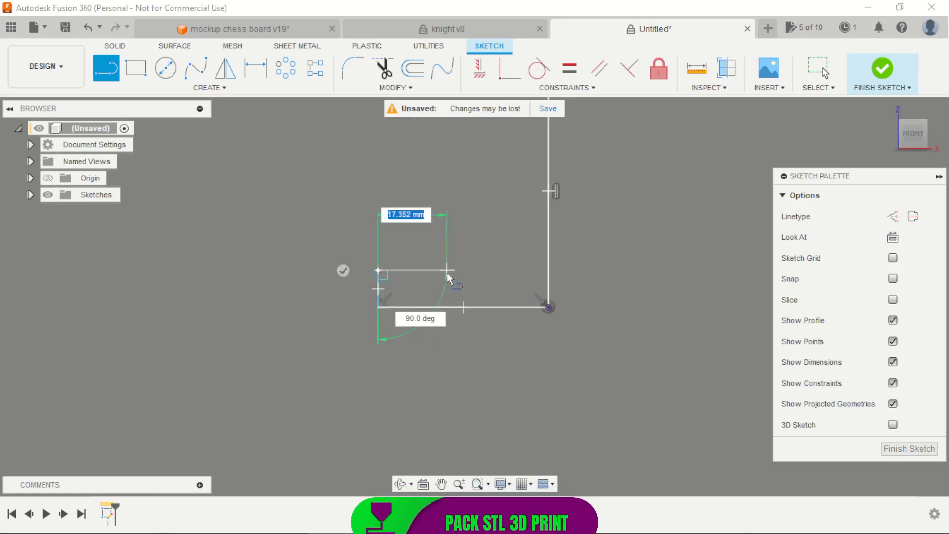
{"action": "left_click", "coordinate": [446, 270]}
{"action": "key", "text": "Escape"}
{"action": "scroll", "coordinate": [471, 237], "scroll_direction": "down", "scroll_amount": 3}
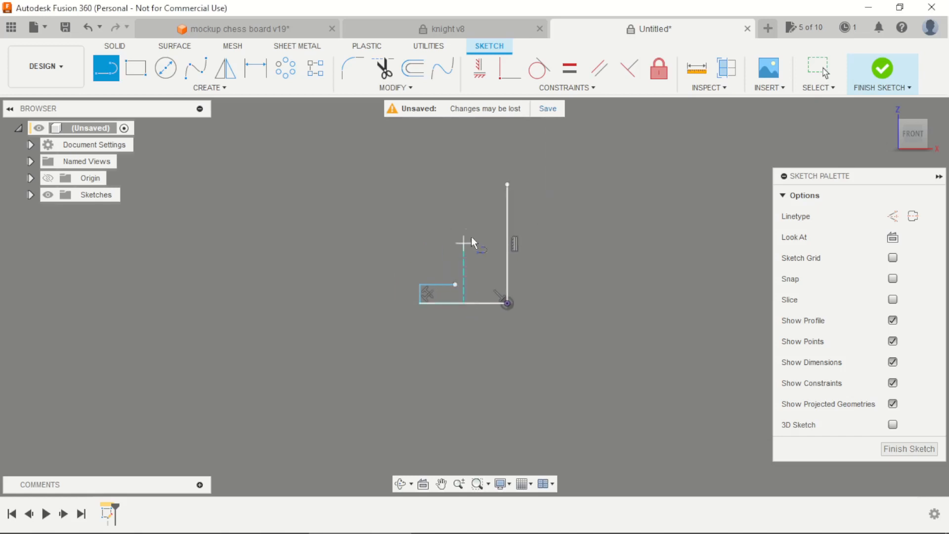
{"action": "key", "text": "Escape"}
Dimension the vertical axis line to 57 mm.
{"action": "key", "text": "d"}
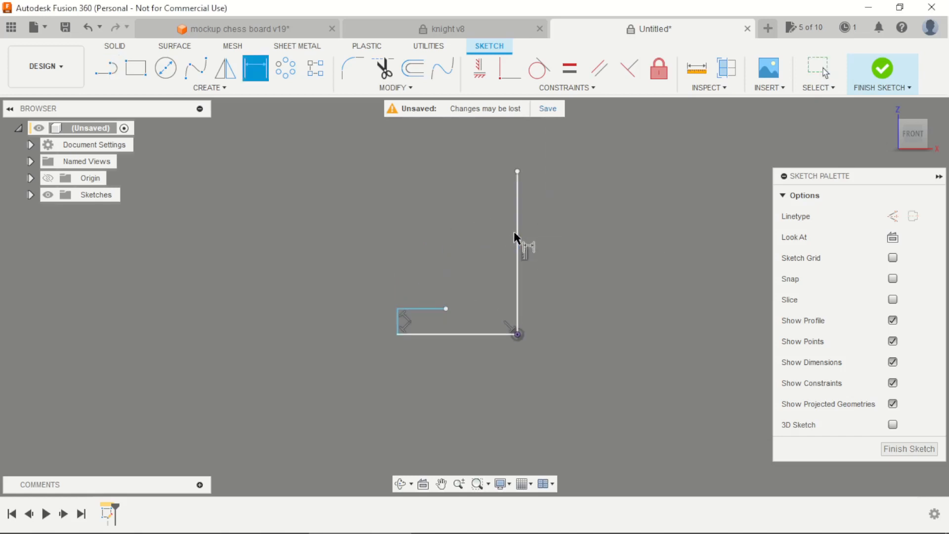
{"action": "left_click", "coordinate": [517, 232]}
{"action": "left_click", "coordinate": [605, 231]}
{"action": "type", "text": "5"}
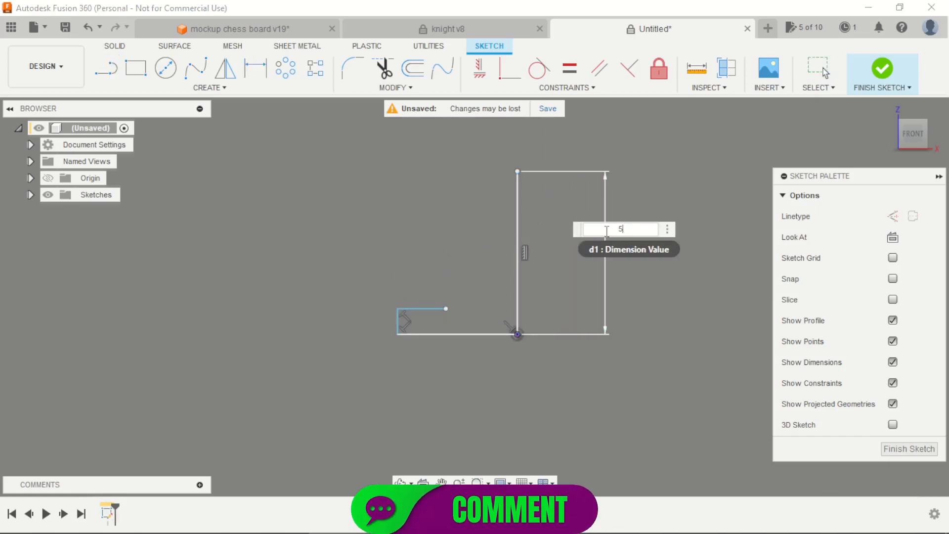
{"action": "type", "text": "7"}
{"action": "key", "text": "Return"}
Dimension the horizontal bottom line of the base to 14 mm.
{"action": "scroll", "coordinate": [411, 336], "scroll_direction": "up", "scroll_amount": 2}
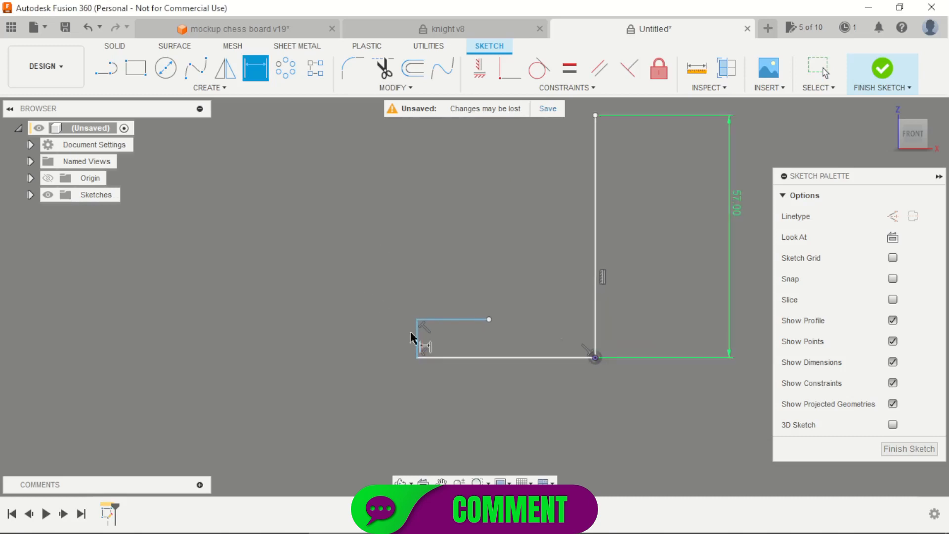
{"action": "left_click", "coordinate": [519, 357]}
{"action": "left_click", "coordinate": [513, 408]}
{"action": "type", "text": "14"}
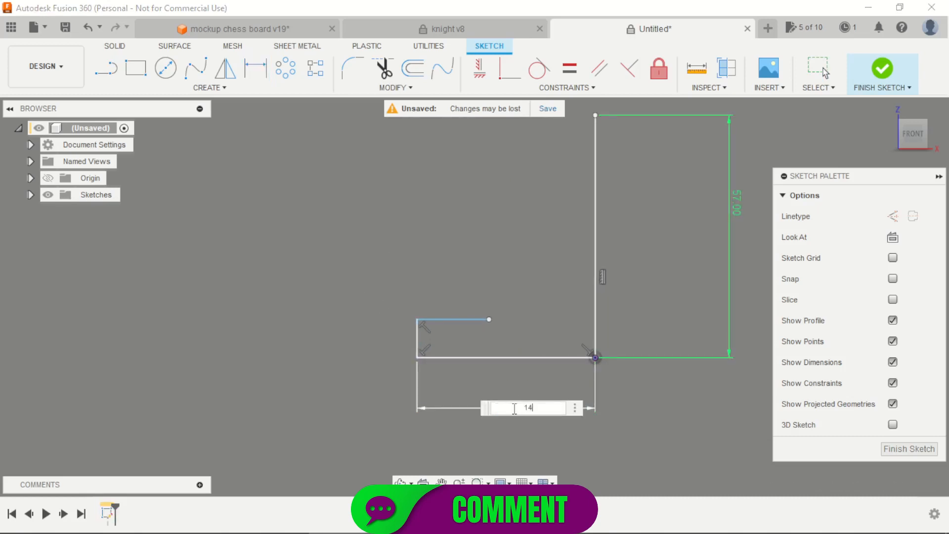
{"action": "key", "text": "Return"}
Dimension the short vertical edge of the base to 3 mm.
{"action": "scroll", "coordinate": [539, 348], "scroll_direction": "up", "scroll_amount": 2}
{"action": "left_click", "coordinate": [538, 311]}
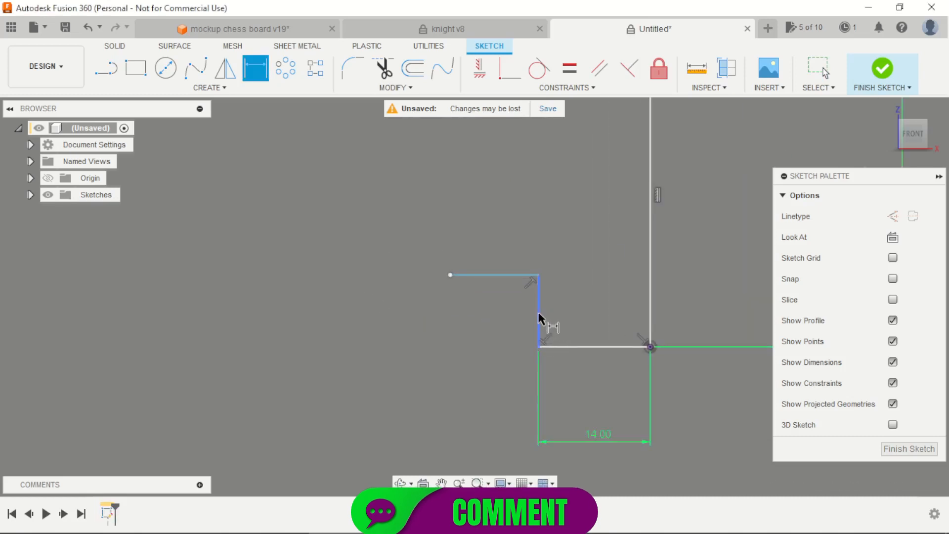
{"action": "left_click", "coordinate": [490, 315]}
{"action": "type", "text": "3"}
{"action": "key", "text": "Return"}
Move the free endpoint of the base's upper line toward the axis so the line runs inward above the bottom line.
{"action": "scroll", "coordinate": [518, 307], "scroll_direction": "up", "scroll_amount": 2}
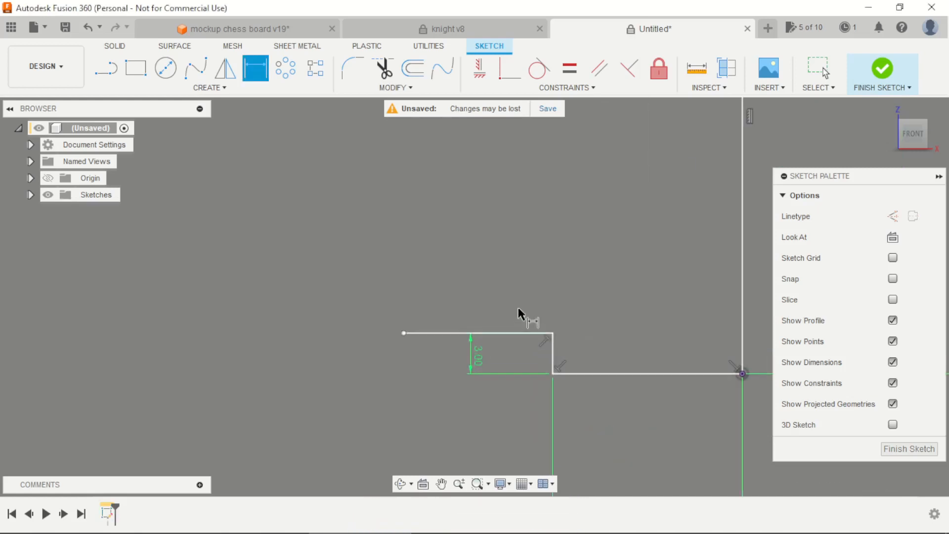
{"action": "key", "text": "Escape"}
{"action": "left_click_drag", "start_coordinate": [401, 332], "coordinate": [627, 286]}
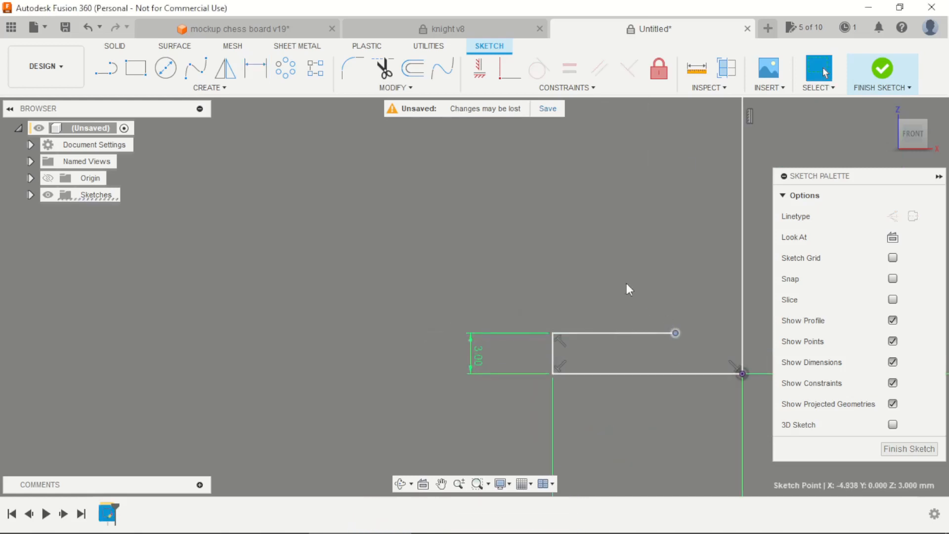
{"action": "scroll", "coordinate": [335, 339], "scroll_direction": "down", "scroll_amount": 6}
{"action": "scroll", "coordinate": [342, 292], "scroll_direction": "up", "scroll_amount": 2}
{"action": "scroll", "coordinate": [346, 297], "scroll_direction": "up", "scroll_amount": 1}
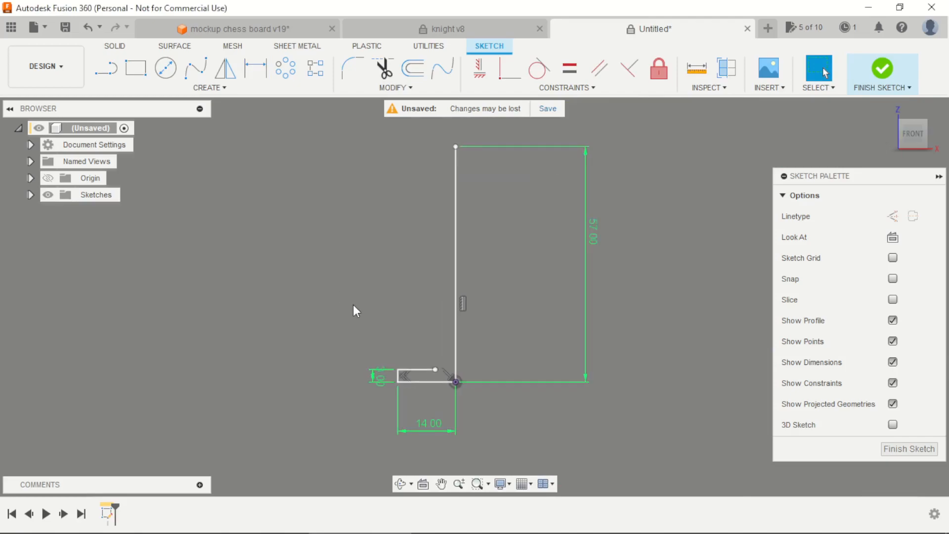
Consult the knight.pdf drawing and sketch a three-point arc rising from the free end of the base's upper line, bulging away from the axis.
{"action": "key", "text": "alt+Tab"}
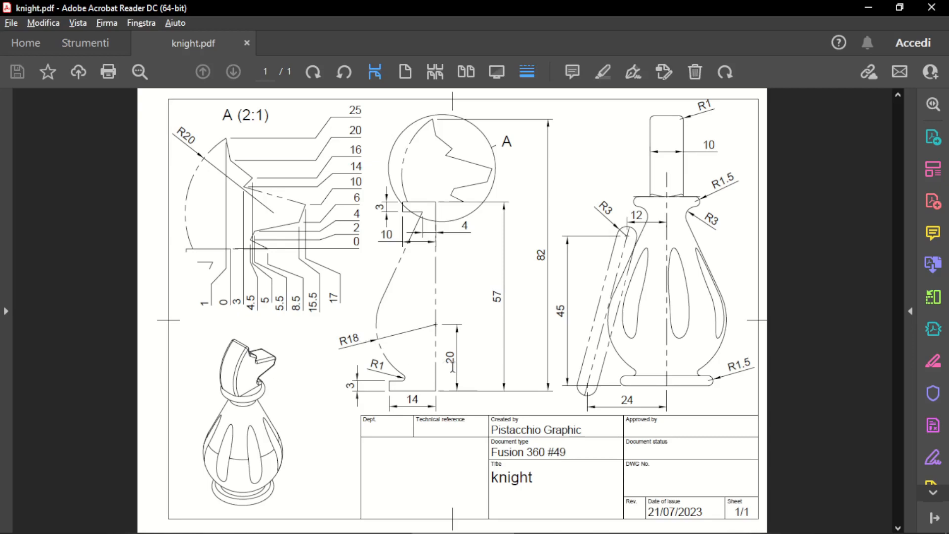
{"action": "key", "text": "alt+Tab"}
{"action": "scroll", "coordinate": [420, 357], "scroll_direction": "down", "scroll_amount": 1}
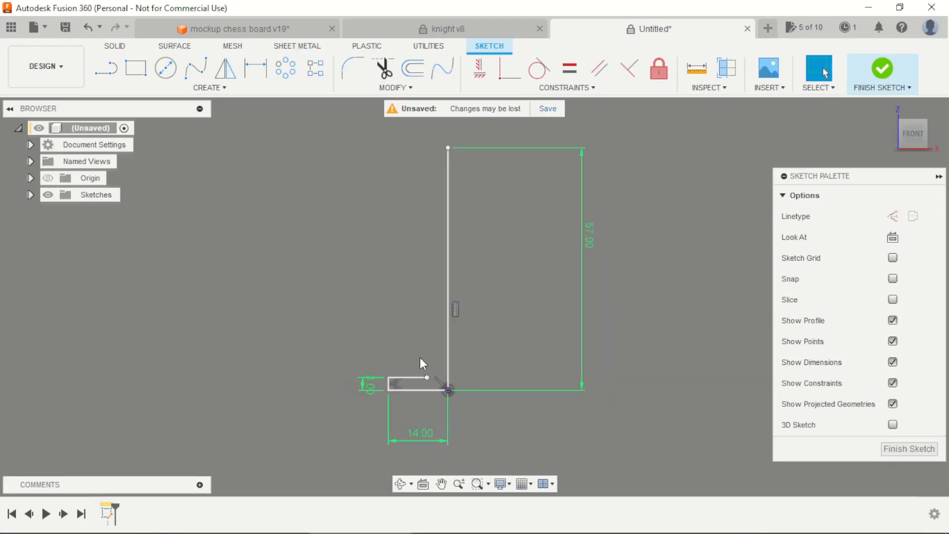
{"action": "scroll", "coordinate": [370, 331], "scroll_direction": "up", "scroll_amount": 2}
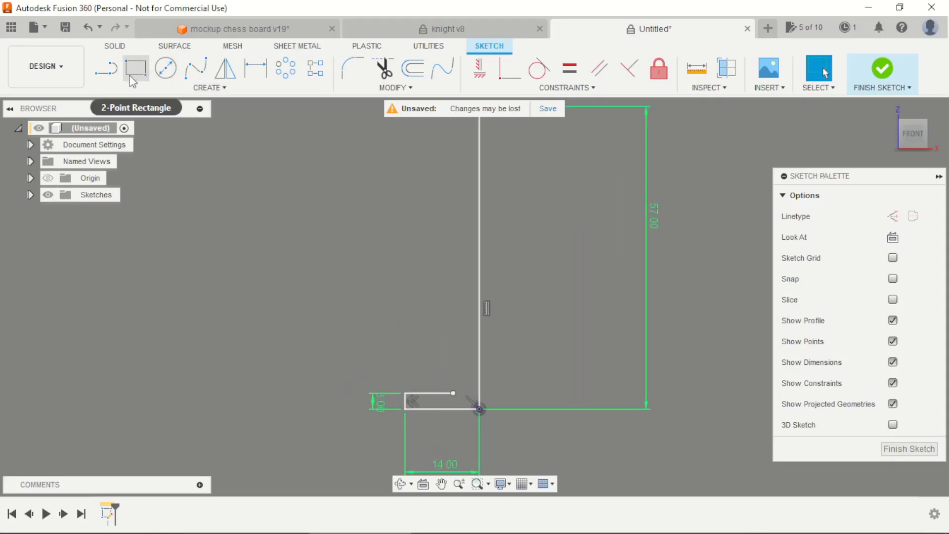
{"action": "left_click", "coordinate": [129, 88]}
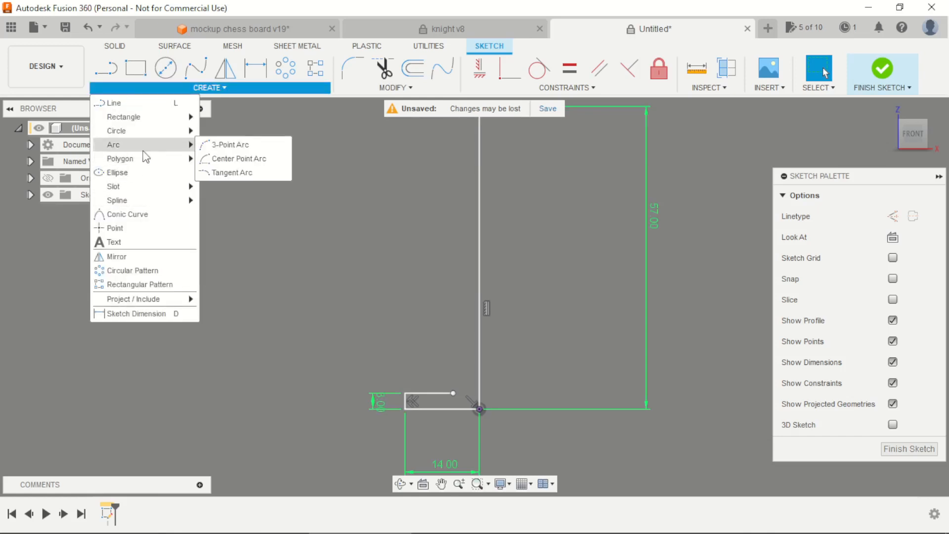
{"action": "left_click", "coordinate": [223, 144]}
{"action": "left_click", "coordinate": [405, 409]}
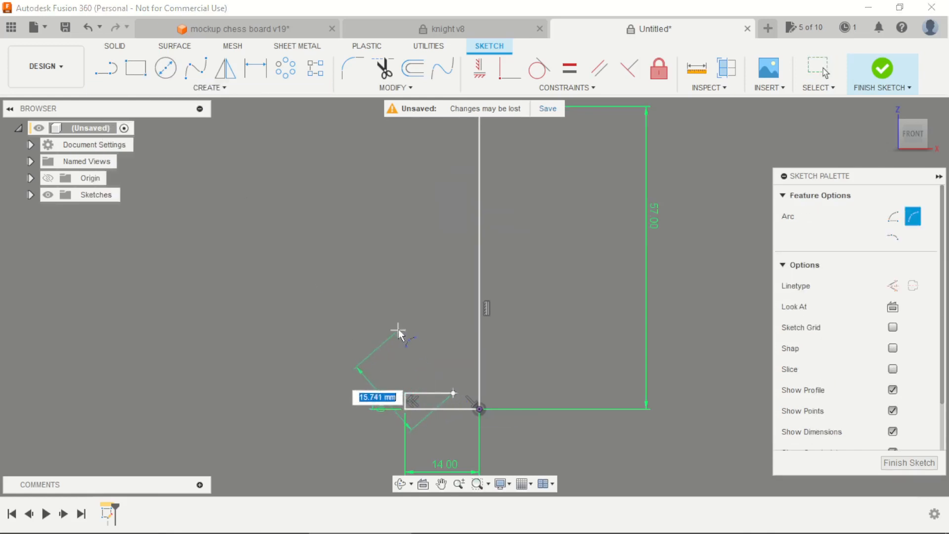
{"action": "left_click", "coordinate": [415, 263]}
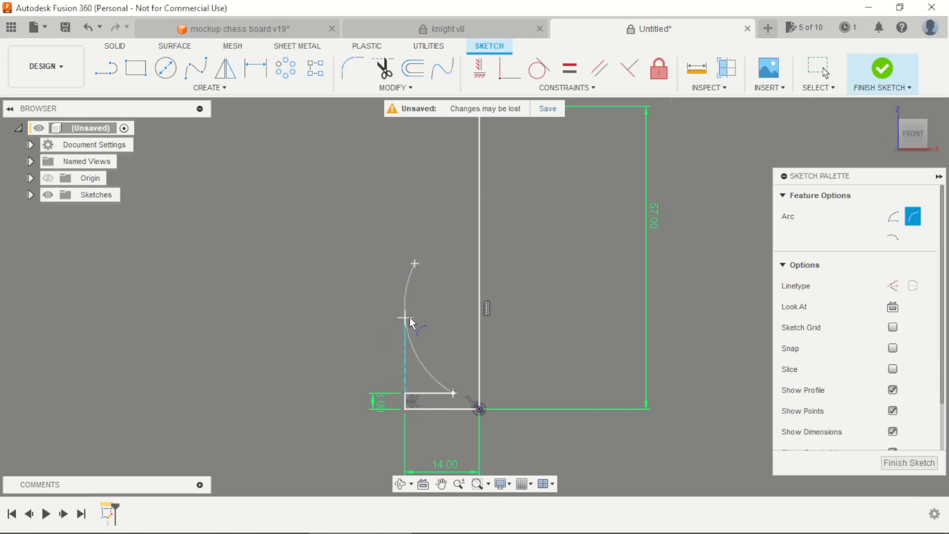
{"action": "scroll", "coordinate": [409, 317], "scroll_direction": "up", "scroll_amount": 1}
{"action": "left_click", "coordinate": [398, 346]}
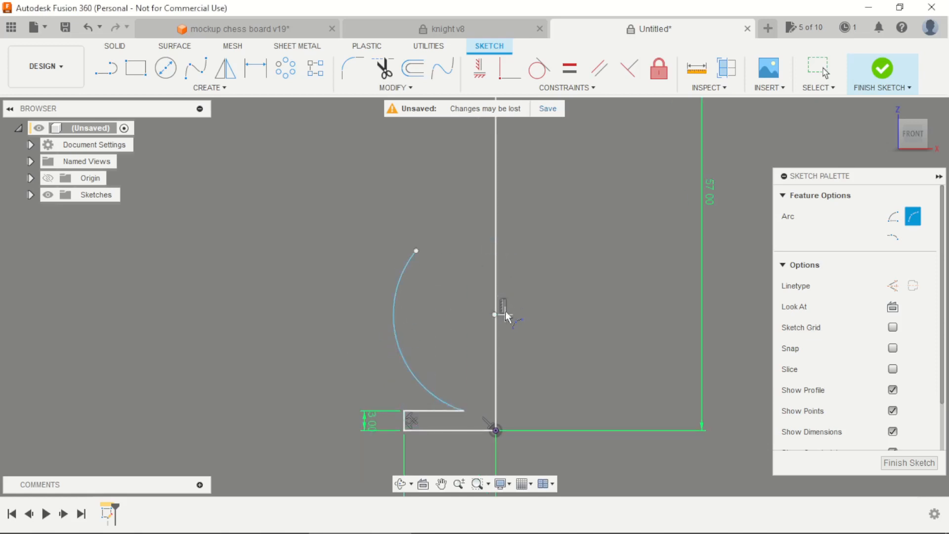
{"action": "key", "text": "Escape"}
Pull the arc's centre point off the axis and constrain it coincident with the vertical axis line.
{"action": "left_click_drag", "start_coordinate": [494, 312], "coordinate": [470, 314]}
{"action": "left_click", "coordinate": [511, 74]}
{"action": "left_click", "coordinate": [470, 314]}
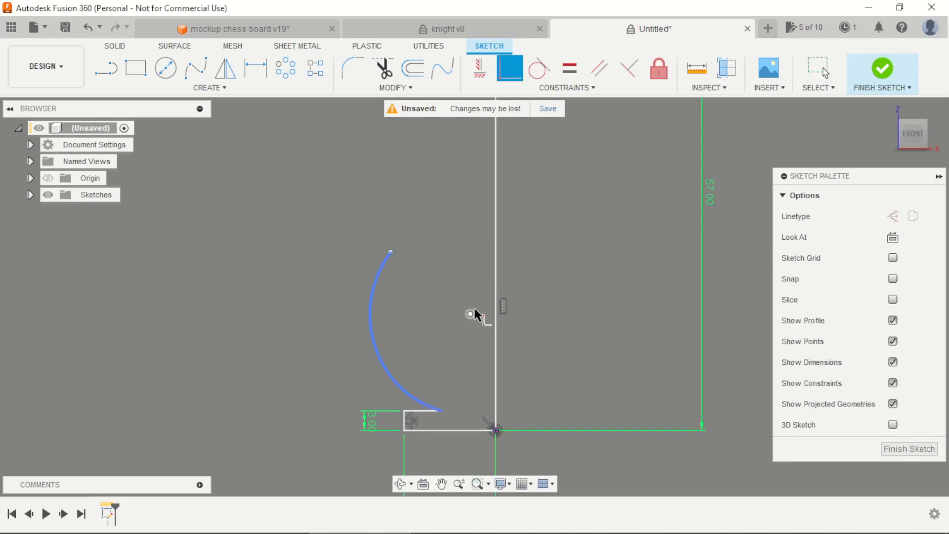
{"action": "left_click", "coordinate": [496, 275]}
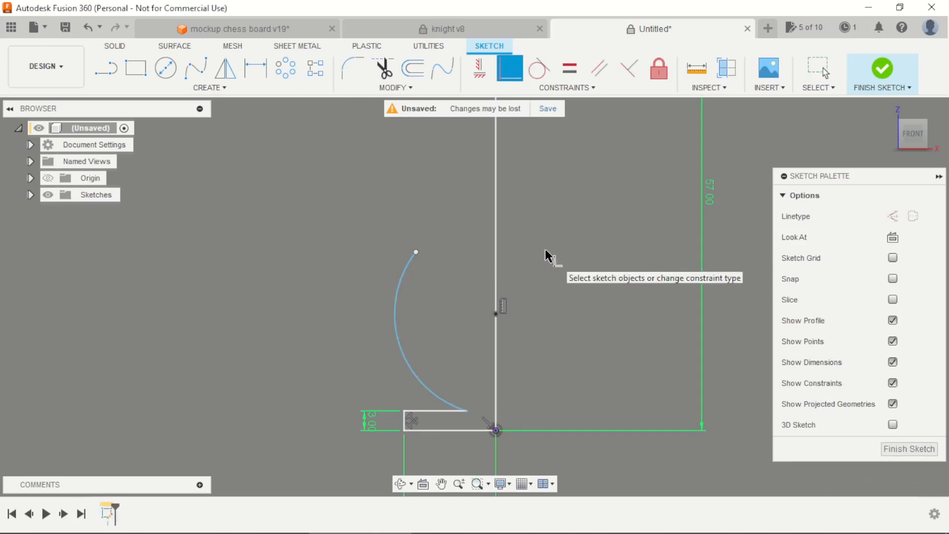
Dimension the height of the arc's centre point above the base's bottom line to 20 mm.
{"action": "key", "text": "d"}
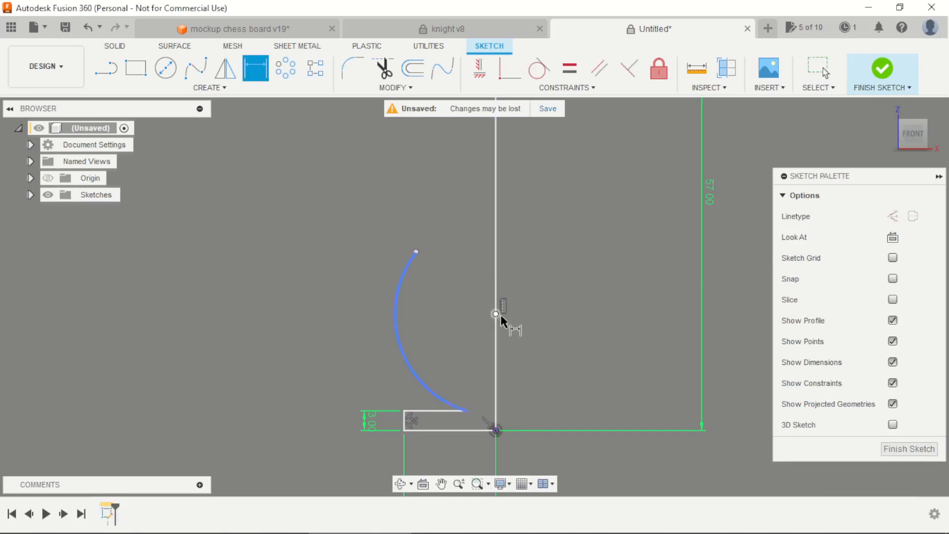
{"action": "left_click", "coordinate": [465, 429]}
{"action": "left_click", "coordinate": [556, 387]}
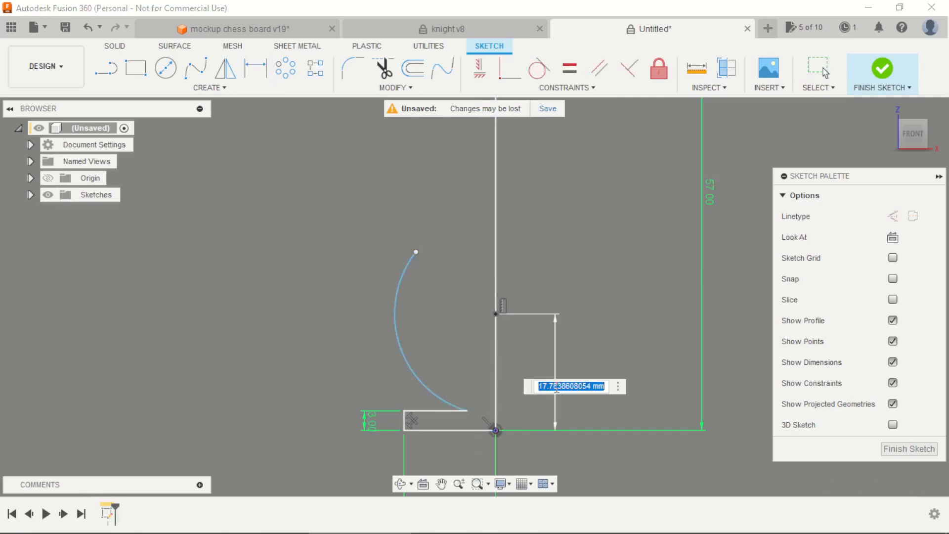
{"action": "type", "text": "20"}
{"action": "key", "text": "Return"}
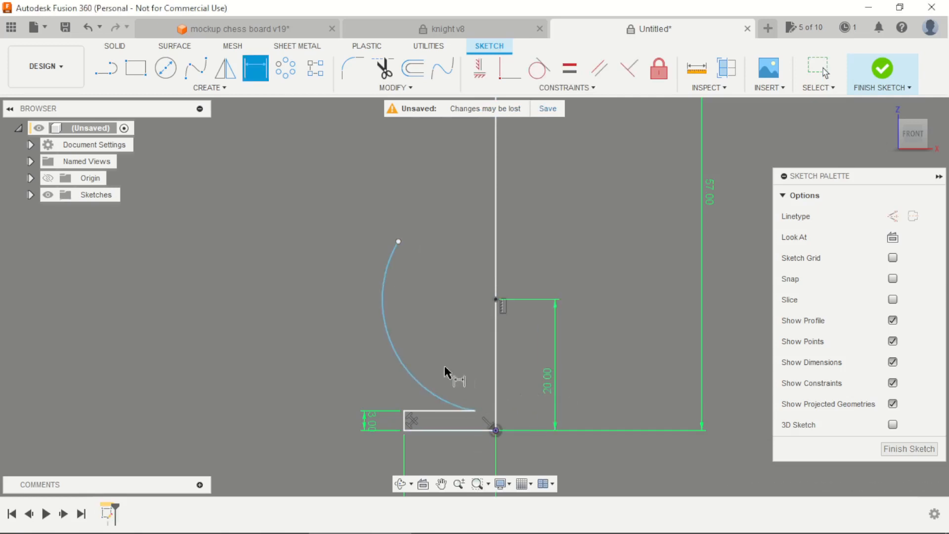
Set the arc's radius to 18 mm.
{"action": "left_click", "coordinate": [402, 360]}
{"action": "left_click", "coordinate": [352, 359]}
{"action": "type", "text": "18"}
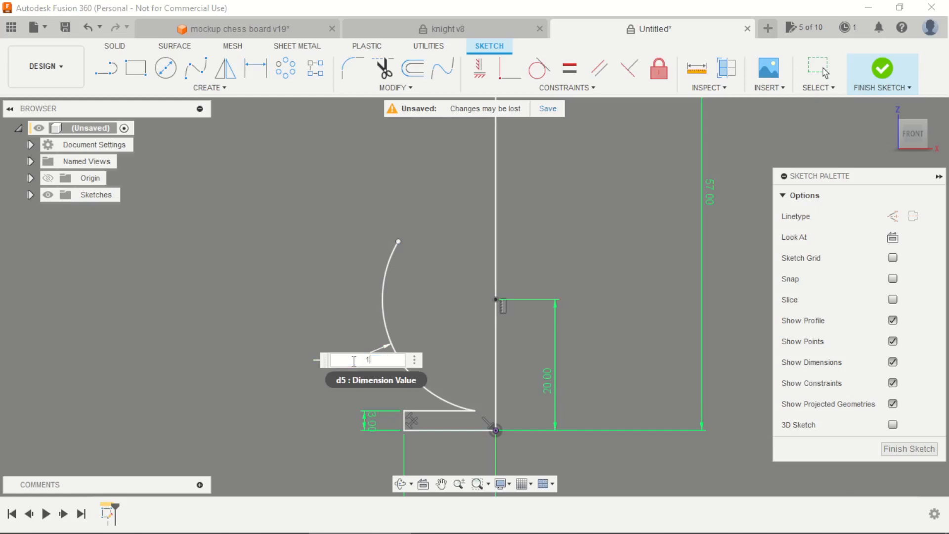
{"action": "key", "text": "Return"}
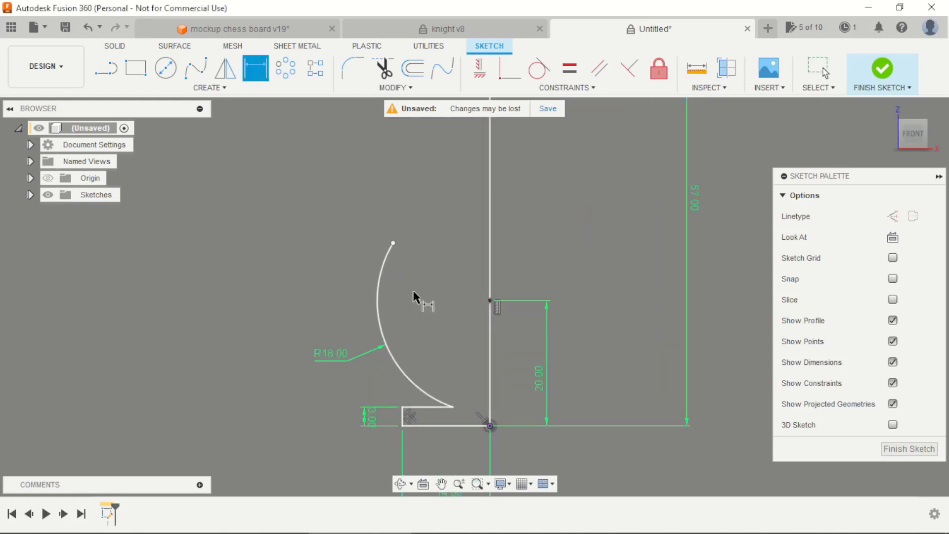
{"action": "key", "text": "Escape"}
Draw a straight line upward from the arc's upper end, tangent to the arc and leaning toward the axis at about 78°.
{"action": "scroll", "coordinate": [420, 307], "scroll_direction": "down", "scroll_amount": 3}
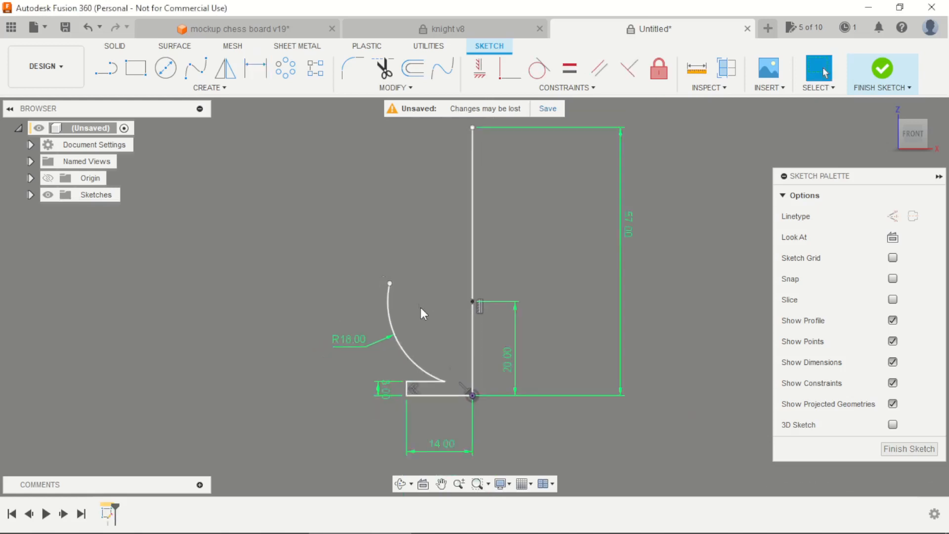
{"action": "left_click", "coordinate": [106, 68]}
{"action": "scroll", "coordinate": [400, 339], "scroll_direction": "up", "scroll_amount": 3}
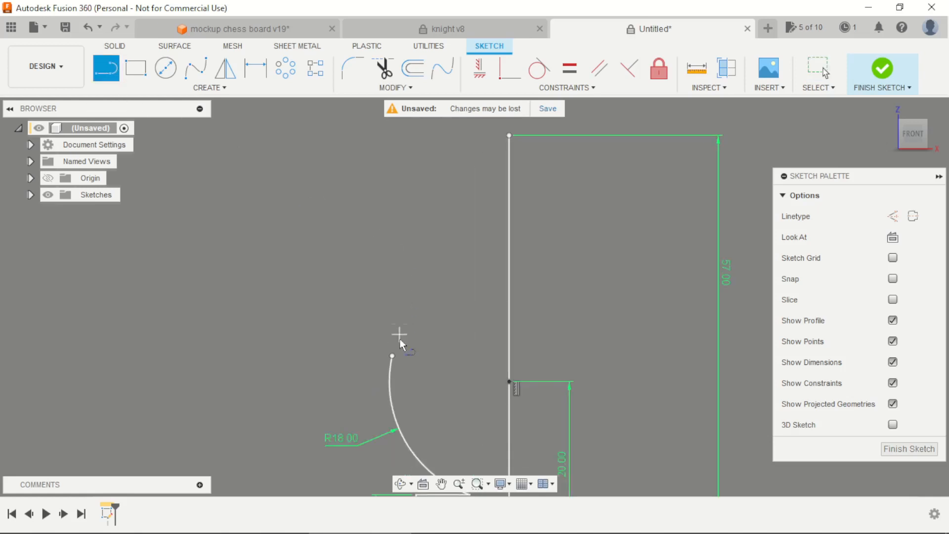
{"action": "left_click", "coordinate": [392, 356]}
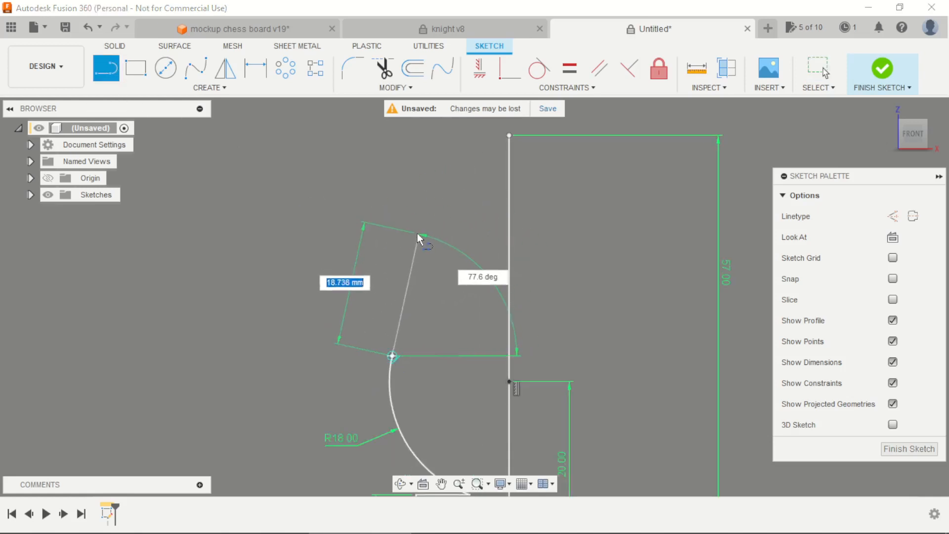
{"action": "left_click", "coordinate": [430, 190]}
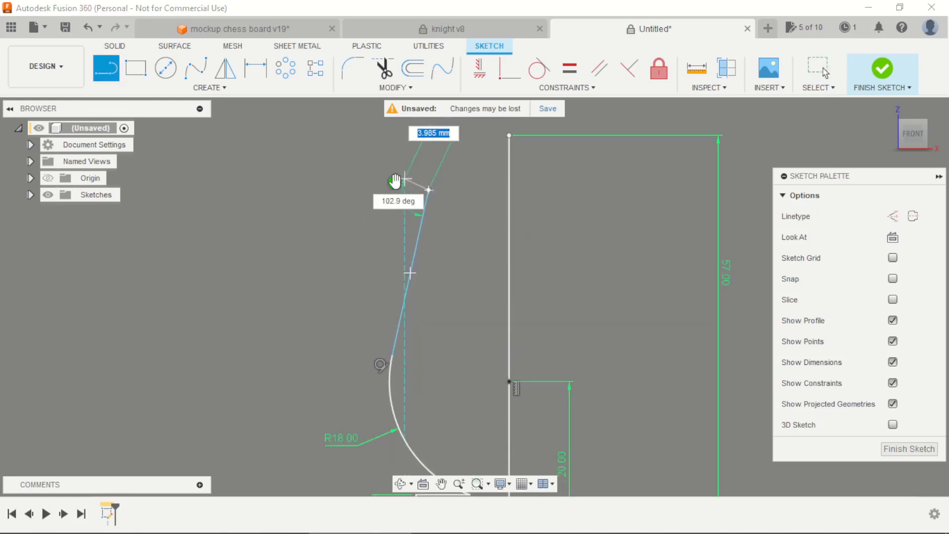
{"action": "key", "text": "Escape"}
{"action": "scroll", "coordinate": [455, 277], "scroll_direction": "down", "scroll_amount": 2}
Sketch the top collar: a horizontal line about 8 mm outward, a vertical line about 8 mm upward, and a closing line to the axis's upper end.
{"action": "key", "text": "alt+Tab"}
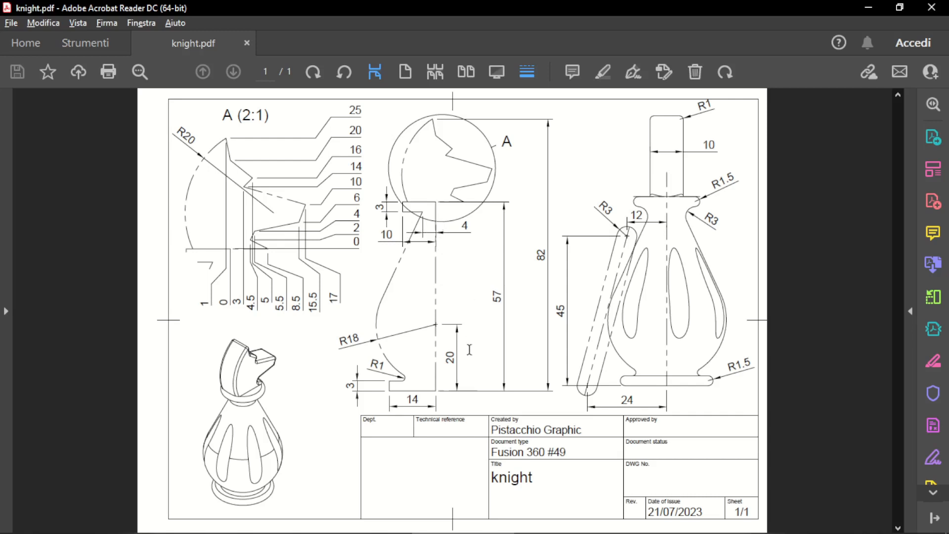
{"action": "key", "text": "alt+Tab"}
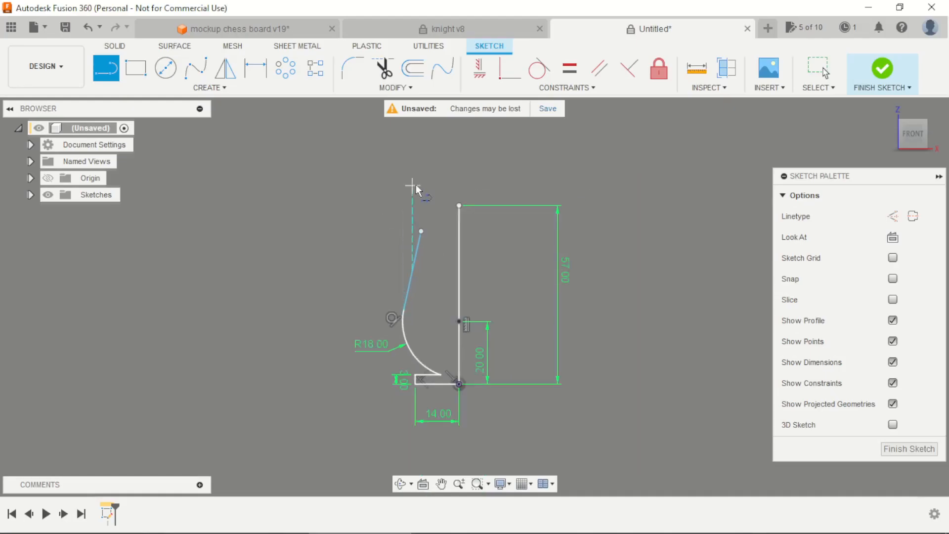
{"action": "left_click", "coordinate": [423, 263]}
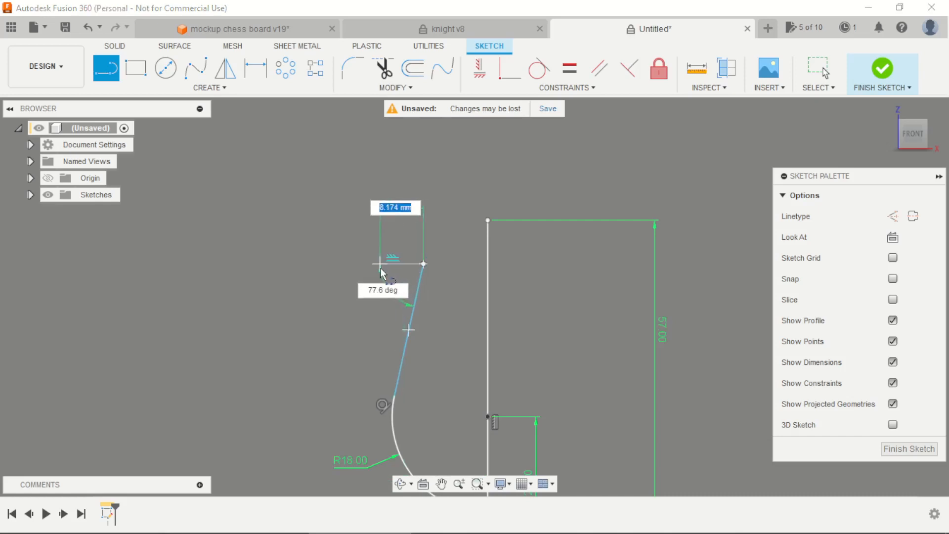
{"action": "scroll", "coordinate": [387, 260], "scroll_direction": "up", "scroll_amount": 2}
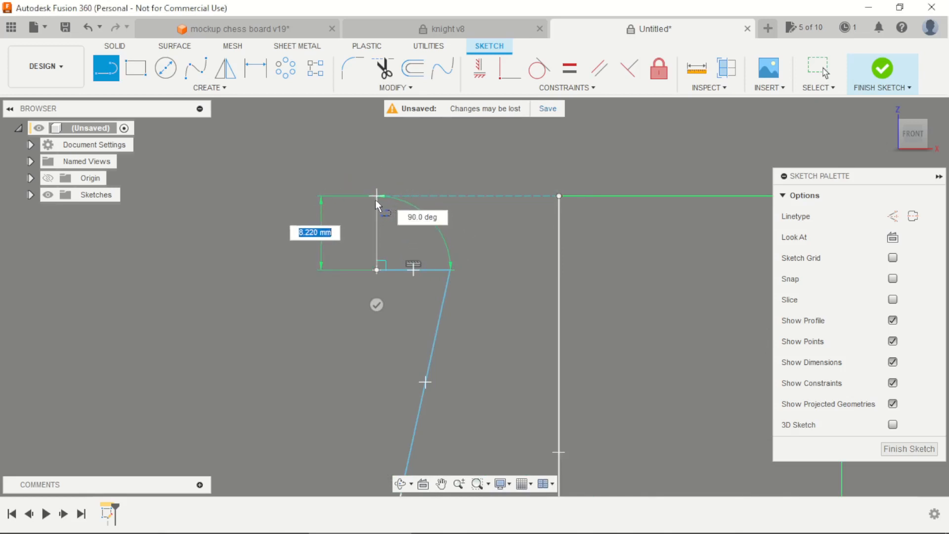
{"action": "left_click", "coordinate": [376, 197]}
{"action": "left_click", "coordinate": [559, 196]}
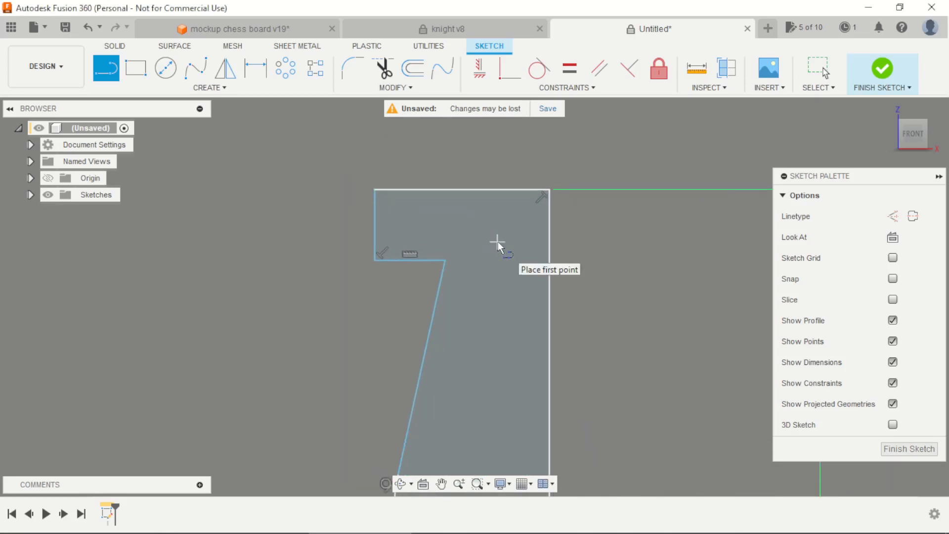
{"action": "key", "text": "Escape"}
{"action": "scroll", "coordinate": [470, 242], "scroll_direction": "down", "scroll_amount": 2}
Dimension the distance from the collar's outer vertical line to the axis as 10 mm.
{"action": "key", "text": "d"}
{"action": "scroll", "coordinate": [400, 233], "scroll_direction": "up", "scroll_amount": 2}
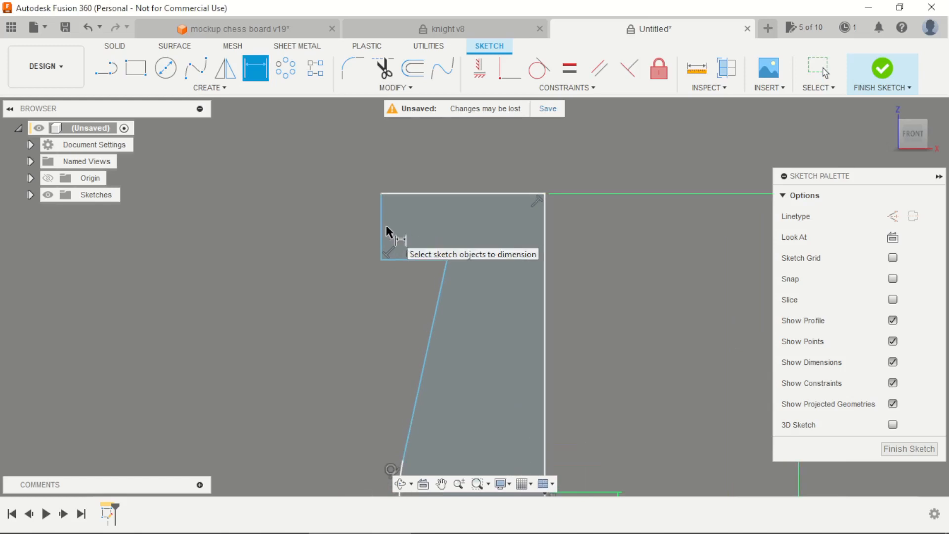
{"action": "left_click", "coordinate": [383, 223]}
{"action": "left_click", "coordinate": [546, 218]}
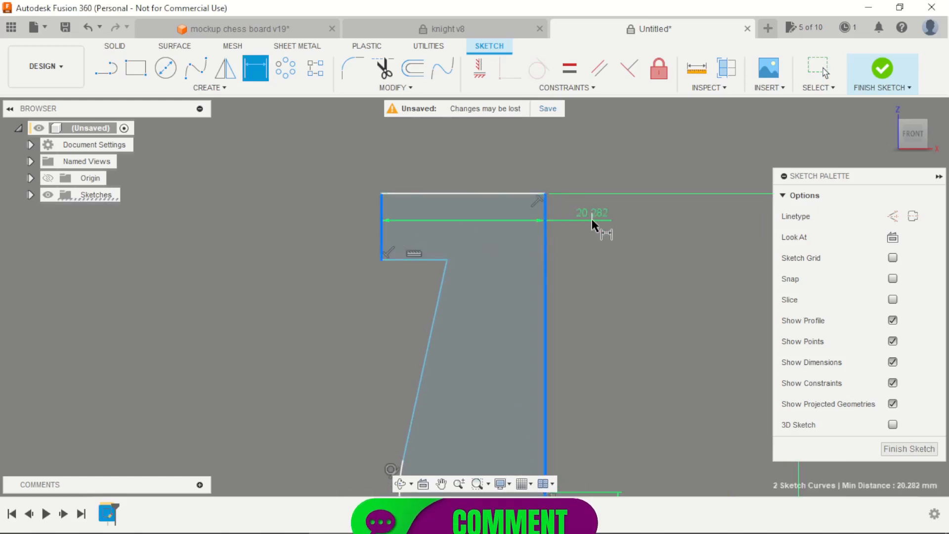
{"action": "left_click", "coordinate": [592, 220]}
{"action": "type", "text": "10"}
{"action": "key", "text": "Return"}
Dimension the distance from the slanted line's upper endpoint to the axis as 4 mm.
{"action": "scroll", "coordinate": [552, 228], "scroll_direction": "down", "scroll_amount": 2}
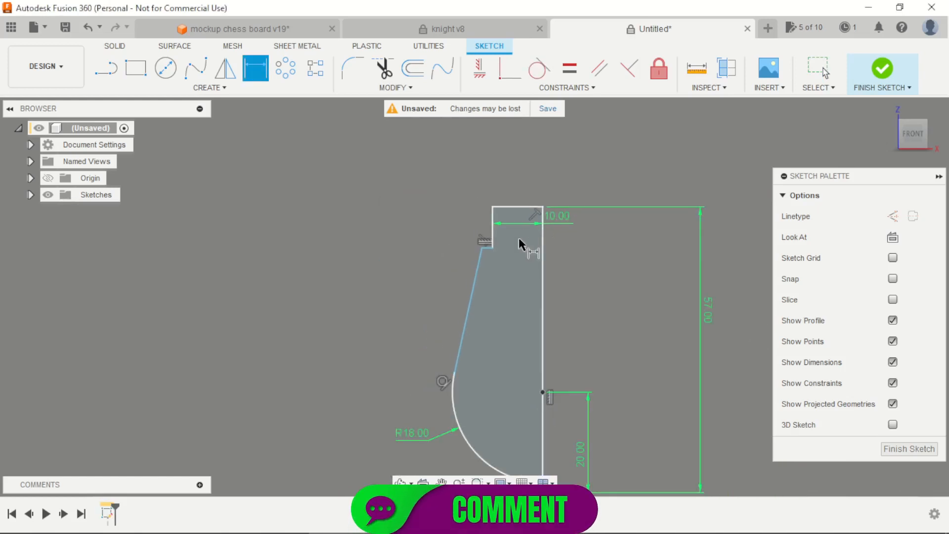
{"action": "scroll", "coordinate": [524, 254], "scroll_direction": "up", "scroll_amount": 2}
{"action": "left_click", "coordinate": [458, 249]}
{"action": "left_click", "coordinate": [561, 270]}
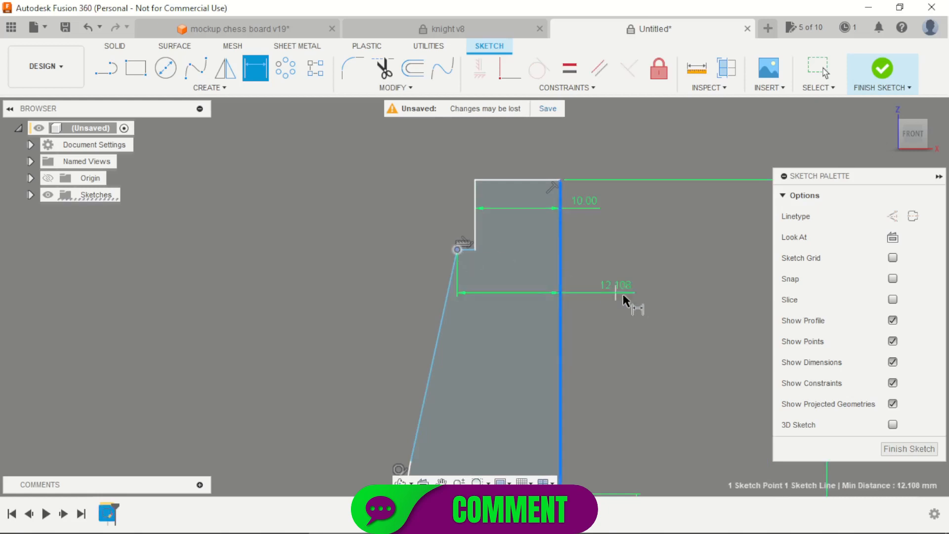
{"action": "left_click", "coordinate": [636, 298]}
{"action": "type", "text": "4"}
{"action": "key", "text": "Return"}
{"action": "scroll", "coordinate": [635, 297], "scroll_direction": "down", "scroll_amount": 4}
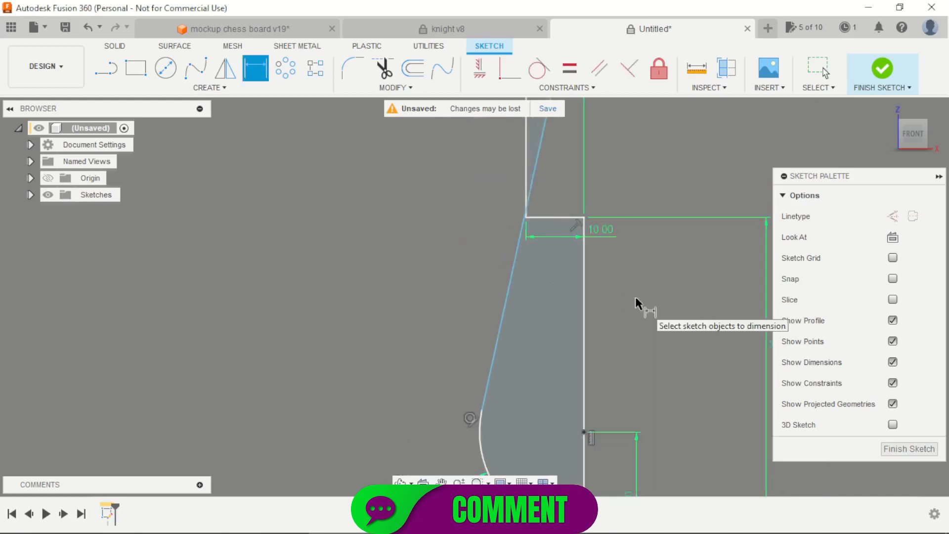
{"action": "key", "text": "Escape"}
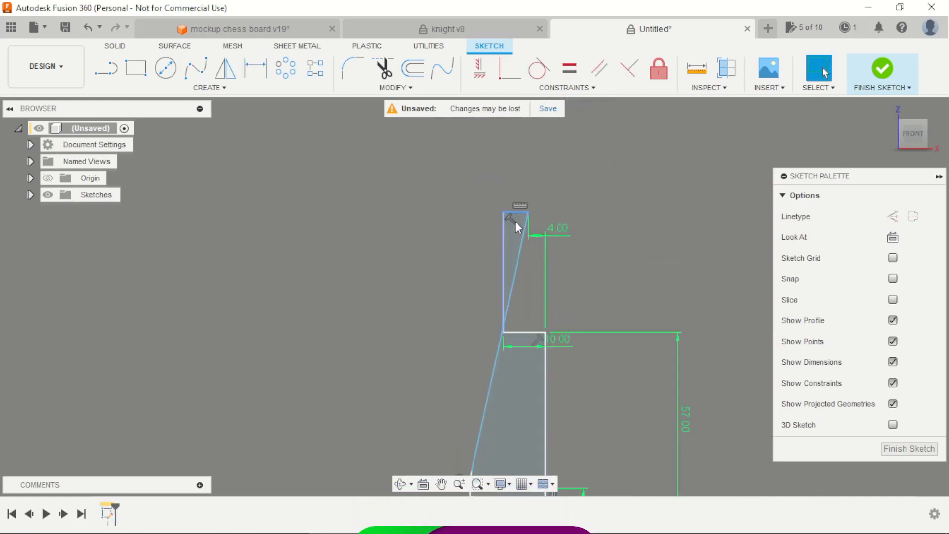
Pull the collar's free outer corner down until it sits about 13 mm below the profile's top line.
{"action": "left_click_drag", "start_coordinate": [504, 212], "coordinate": [499, 390]}
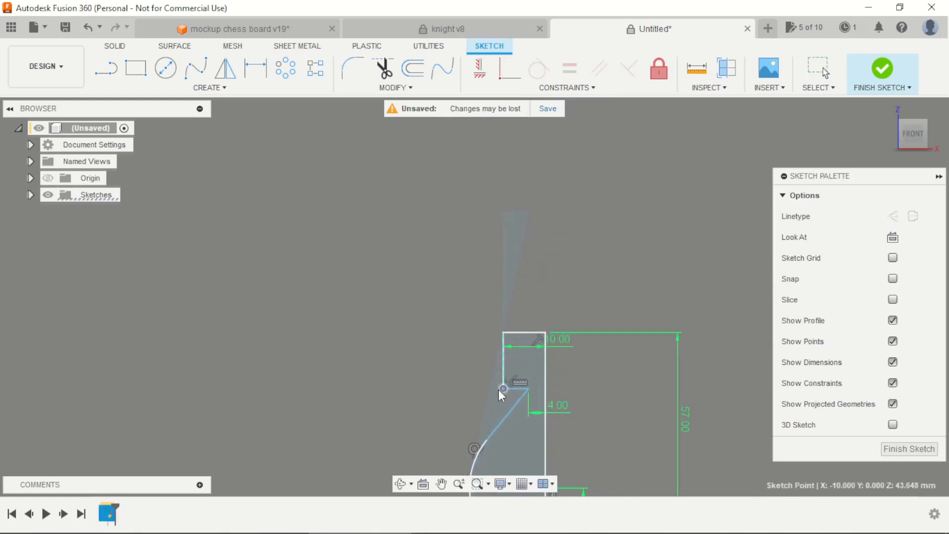
{"action": "scroll", "coordinate": [553, 278], "scroll_direction": "down", "scroll_amount": 3}
{"action": "scroll", "coordinate": [558, 369], "scroll_direction": "up", "scroll_amount": 3}
{"action": "scroll", "coordinate": [585, 262], "scroll_direction": "up", "scroll_amount": 2}
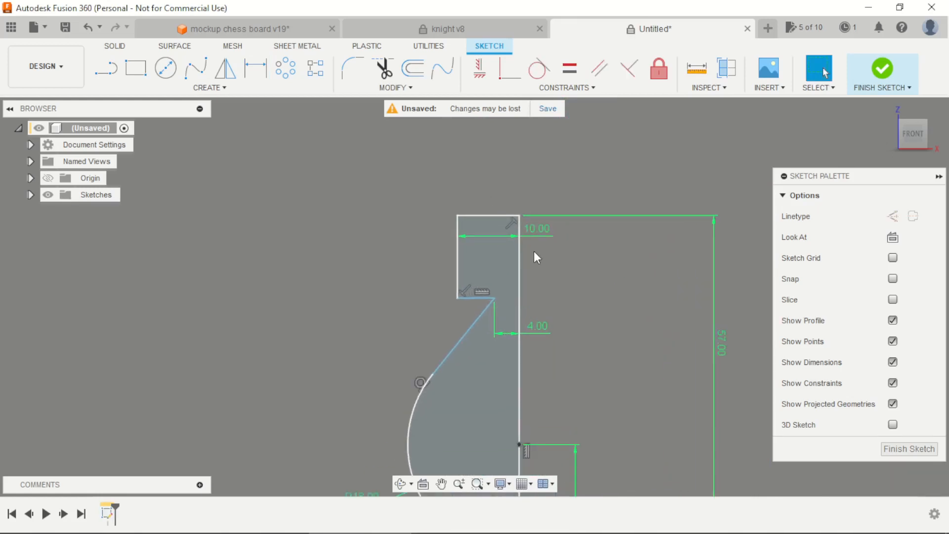
Dimension the collar's thickness to 3 mm and move the 10 mm dimension below the collar on the outer side.
{"action": "key", "text": "d"}
{"action": "left_click", "coordinate": [455, 261]}
{"action": "left_click", "coordinate": [395, 262]}
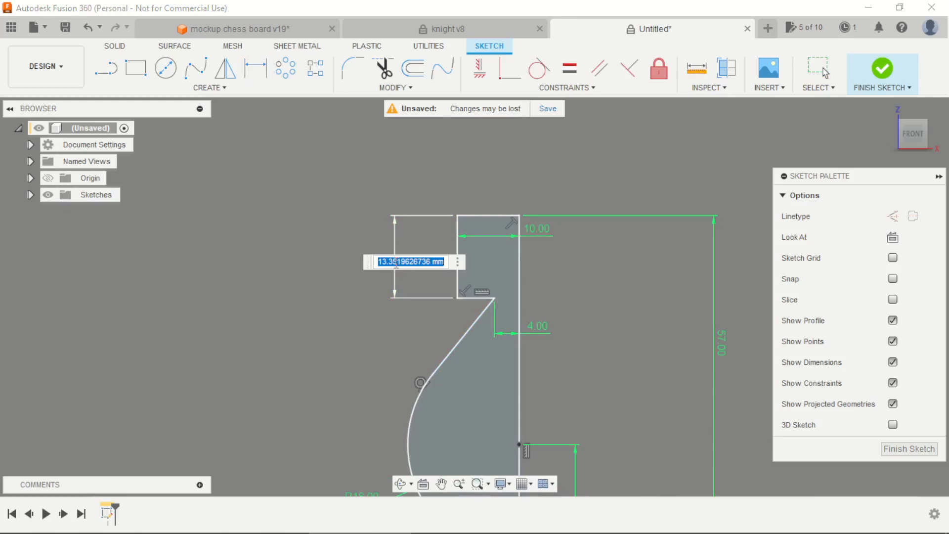
{"action": "type", "text": "3"}
{"action": "key", "text": "Return"}
{"action": "scroll", "coordinate": [432, 193], "scroll_direction": "down", "scroll_amount": 3}
{"action": "scroll", "coordinate": [469, 232], "scroll_direction": "up", "scroll_amount": 5}
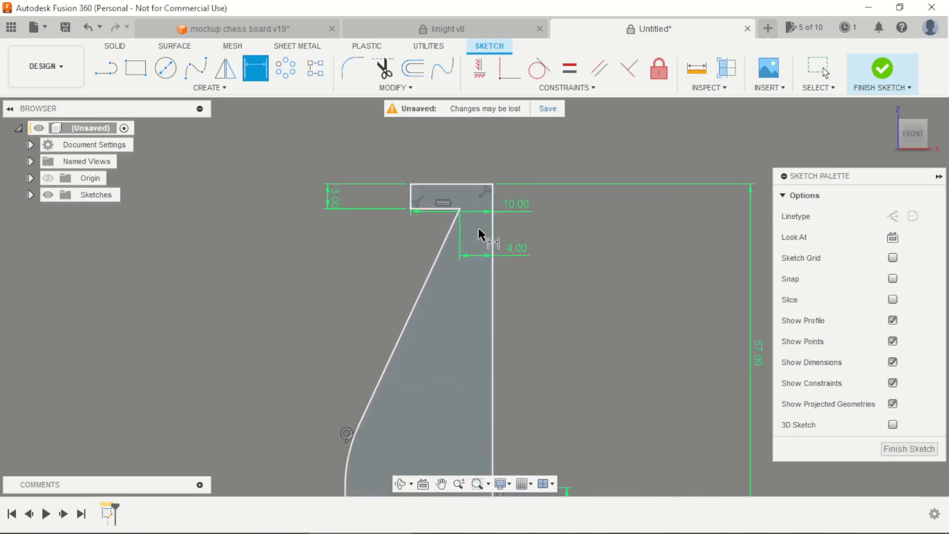
{"action": "key", "text": "Escape"}
{"action": "left_click_drag", "start_coordinate": [367, 260], "coordinate": [354, 289]}
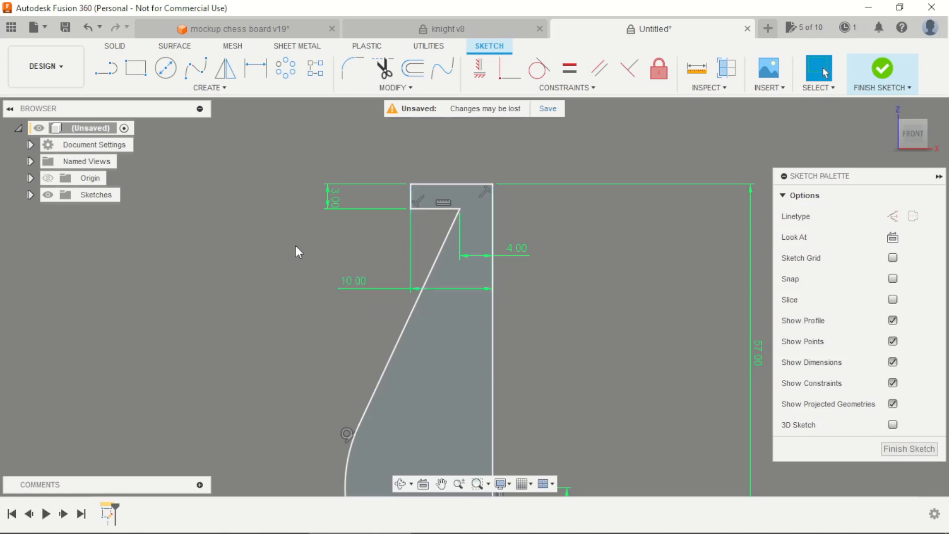
Fillet the corner between the 18 mm arc and the base's upper line with a 1 mm radius, and finish the sketch.
{"action": "scroll", "coordinate": [296, 245], "scroll_direction": "down", "scroll_amount": 5}
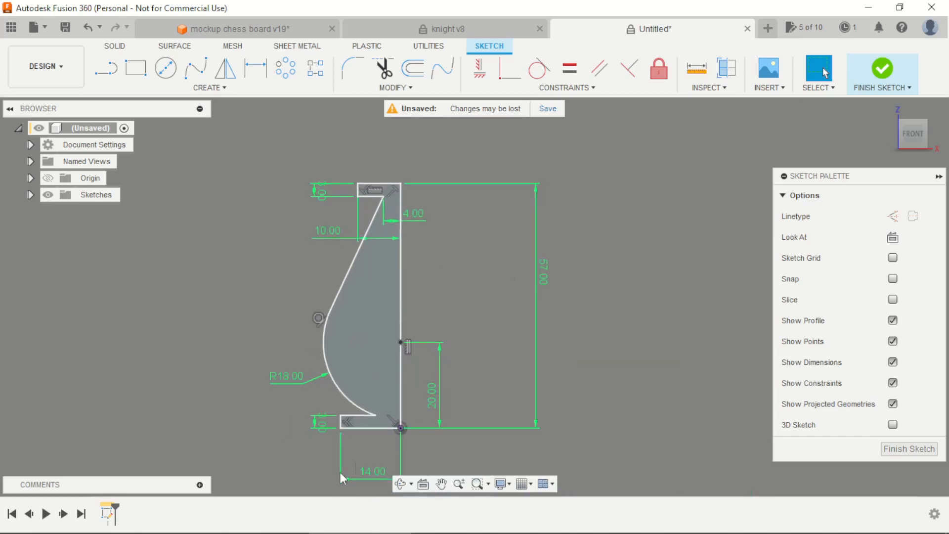
{"action": "scroll", "coordinate": [354, 393], "scroll_direction": "up", "scroll_amount": 7}
{"action": "left_click", "coordinate": [352, 71]}
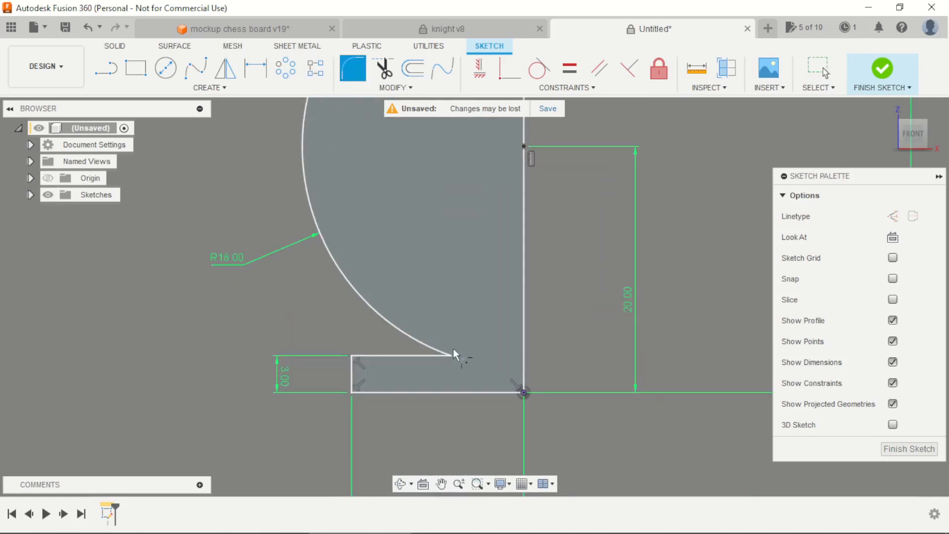
{"action": "left_click", "coordinate": [435, 358]}
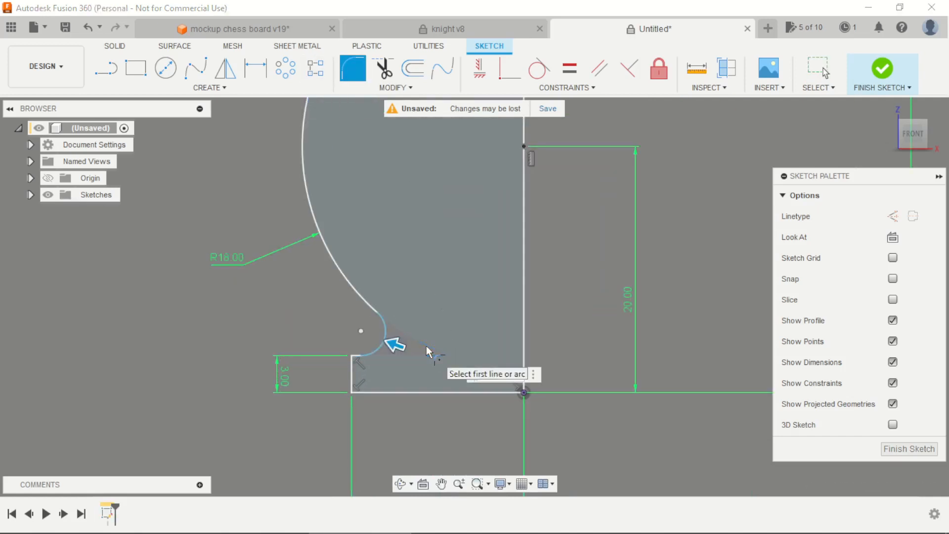
{"action": "key", "text": "Return"}
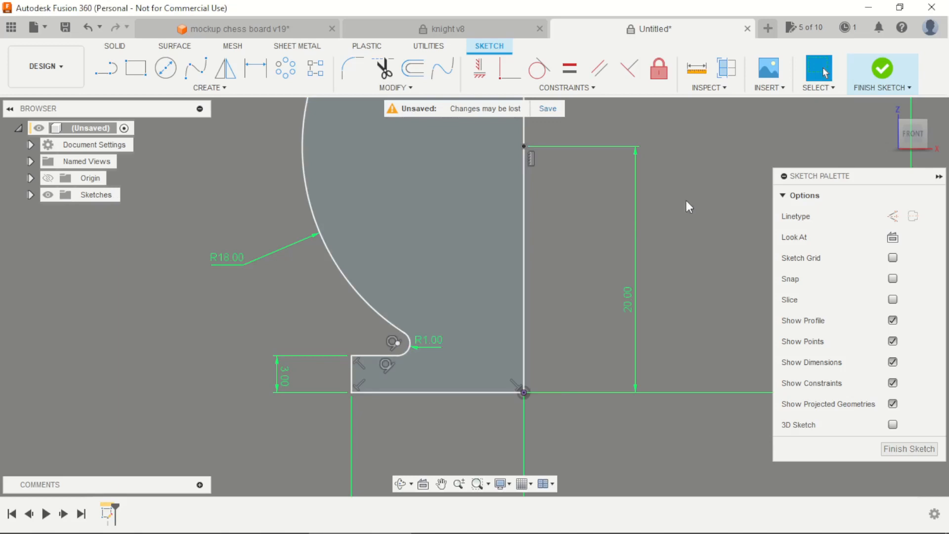
{"action": "left_click", "coordinate": [884, 68]}
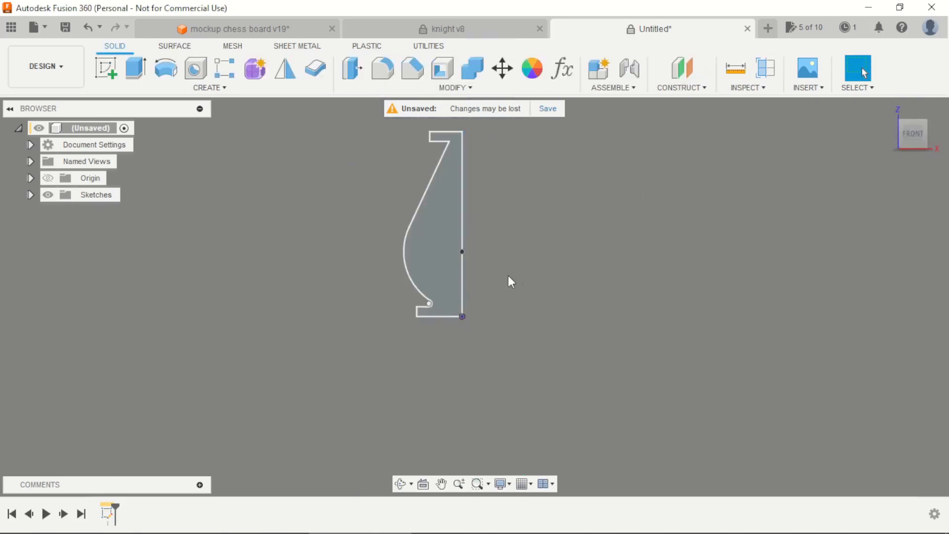
Revolve the profile fully around the origin's Z axis as a new body.
{"action": "middle_click_drag", "start_coordinate": [563, 279], "coordinate": [536, 320], "text": "shift"}
{"action": "scroll", "coordinate": [462, 246], "scroll_direction": "down", "scroll_amount": 2}
{"action": "scroll", "coordinate": [469, 163], "scroll_direction": "up", "scroll_amount": 3}
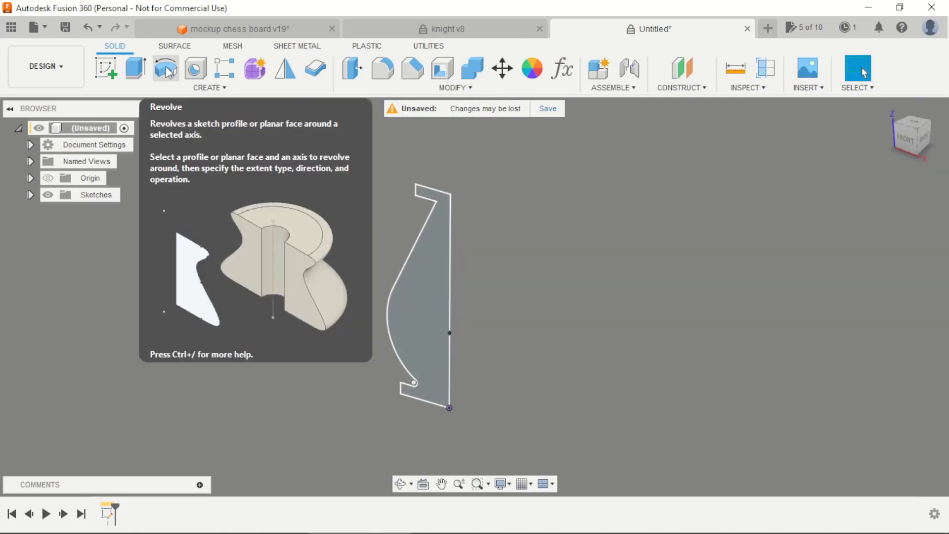
{"action": "left_click", "coordinate": [168, 72]}
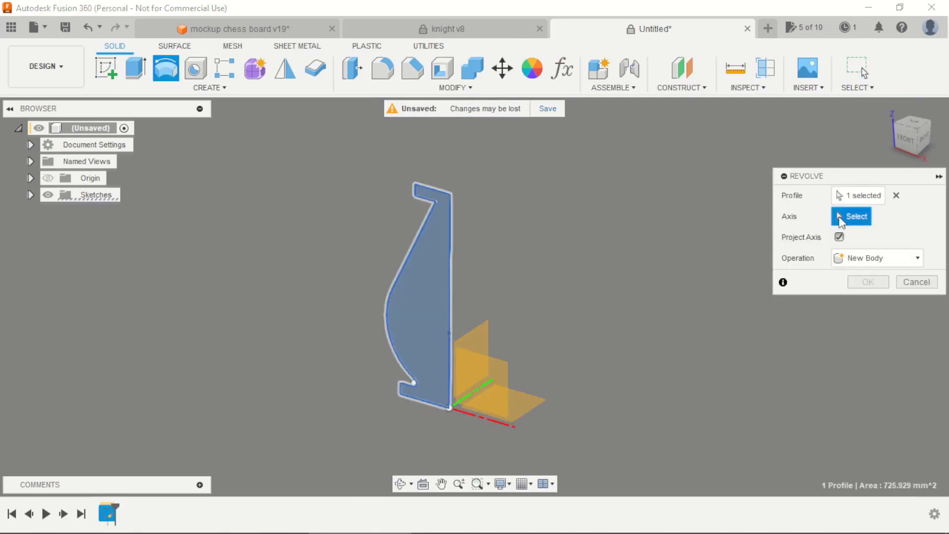
{"action": "left_click", "coordinate": [30, 178]}
{"action": "left_click", "coordinate": [96, 245]}
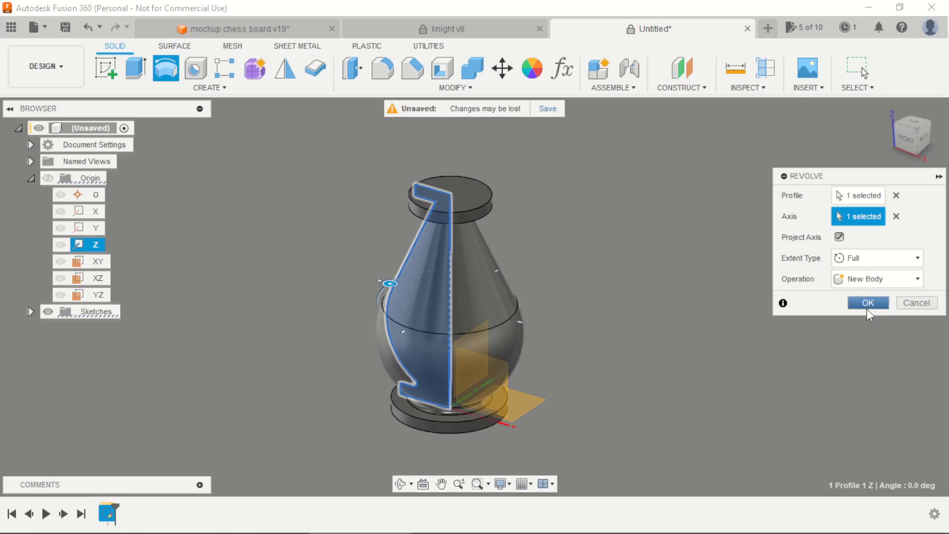
{"action": "left_click", "coordinate": [867, 305]}
{"action": "scroll", "coordinate": [243, 262], "scroll_direction": "down", "scroll_amount": 3}
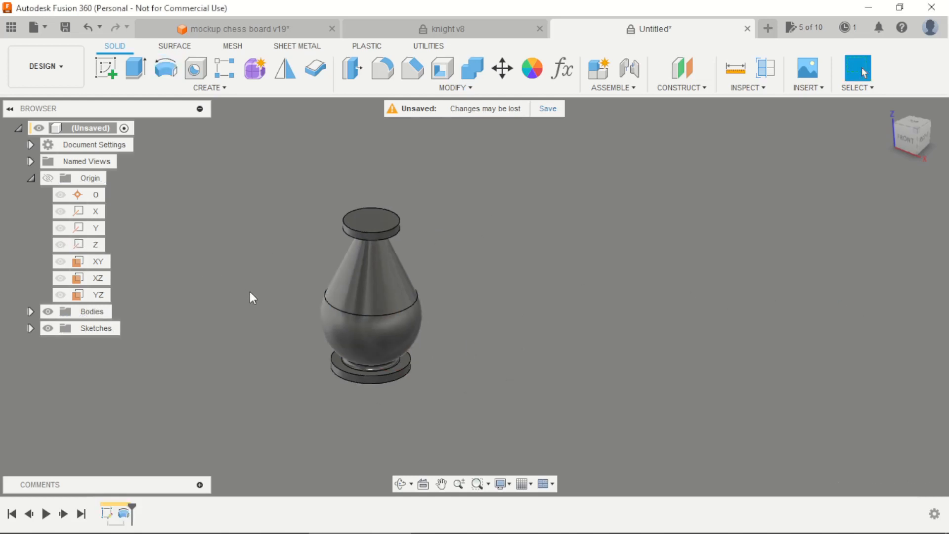
{"action": "scroll", "coordinate": [262, 292], "scroll_direction": "up", "scroll_amount": 3}
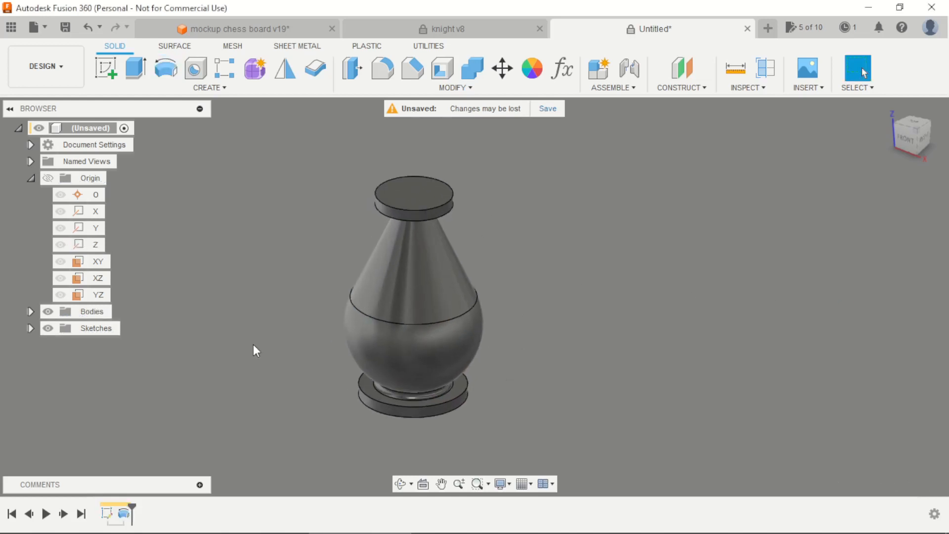
Fillet the upper and lower outer edges of both the top collar and the base disc with a 1.5 mm radius.
{"action": "key", "text": "alt+Tab"}
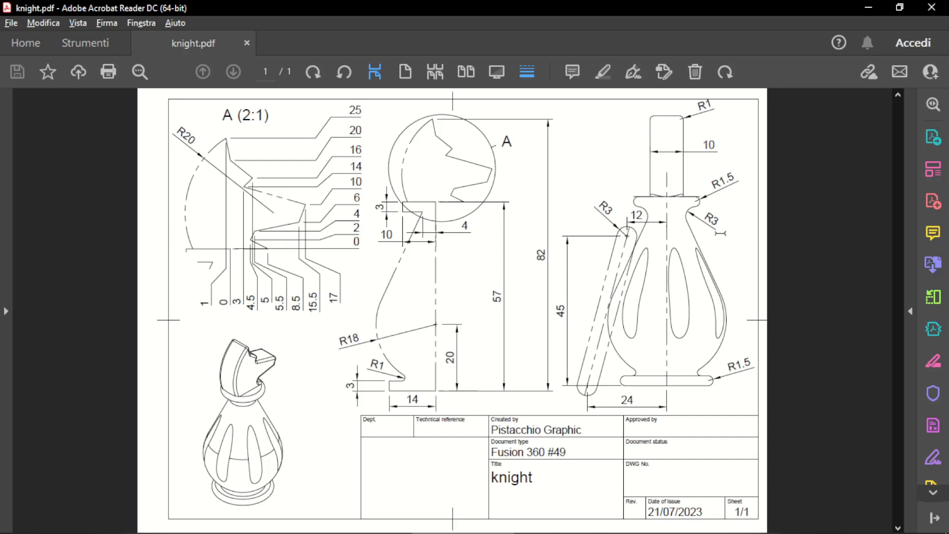
{"action": "key", "text": "alt+Tab"}
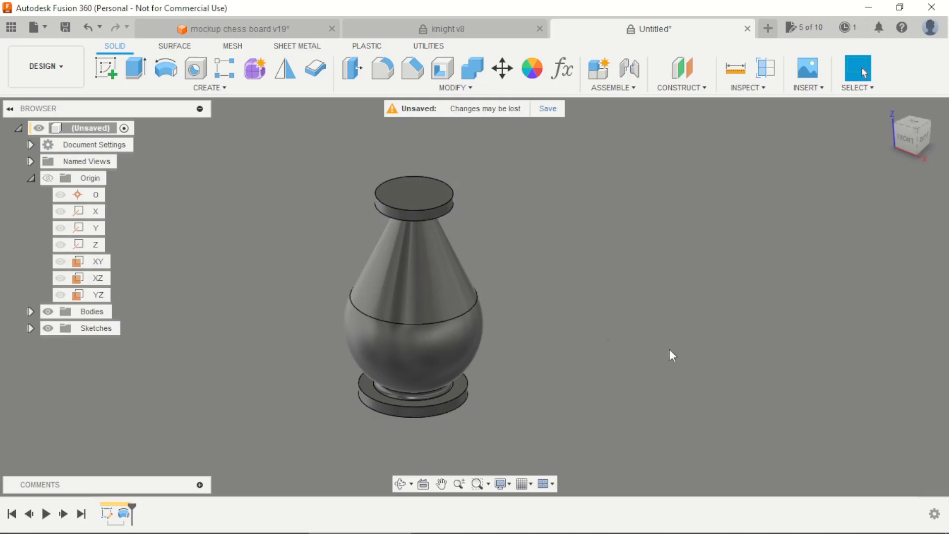
{"action": "left_click", "coordinate": [383, 68]}
{"action": "scroll", "coordinate": [460, 212], "scroll_direction": "up", "scroll_amount": 1}
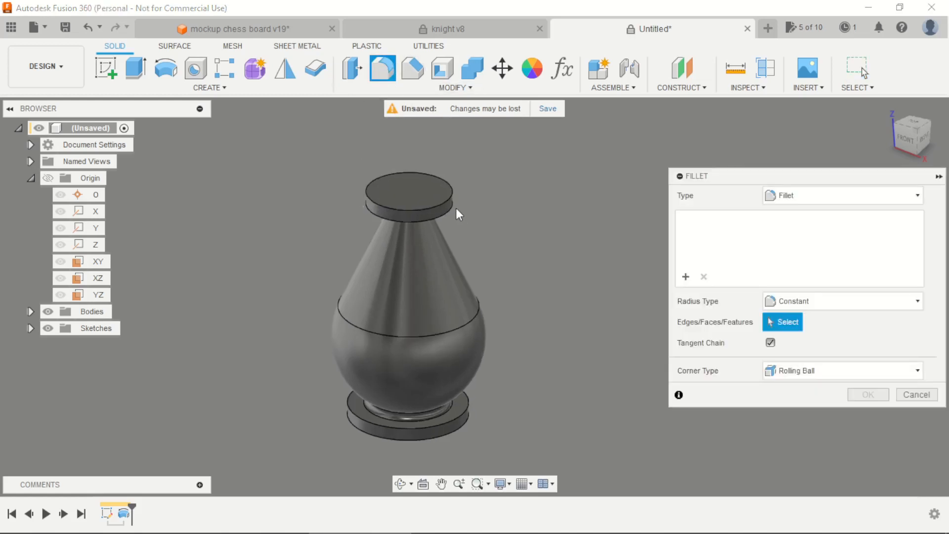
{"action": "left_click", "coordinate": [450, 198]}
{"action": "left_click", "coordinate": [450, 210]}
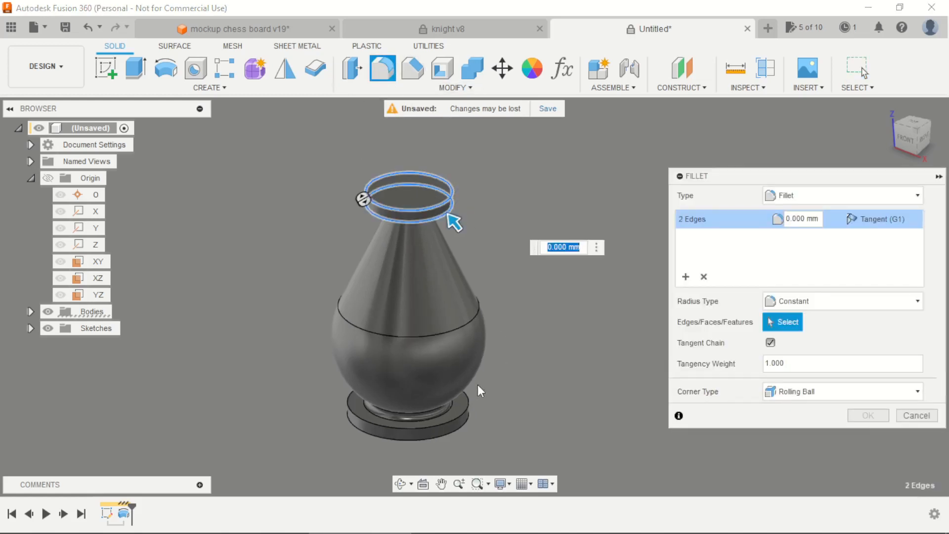
{"action": "left_click", "coordinate": [469, 405]}
{"action": "left_click", "coordinate": [465, 426]}
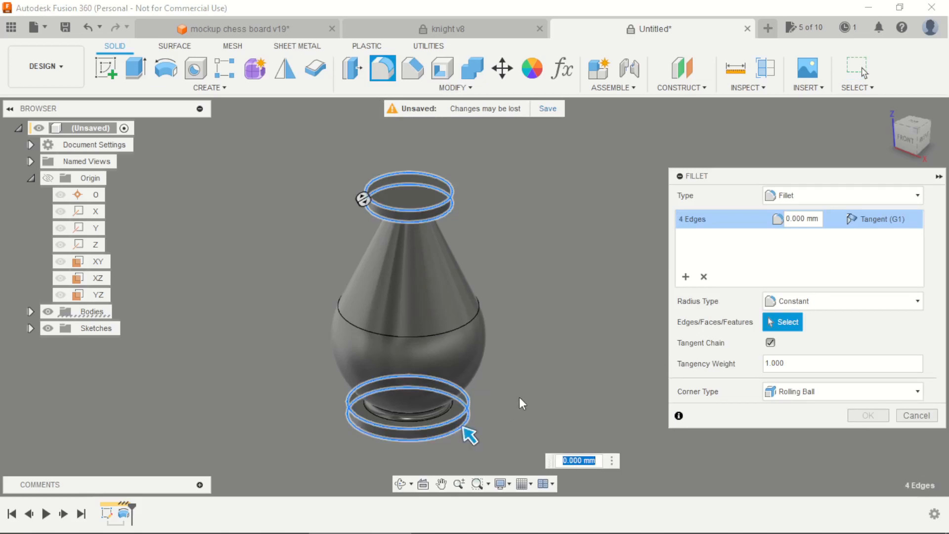
{"action": "type", "text": "1,5"}
{"action": "key", "text": "Return"}
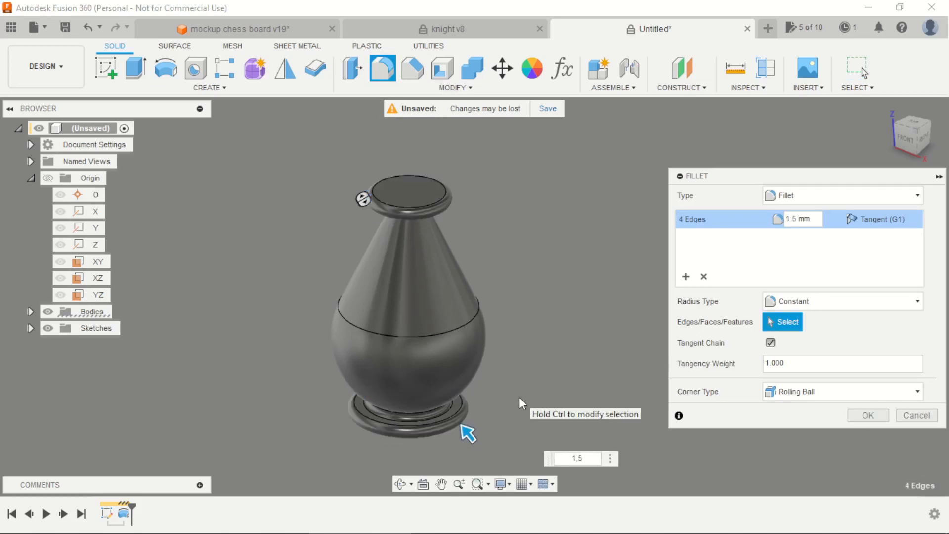
Fillet the edge where the tapered neck meets the underside of the top collar with a 3 mm radius.
{"action": "left_click", "coordinate": [384, 72]}
{"action": "middle_click_drag", "start_coordinate": [512, 210], "coordinate": [503, 159], "text": "shift"}
{"action": "scroll", "coordinate": [479, 184], "scroll_direction": "up", "scroll_amount": 3}
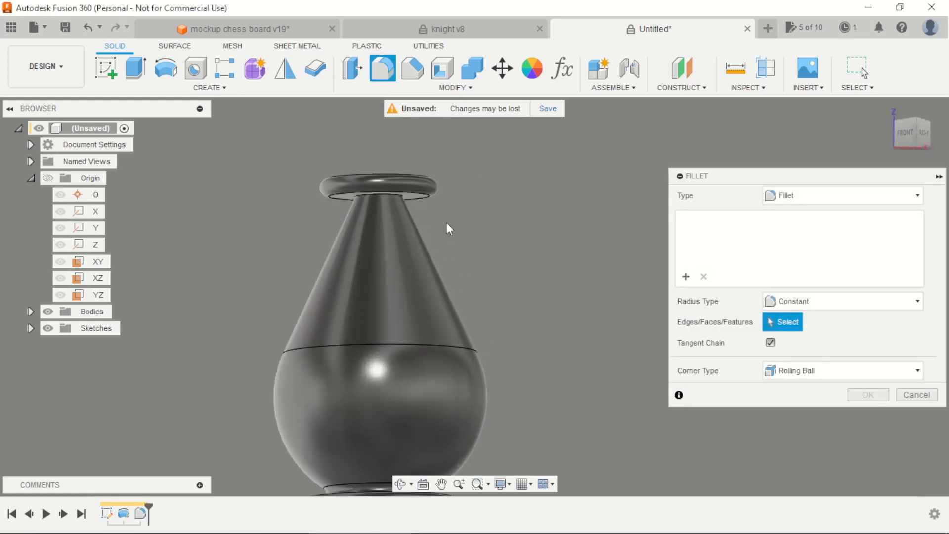
{"action": "middle_click_drag", "start_coordinate": [449, 227], "coordinate": [424, 201], "text": "shift"}
{"action": "scroll", "coordinate": [387, 206], "scroll_direction": "up", "scroll_amount": 2}
{"action": "left_click", "coordinate": [388, 205]}
{"action": "type", "text": "1"}
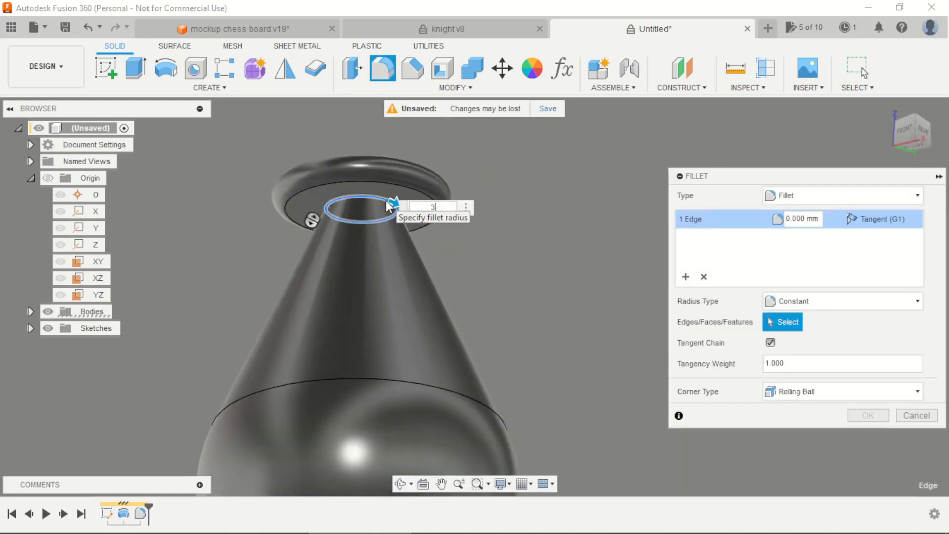
{"action": "key", "text": "Return"}
{"action": "scroll", "coordinate": [544, 157], "scroll_direction": "down", "scroll_amount": 5}
{"action": "scroll", "coordinate": [544, 156], "scroll_direction": "down", "scroll_amount": 2}
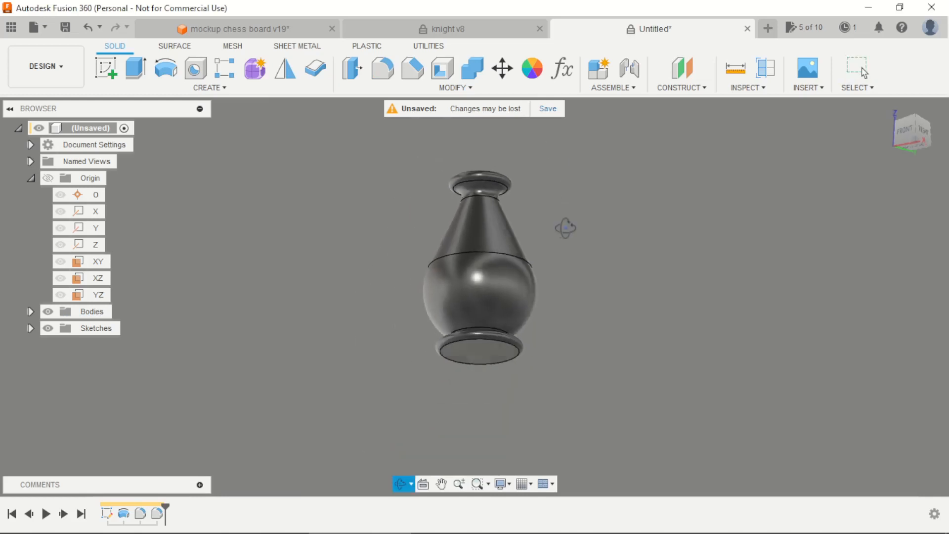
Start a new sketch on the XZ plane through the middle of the revolved body.
{"action": "middle_click_drag", "start_coordinate": [563, 227], "coordinate": [581, 290], "text": "shift"}
{"action": "left_click", "coordinate": [111, 75]}
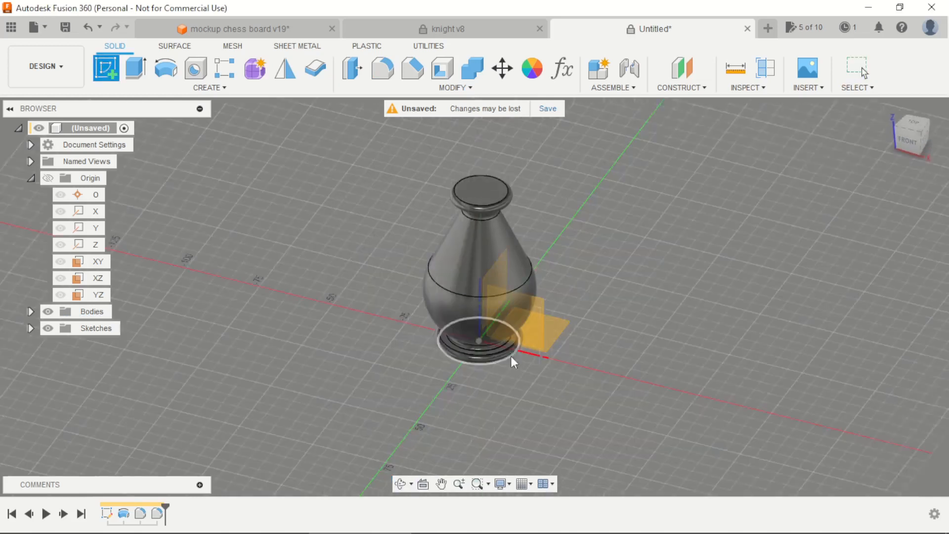
{"action": "left_click", "coordinate": [541, 336]}
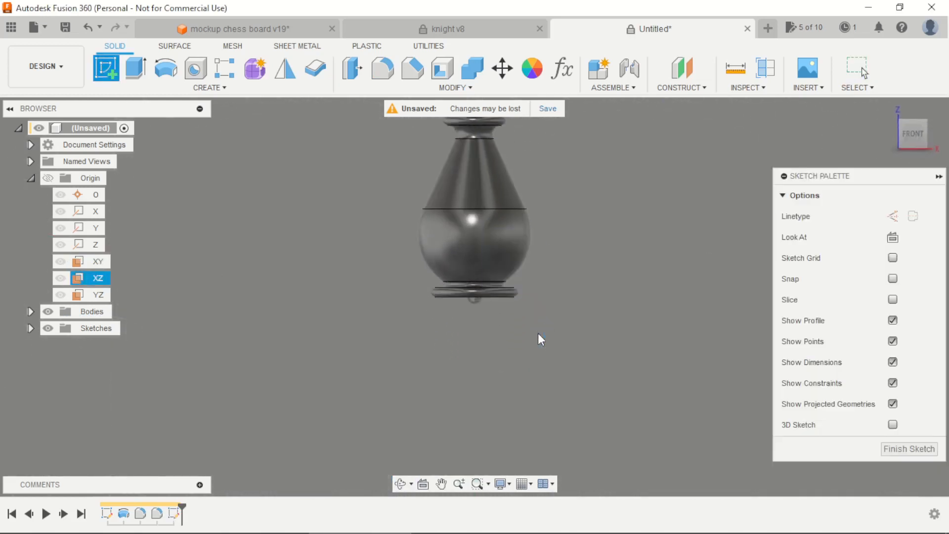
{"action": "scroll", "coordinate": [530, 295], "scroll_direction": "up", "scroll_amount": 5}
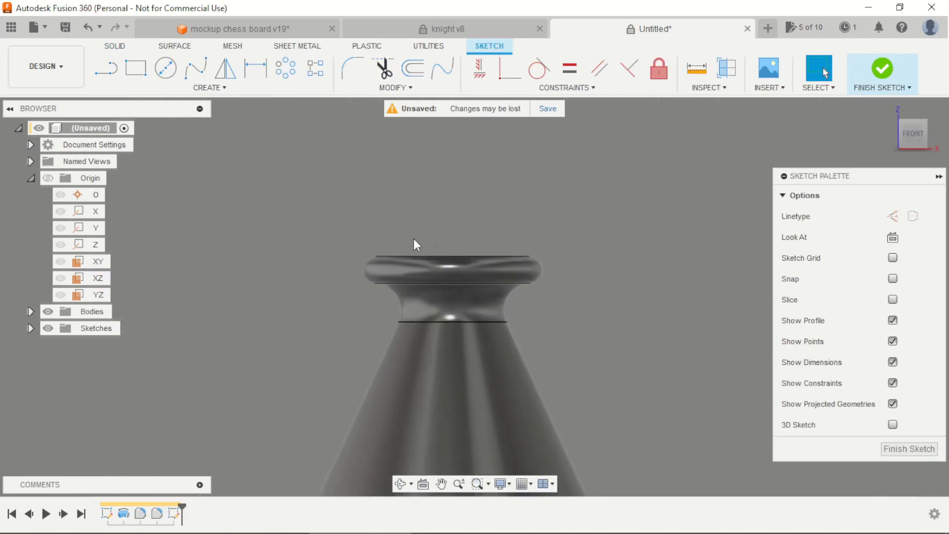
Project the circular edge of the top collar's upper face into the sketch with Projection Link enabled.
{"action": "middle_click_drag", "start_coordinate": [340, 315], "coordinate": [364, 335], "text": "shift"}
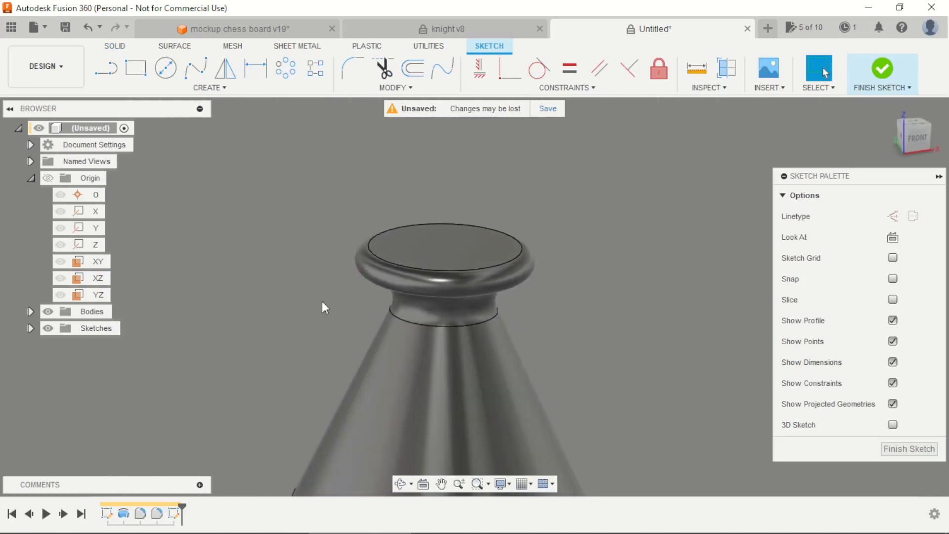
{"action": "left_click", "coordinate": [209, 88]}
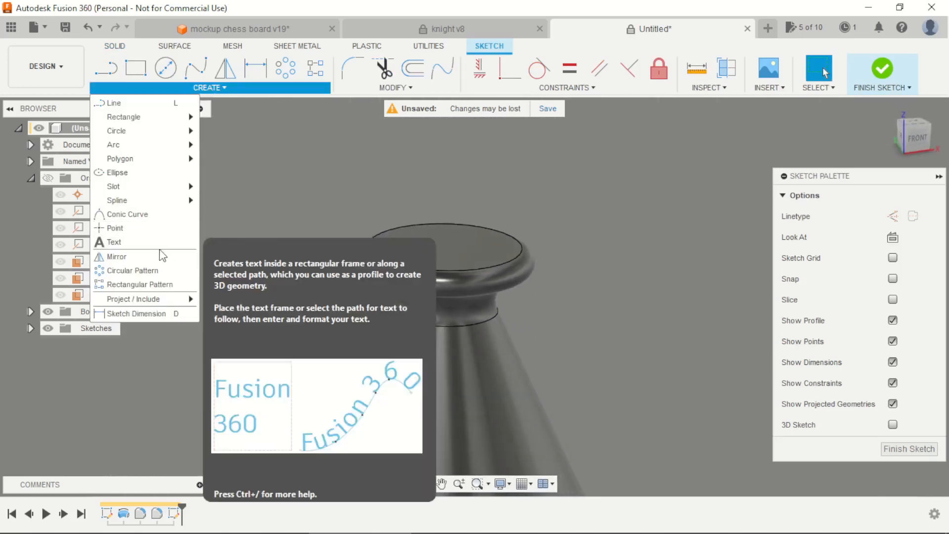
{"action": "mouse_move", "coordinate": [143, 299]}
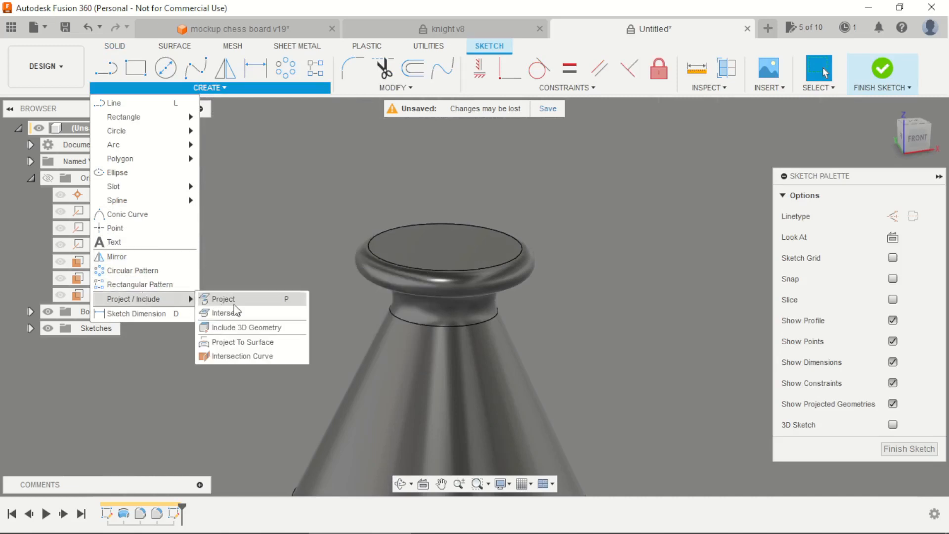
{"action": "left_click", "coordinate": [239, 298]}
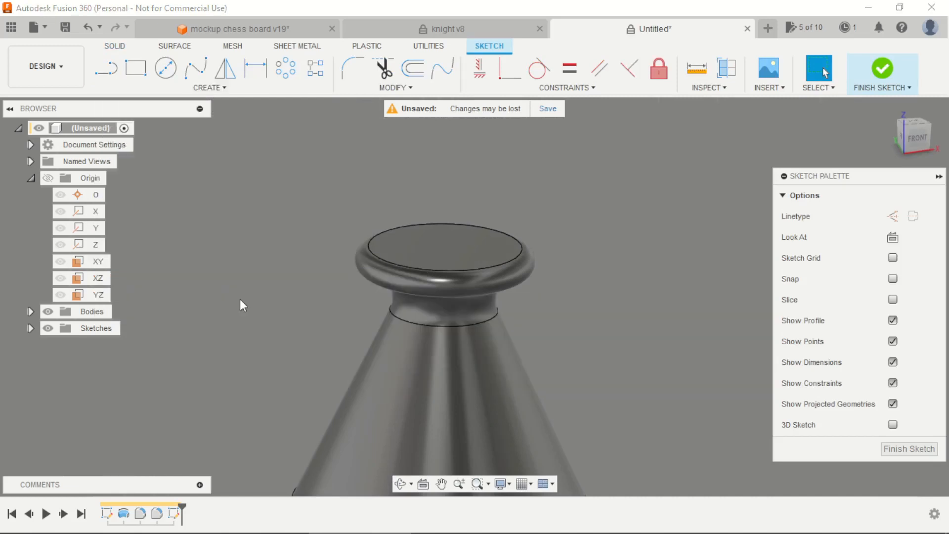
{"action": "left_click", "coordinate": [505, 261]}
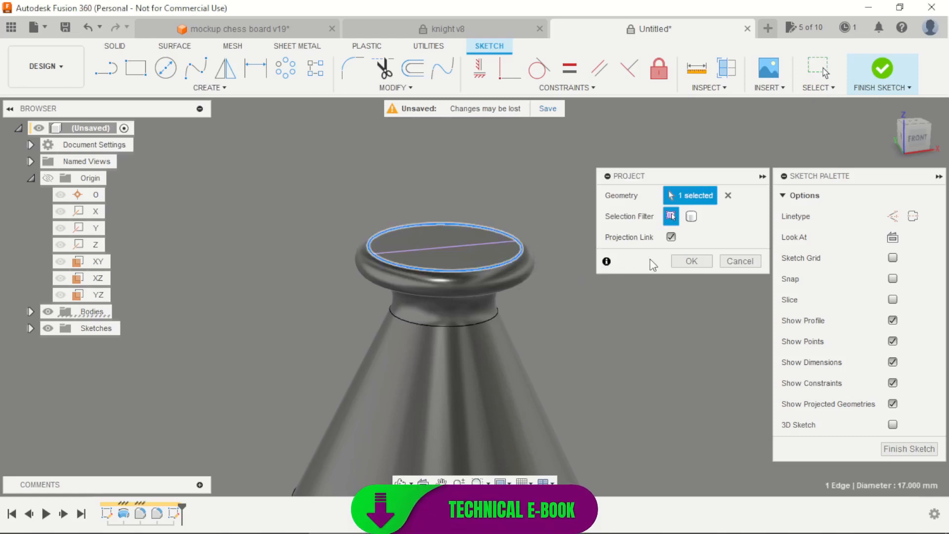
{"action": "left_click", "coordinate": [691, 261]}
Sketch a 3-point arc rising from the left end of the projected line and bulging outward as the back of the knight's head.
{"action": "scroll", "coordinate": [579, 229], "scroll_direction": "down", "scroll_amount": 5}
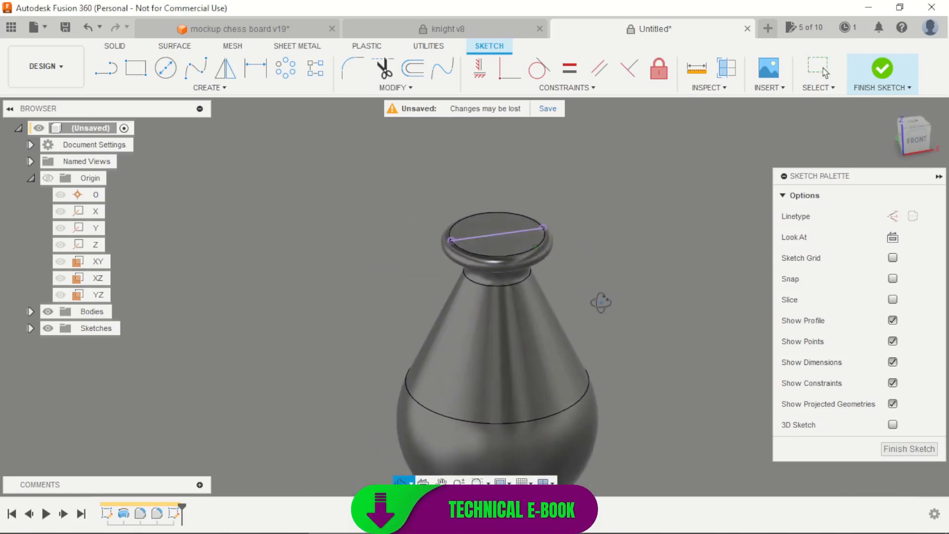
{"action": "scroll", "coordinate": [509, 246], "scroll_direction": "up", "scroll_amount": 4}
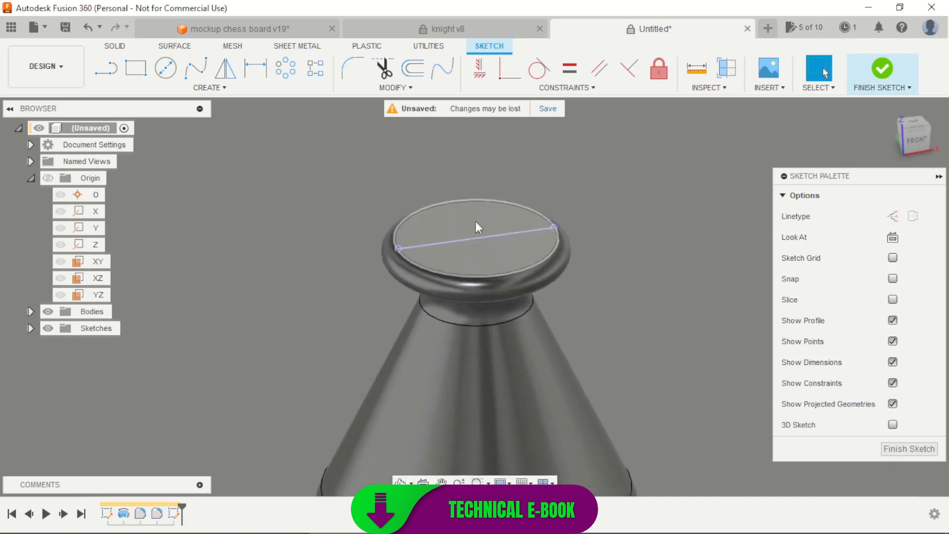
{"action": "left_click", "coordinate": [915, 140]}
{"action": "scroll", "coordinate": [404, 180], "scroll_direction": "up", "scroll_amount": 3}
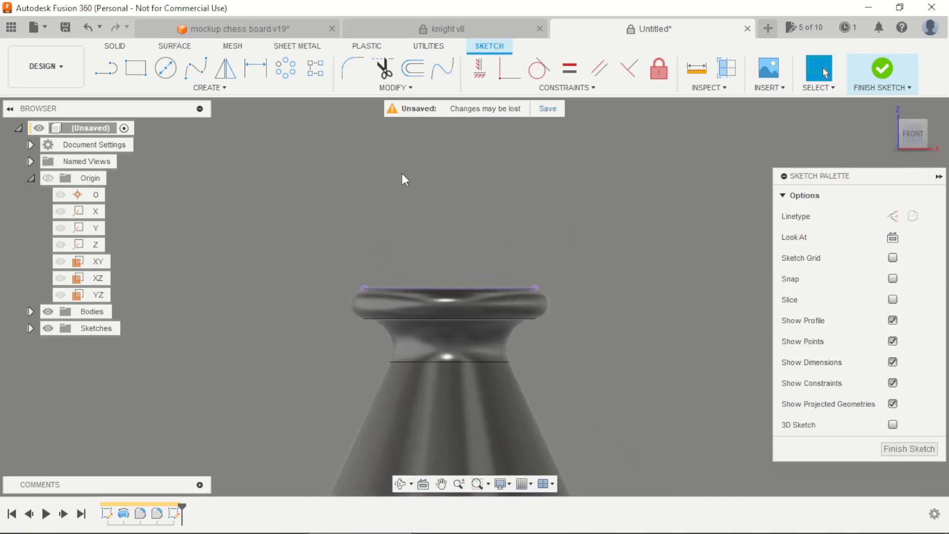
{"action": "left_click", "coordinate": [126, 88]}
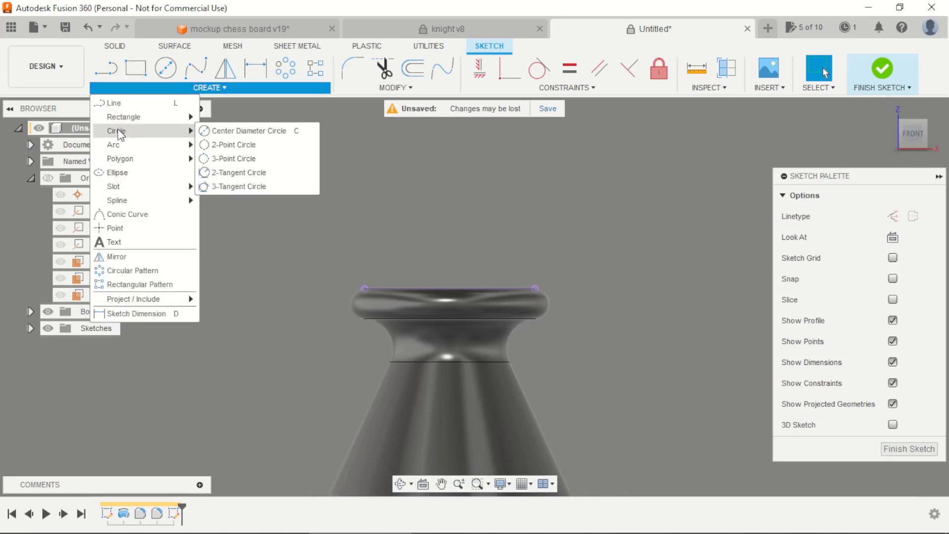
{"action": "mouse_move", "coordinate": [126, 144]}
{"action": "left_click", "coordinate": [224, 144]}
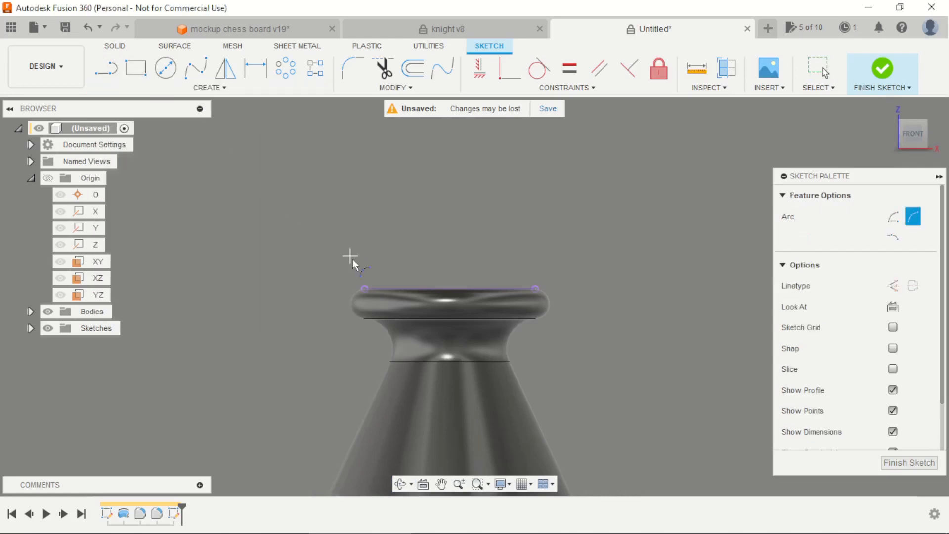
{"action": "left_click", "coordinate": [365, 286]}
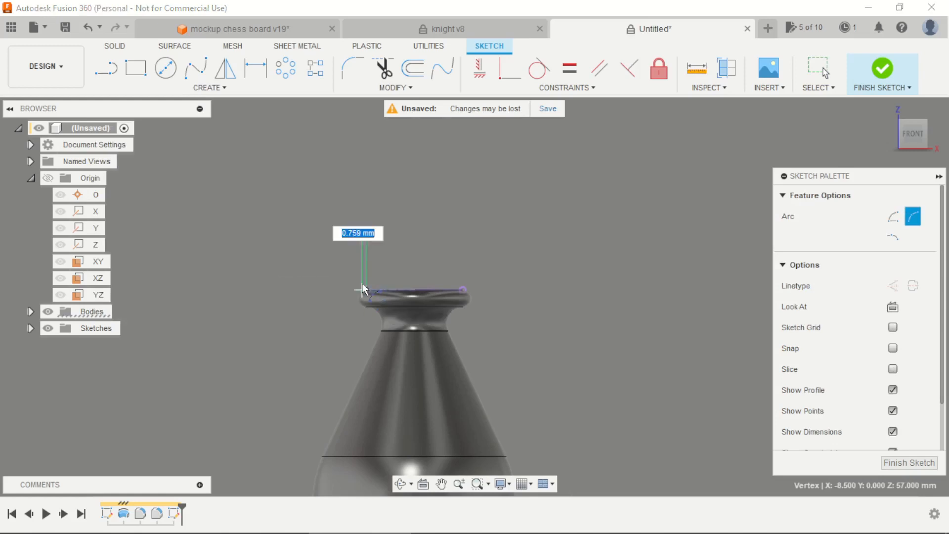
{"action": "scroll", "coordinate": [426, 314], "scroll_direction": "down", "scroll_amount": 2}
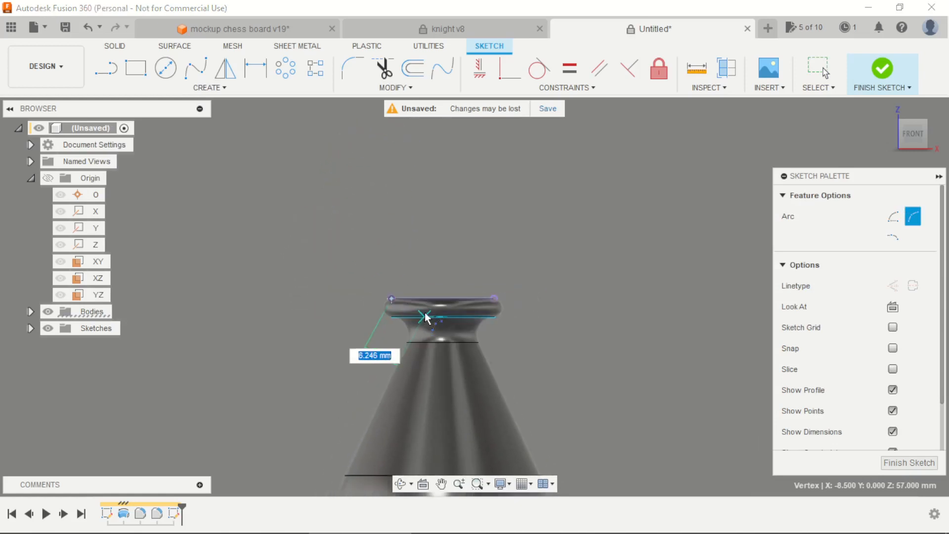
{"action": "scroll", "coordinate": [427, 317], "scroll_direction": "up", "scroll_amount": 1}
{"action": "left_click", "coordinate": [423, 160]}
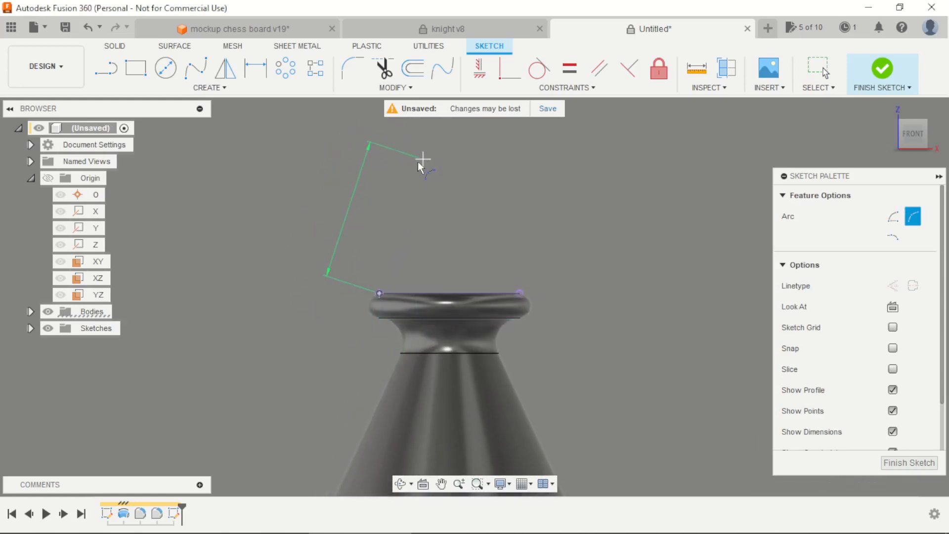
{"action": "left_click", "coordinate": [372, 206]}
{"action": "key", "text": "Escape"}
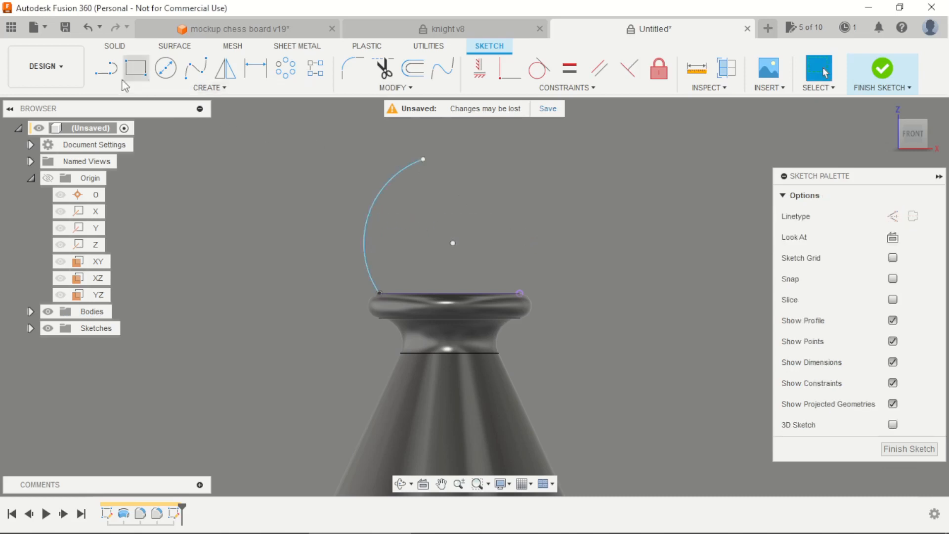
Consult the knight.pdf drawing, and sketch two short connected lines from the projected line's right end, up-left and then up-right, for the throat.
{"action": "left_click", "coordinate": [106, 68]}
{"action": "scroll", "coordinate": [531, 281], "scroll_direction": "up", "scroll_amount": 4}
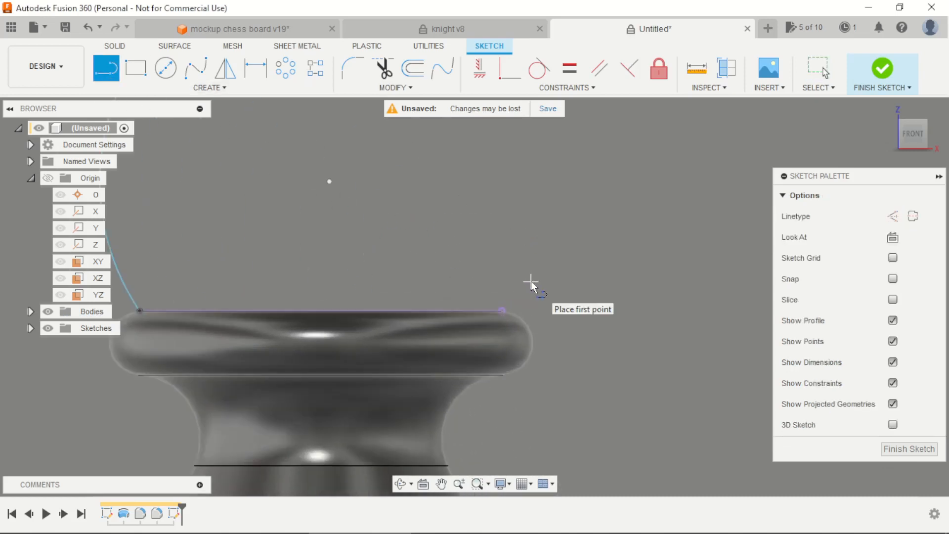
{"action": "key", "text": "alt+Tab"}
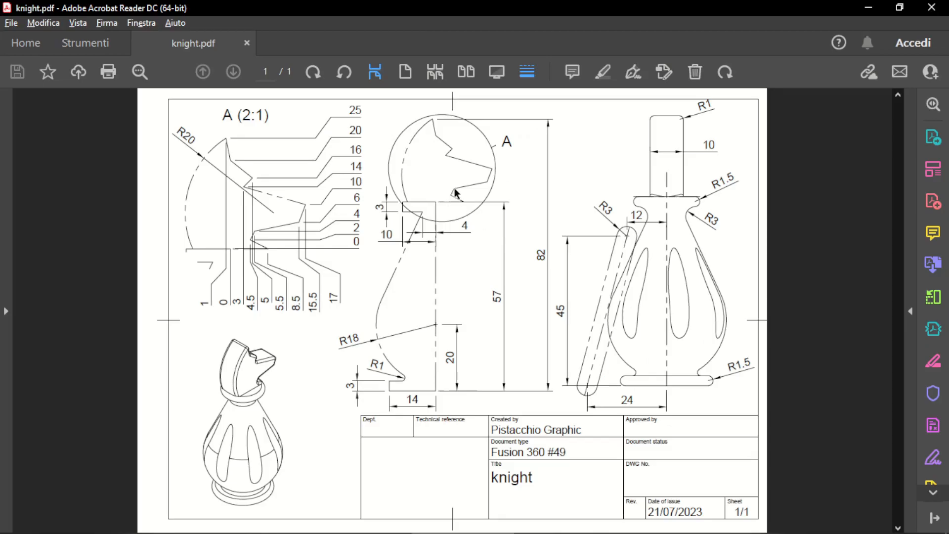
{"action": "key", "text": "alt+Tab"}
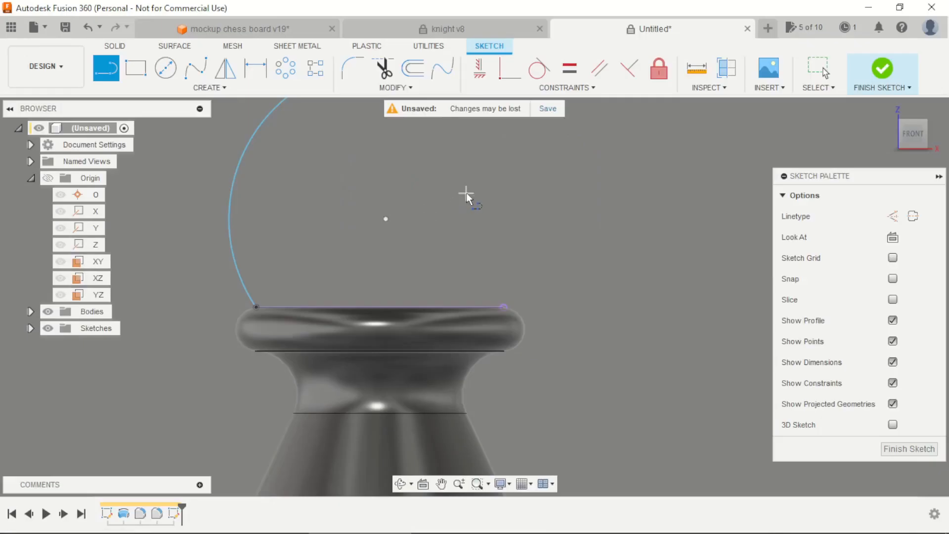
{"action": "left_click", "coordinate": [507, 321]}
{"action": "left_click", "coordinate": [466, 284]}
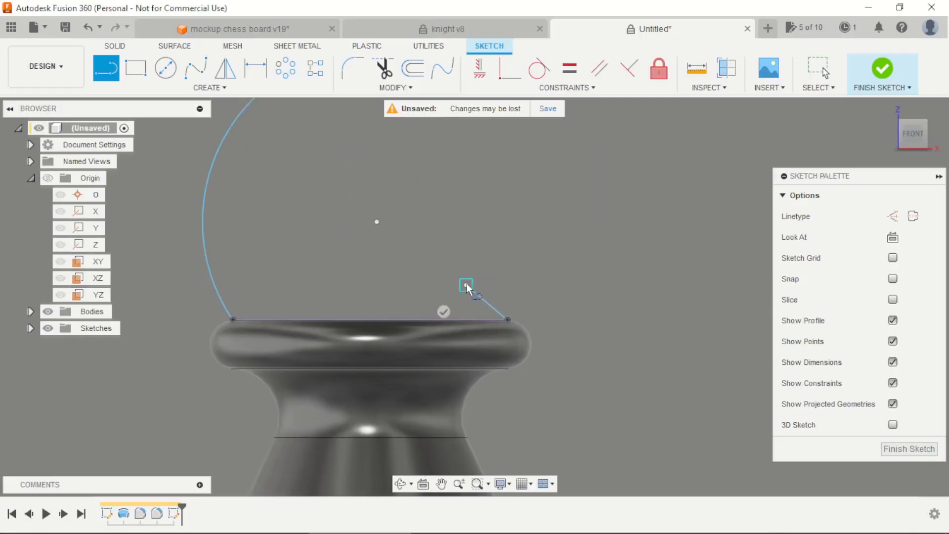
{"action": "scroll", "coordinate": [467, 284], "scroll_direction": "up", "scroll_amount": 2}
{"action": "left_click", "coordinate": [474, 239]}
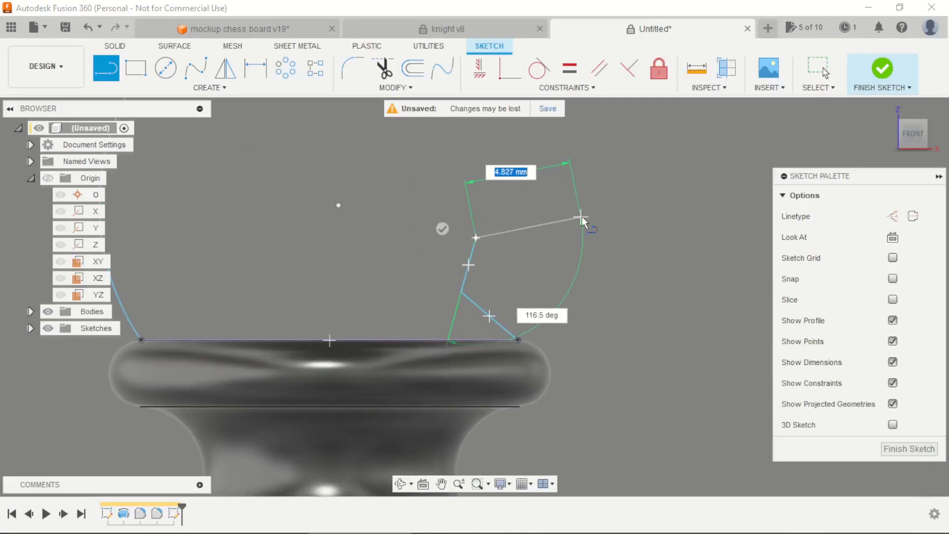
Continue the throat lines with three connected segments outlining the muzzle: its underside, slanted front and upper side, leaving the end open.
{"action": "left_click", "coordinate": [653, 216]}
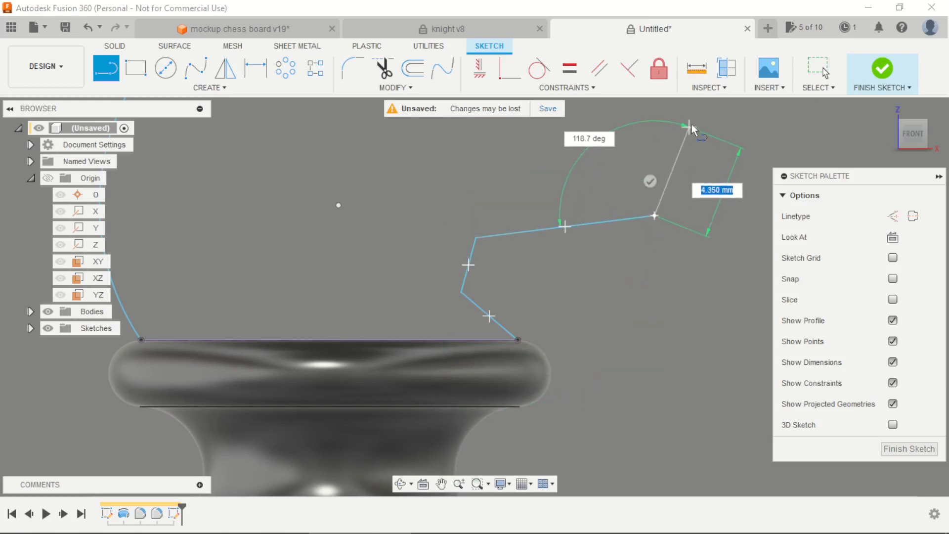
{"action": "left_click", "coordinate": [692, 122]}
{"action": "scroll", "coordinate": [608, 200], "scroll_direction": "down", "scroll_amount": 3}
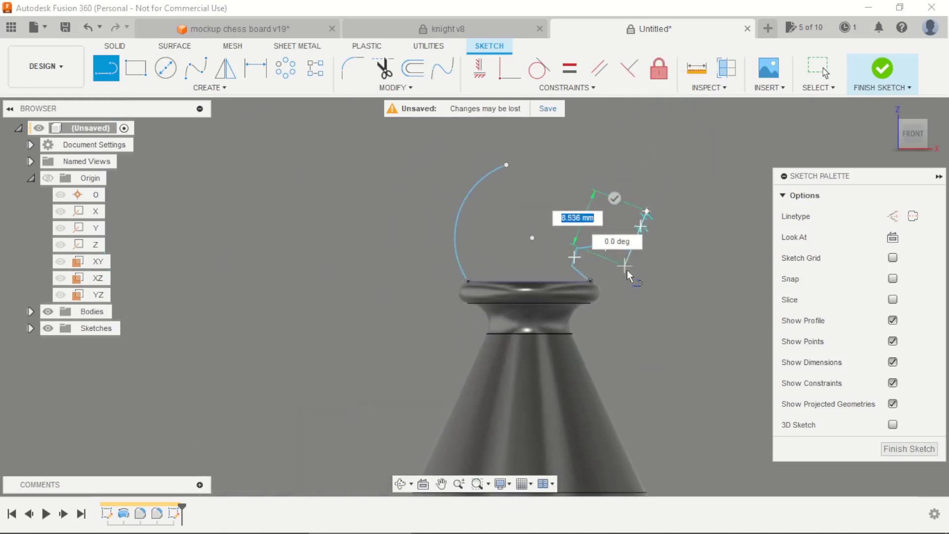
{"action": "scroll", "coordinate": [605, 202], "scroll_direction": "up", "scroll_amount": 2}
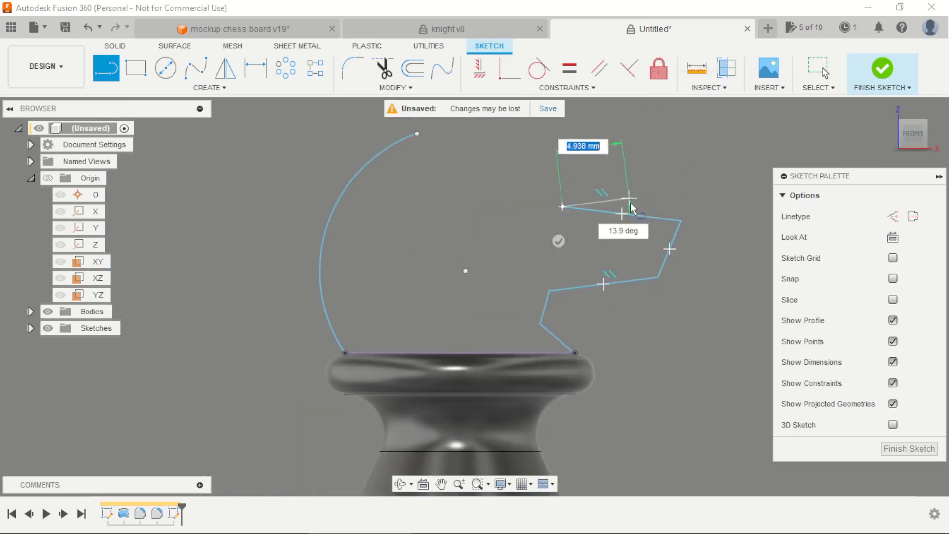
{"action": "left_click", "coordinate": [561, 211]}
{"action": "scroll", "coordinate": [556, 239], "scroll_direction": "down", "scroll_amount": 3}
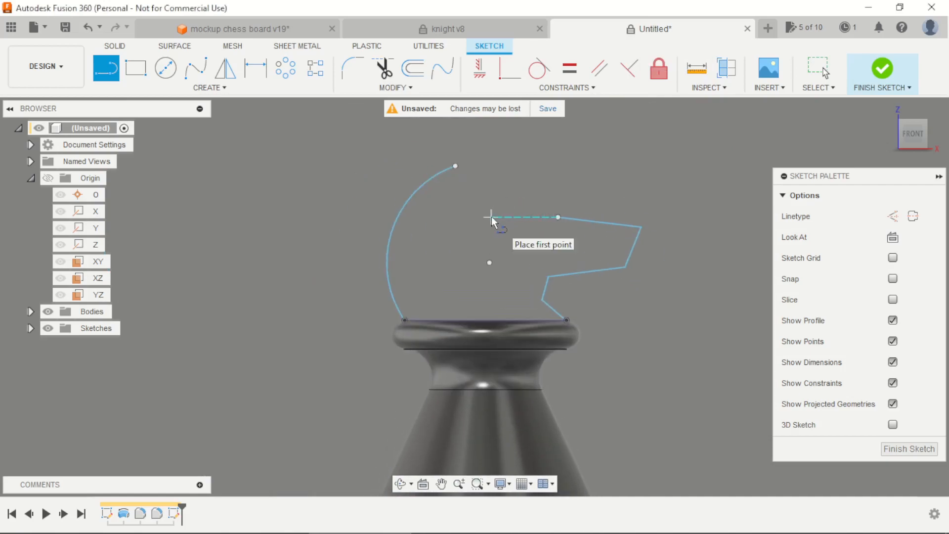
Check the arc's size in the knight.pdf drawing and dimension the back arc's radius as 20 mm.
{"action": "key", "text": "alt+Tab"}
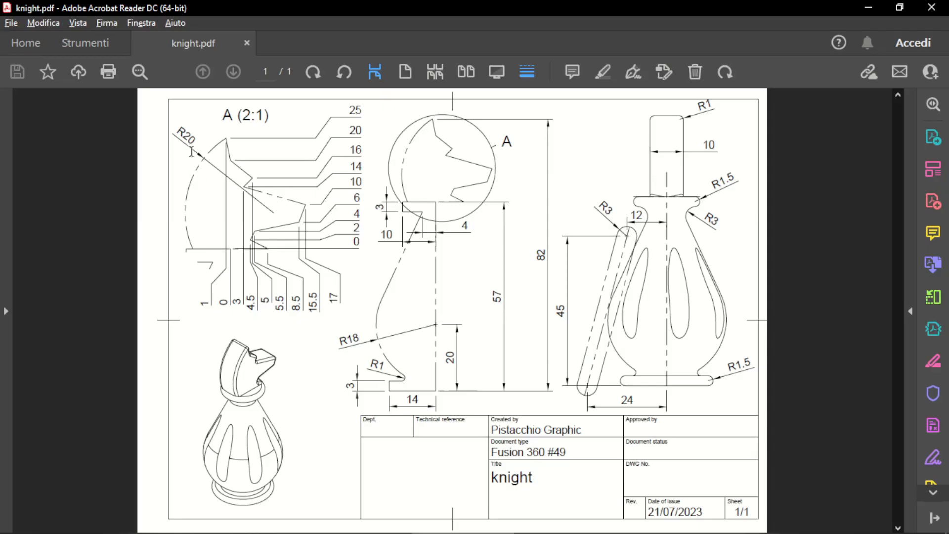
{"action": "key", "text": "alt+Tab"}
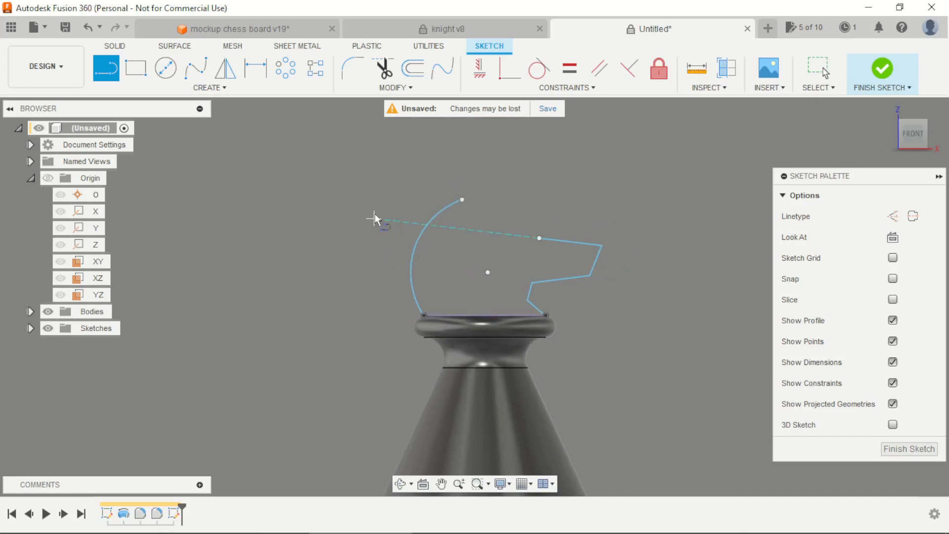
{"action": "left_click", "coordinate": [425, 242]}
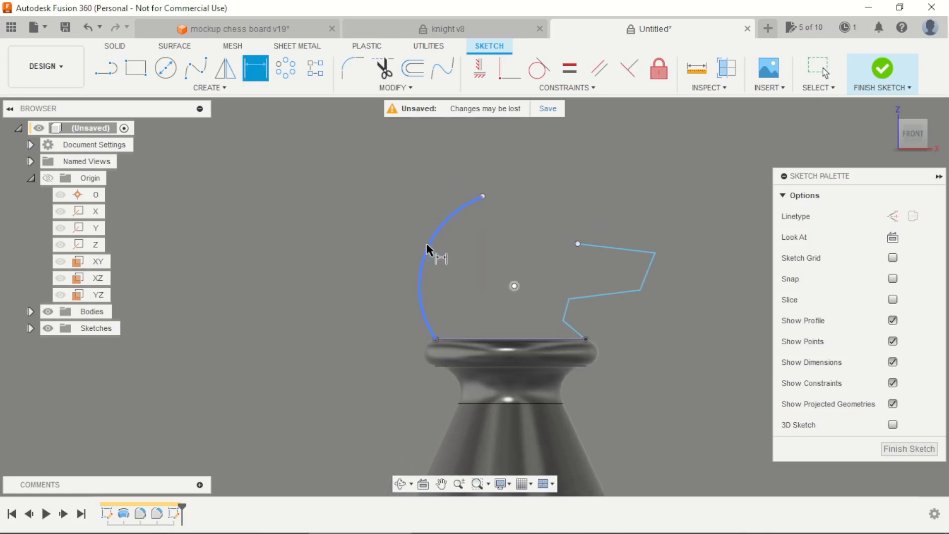
{"action": "left_click", "coordinate": [381, 216]}
{"action": "type", "text": "20"}
{"action": "key", "text": "Return"}
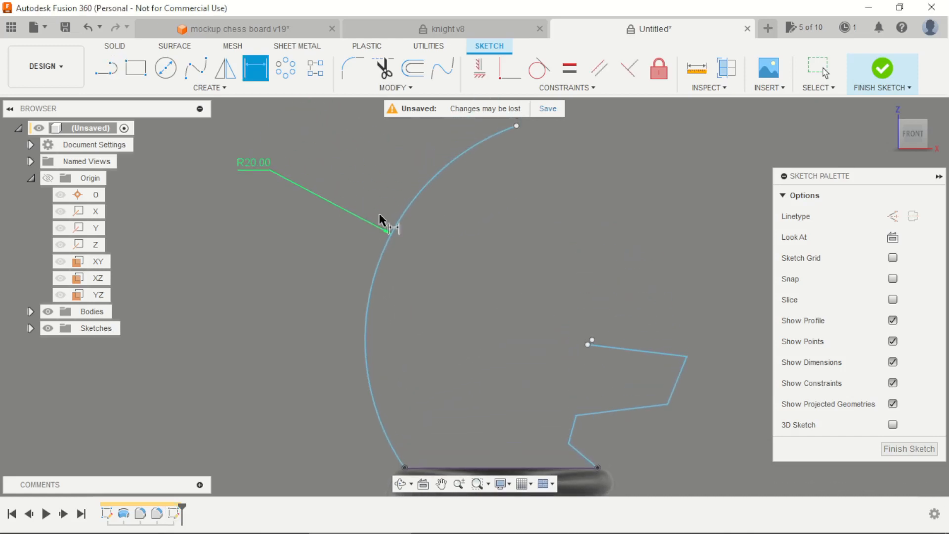
{"action": "scroll", "coordinate": [396, 218], "scroll_direction": "down", "scroll_amount": 2}
{"action": "key", "text": "Escape"}
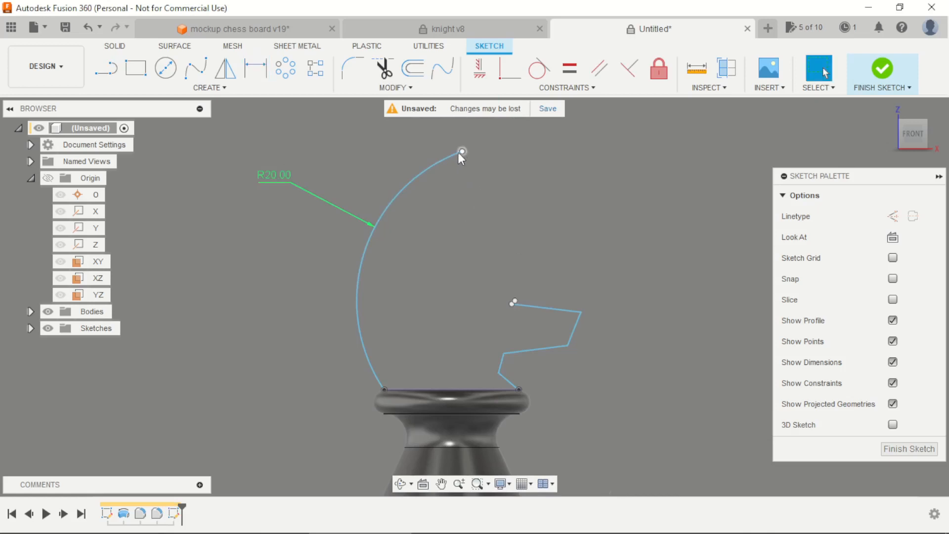
Shorten the back arc by moving its free upper end down, and shift the arc inward over the collar.
{"action": "left_click_drag", "start_coordinate": [460, 153], "coordinate": [447, 265]}
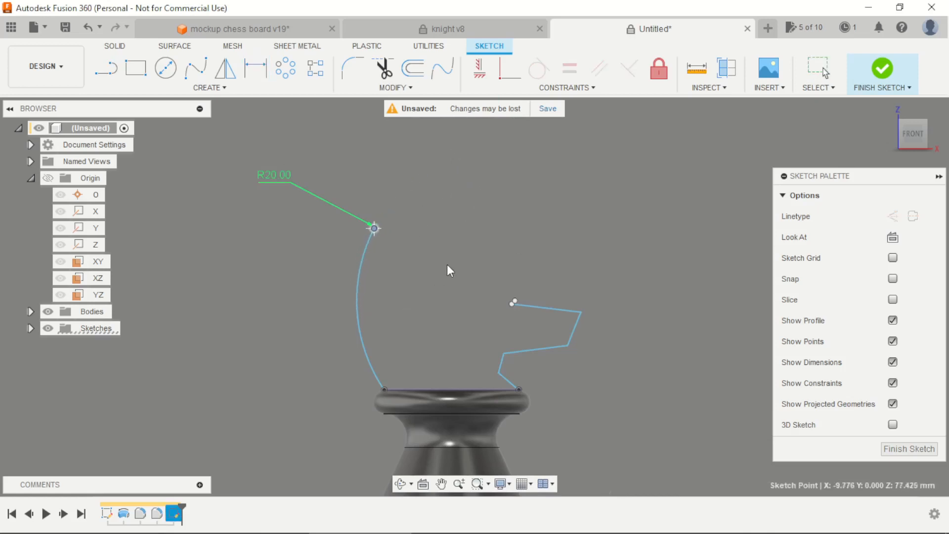
{"action": "left_click_drag", "start_coordinate": [365, 251], "coordinate": [387, 334]}
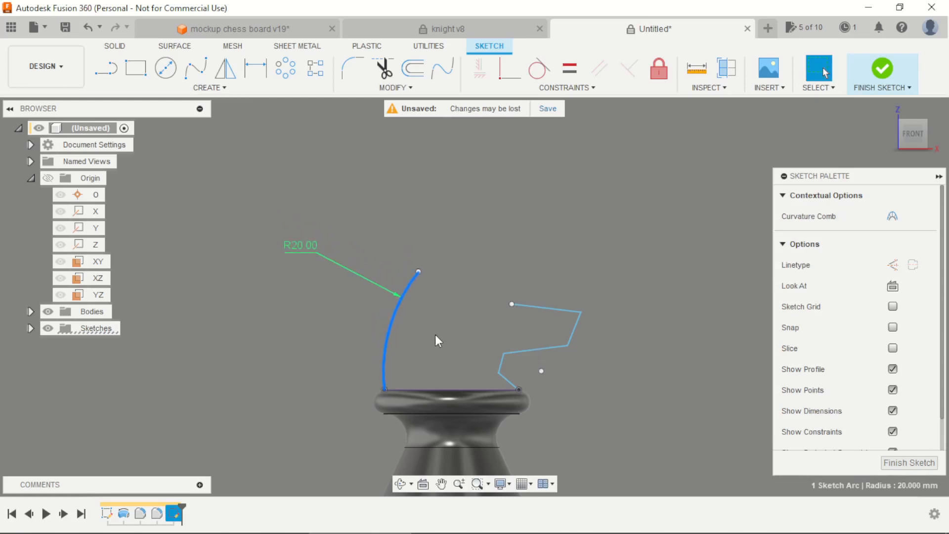
{"action": "left_click", "coordinate": [437, 334]}
Sketch a vertical line about 91.6 mm long from the origin up through the body's axis, ending above the back arc.
{"action": "scroll", "coordinate": [500, 226], "scroll_direction": "down", "scroll_amount": 3}
{"action": "scroll", "coordinate": [482, 205], "scroll_direction": "down", "scroll_amount": 3}
{"action": "scroll", "coordinate": [483, 206], "scroll_direction": "up", "scroll_amount": 1}
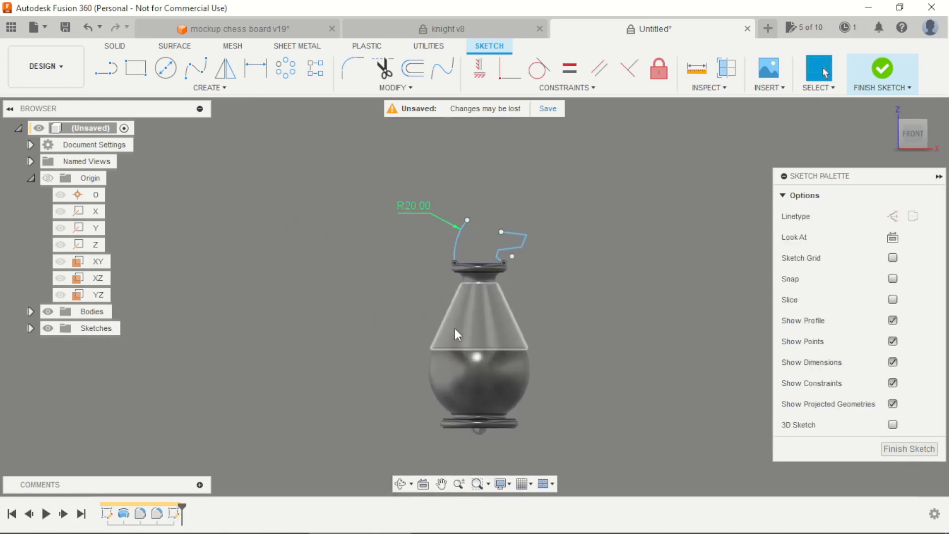
{"action": "left_click", "coordinate": [117, 76]}
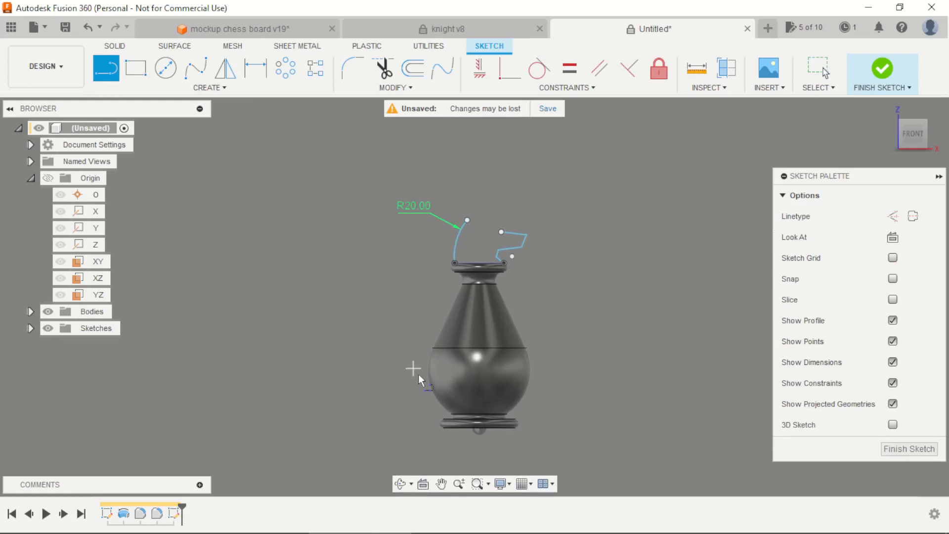
{"action": "left_click", "coordinate": [477, 428]}
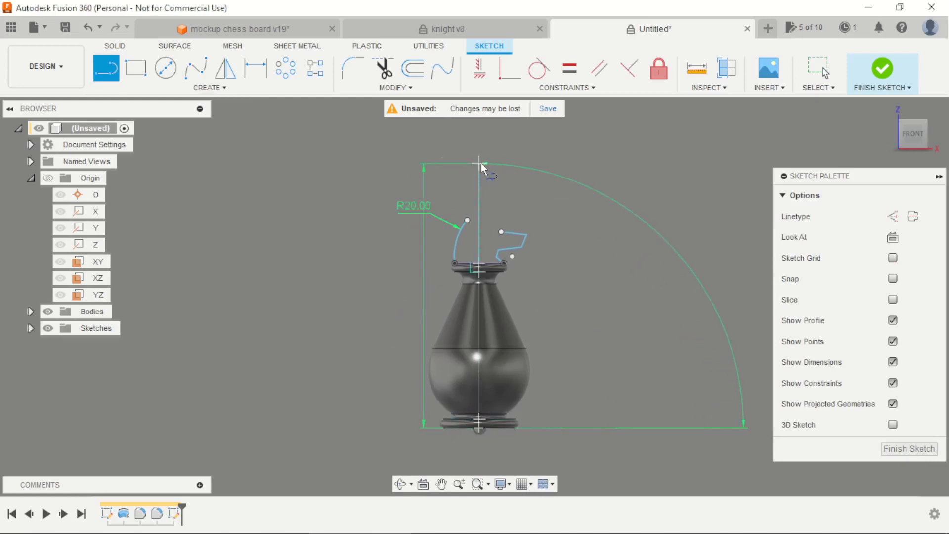
{"action": "left_click", "coordinate": [480, 163]}
{"action": "key", "text": "Escape"}
{"action": "scroll", "coordinate": [482, 171], "scroll_direction": "up", "scroll_amount": 3}
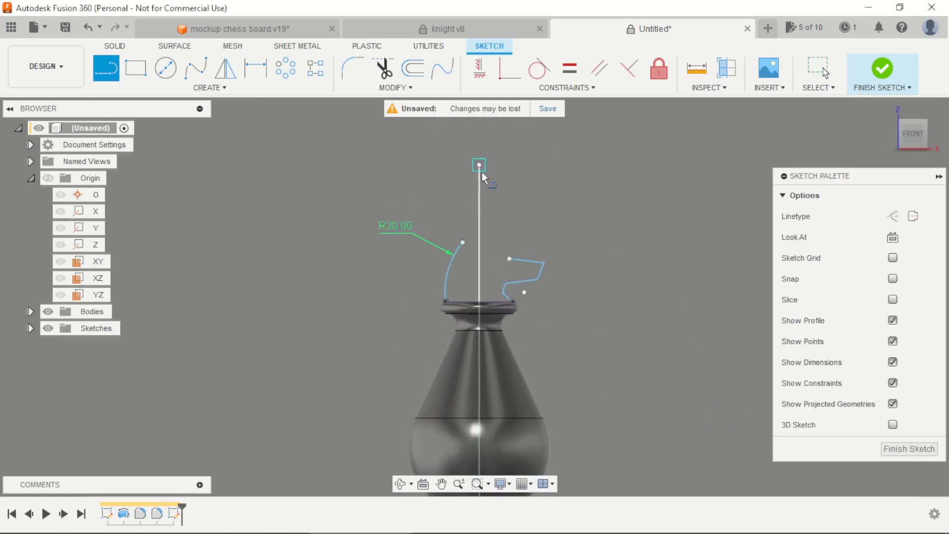
{"action": "key", "text": "Escape"}
Convert the vertical line along the body's axis into a construction line.
{"action": "left_click", "coordinate": [478, 198]}
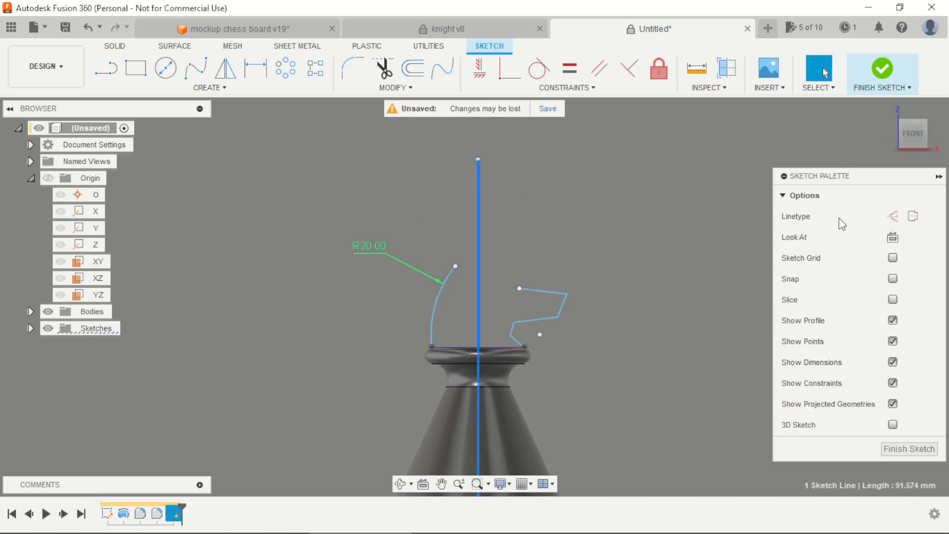
{"action": "left_click", "coordinate": [892, 219]}
{"action": "left_click", "coordinate": [609, 204]}
{"action": "scroll", "coordinate": [495, 180], "scroll_direction": "down", "scroll_amount": 2}
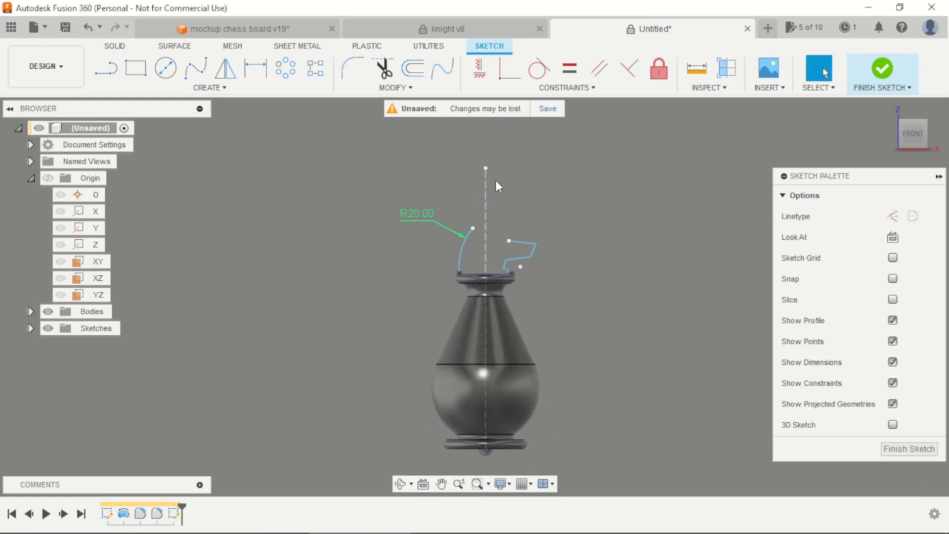
{"action": "scroll", "coordinate": [479, 232], "scroll_direction": "up", "scroll_amount": 3}
Consult the knight.pdf drawing and dimension the back arc's upper end 1 mm horizontally from the construction axis.
{"action": "key", "text": "alt+Tab"}
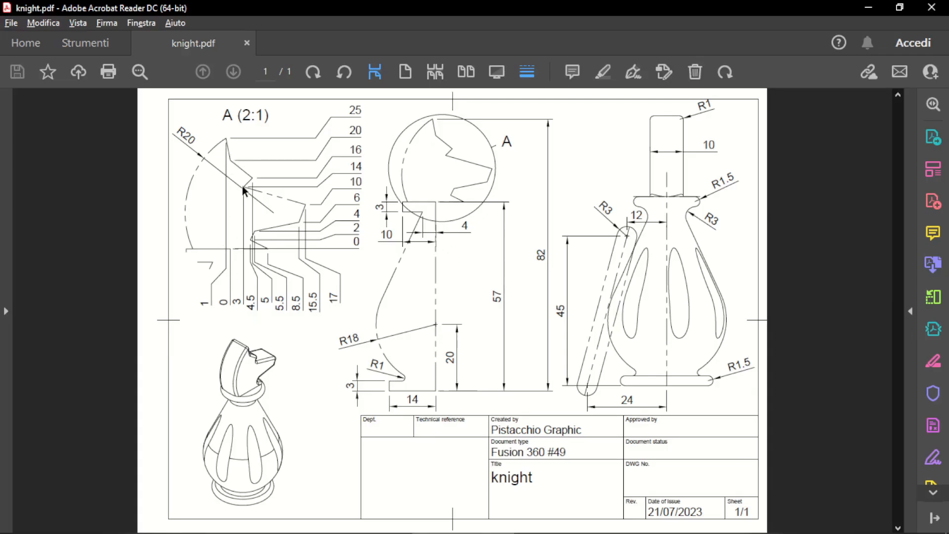
{"action": "key", "text": "alt+Tab"}
{"action": "scroll", "coordinate": [507, 280], "scroll_direction": "down", "scroll_amount": 3}
{"action": "scroll", "coordinate": [489, 197], "scroll_direction": "up", "scroll_amount": 2}
{"action": "key", "text": "d"}
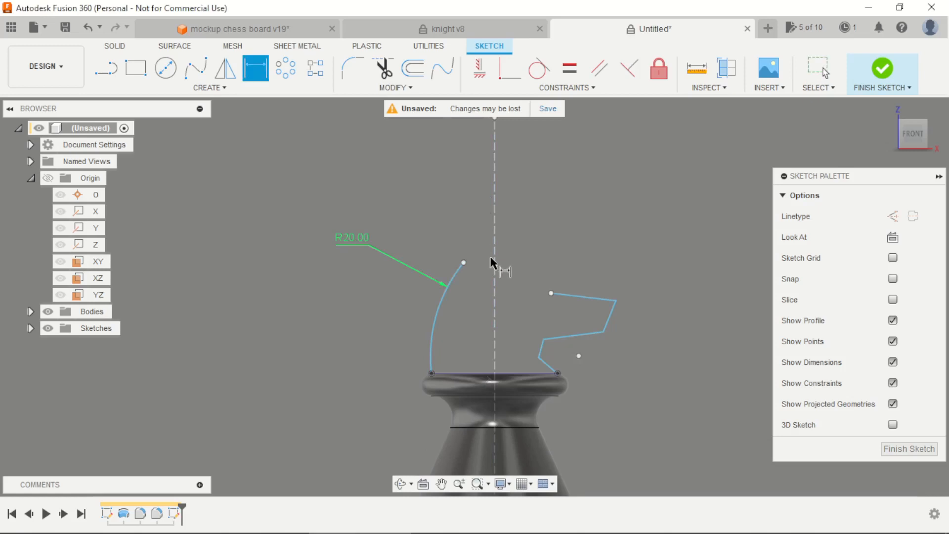
{"action": "left_click", "coordinate": [494, 268]}
{"action": "left_click", "coordinate": [463, 262]}
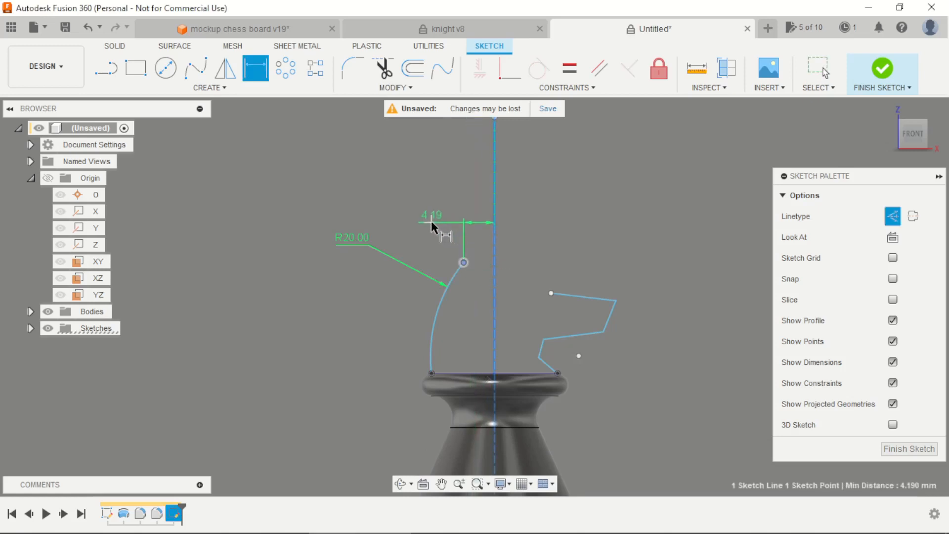
{"action": "left_click", "coordinate": [431, 222]}
{"action": "type", "text": "1"}
{"action": "key", "text": "Return"}
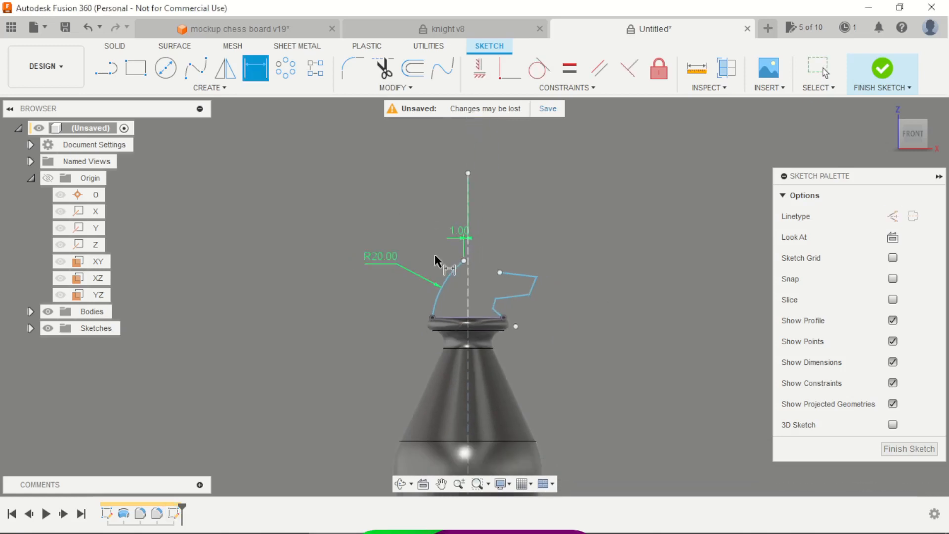
Check the head height in the knight.pdf drawing and dimension the back arc's upper end 25 mm above the collar's top line.
{"action": "key", "text": "alt+Tab"}
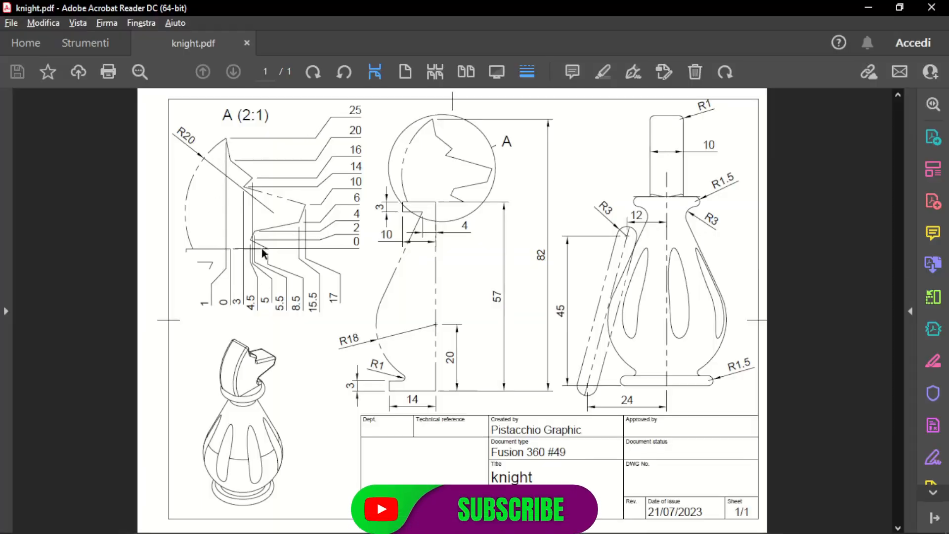
{"action": "key", "text": "alt+Tab"}
{"action": "left_click", "coordinate": [479, 255]}
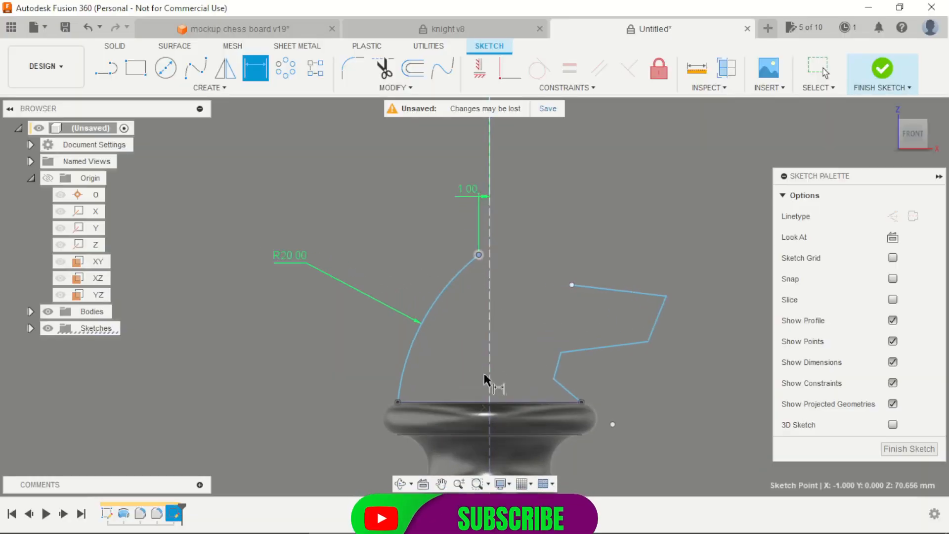
{"action": "left_click", "coordinate": [510, 401]}
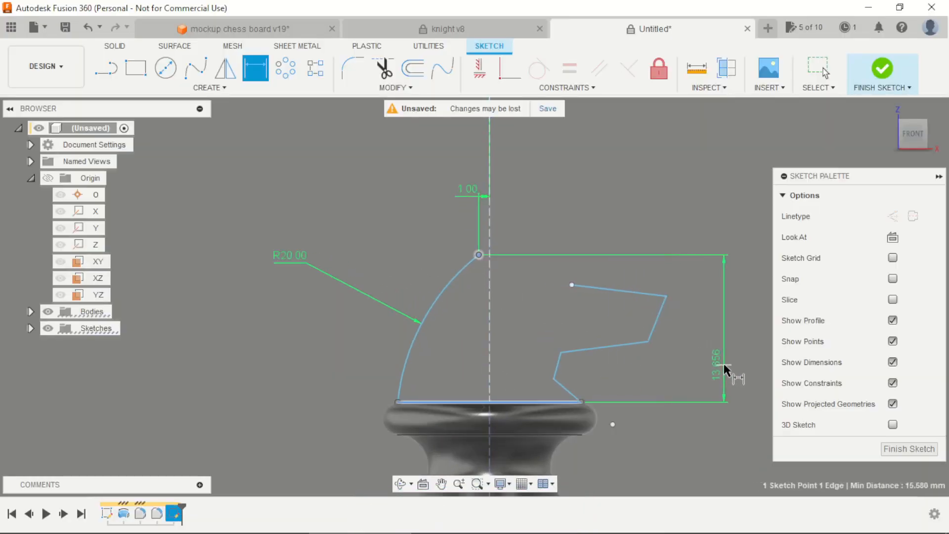
{"action": "left_click", "coordinate": [724, 369]}
{"action": "type", "text": "25"}
{"action": "key", "text": "Return"}
{"action": "scroll", "coordinate": [452, 288], "scroll_direction": "down", "scroll_amount": 5}
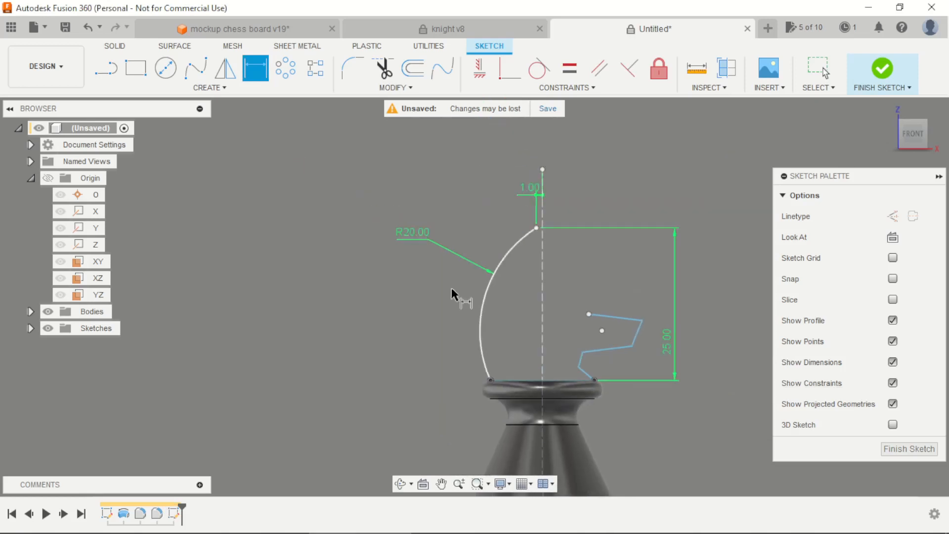
{"action": "scroll", "coordinate": [543, 292], "scroll_direction": "up", "scroll_amount": 2}
{"action": "scroll", "coordinate": [475, 275], "scroll_direction": "up", "scroll_amount": 2}
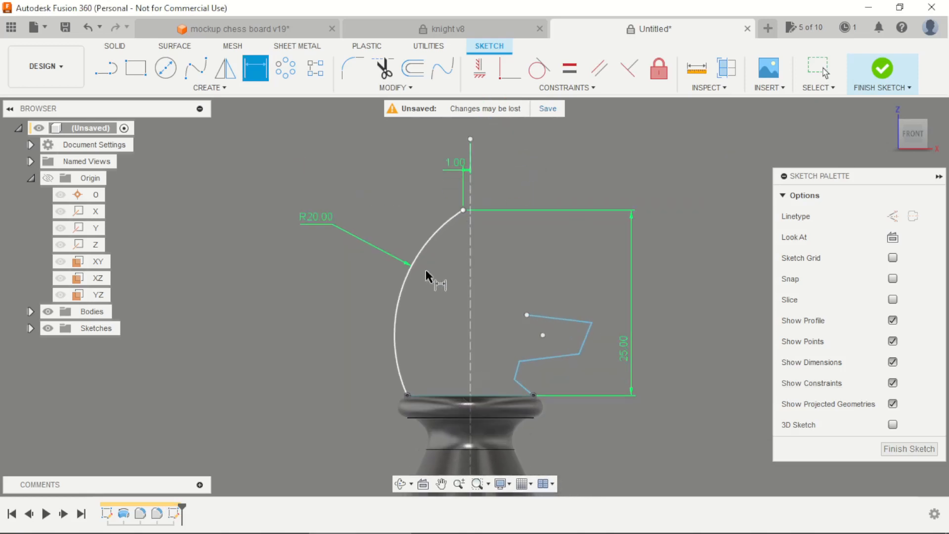
{"action": "key", "text": "Escape"}
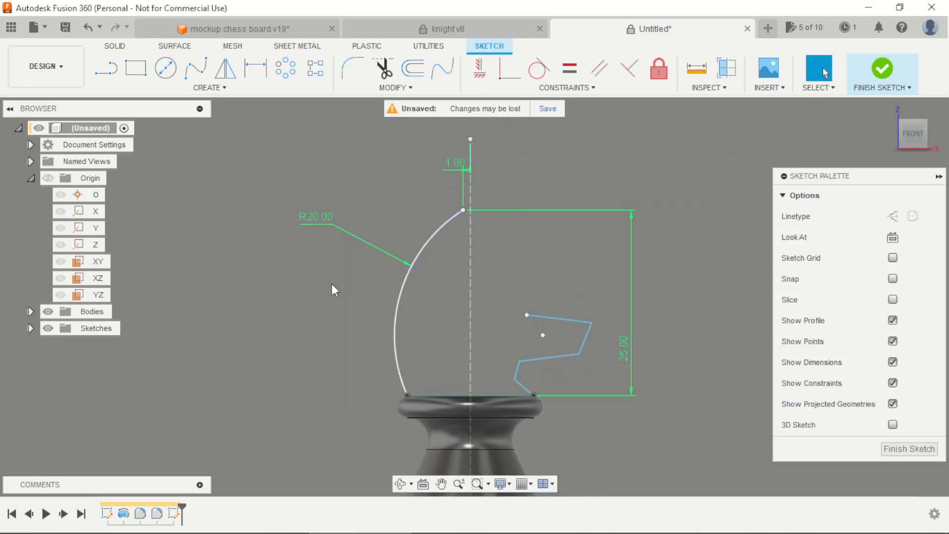
Move the back arc's radius dimension label farther out from the arc.
{"action": "left_click_drag", "start_coordinate": [316, 217], "coordinate": [296, 194]}
{"action": "scroll", "coordinate": [502, 341], "scroll_direction": "down", "scroll_amount": 4}
{"action": "scroll", "coordinate": [539, 305], "scroll_direction": "up", "scroll_amount": 2}
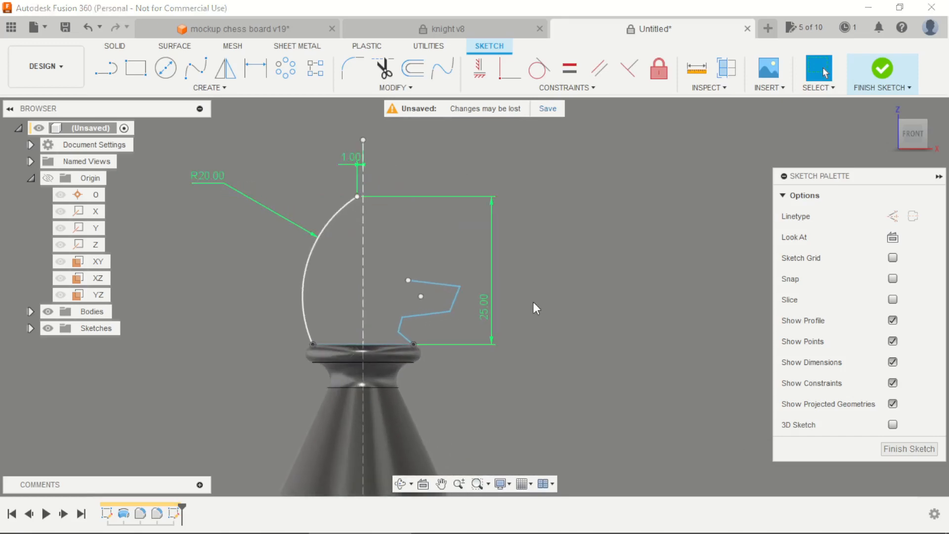
Check the horizontal offsets in knight.pdf's detail A and dimension the throat's innermost corner 4.5 mm from the construction axis.
{"action": "key", "text": "alt+Tab"}
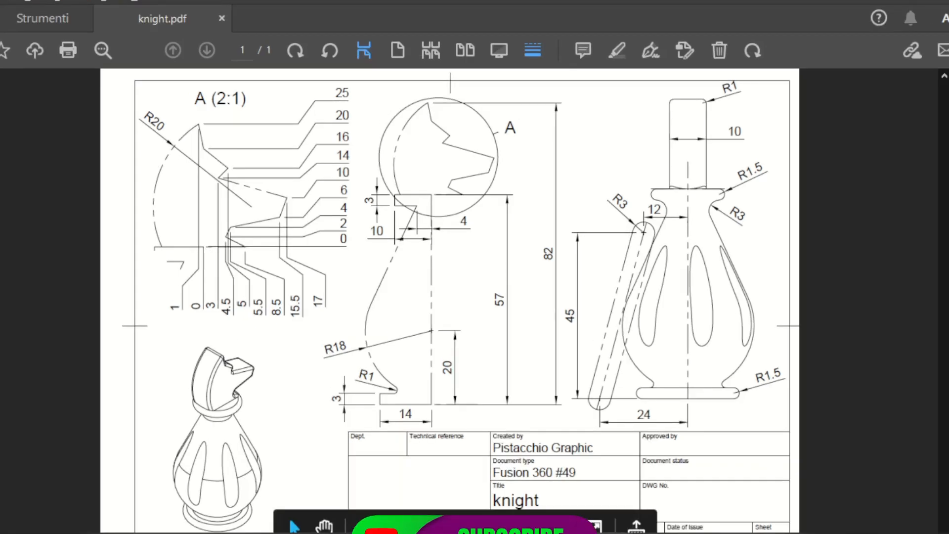
{"action": "key", "text": "alt+Tab"}
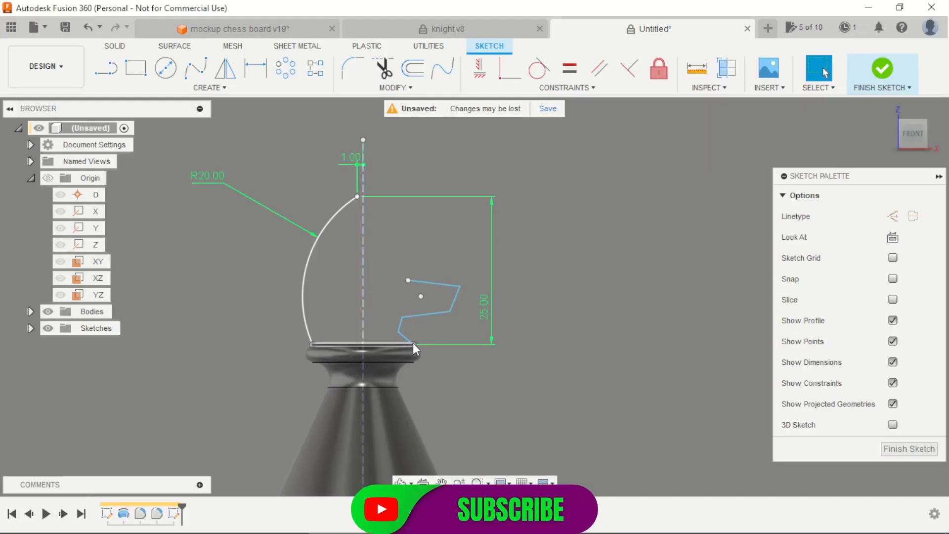
{"action": "key", "text": "alt+Tab"}
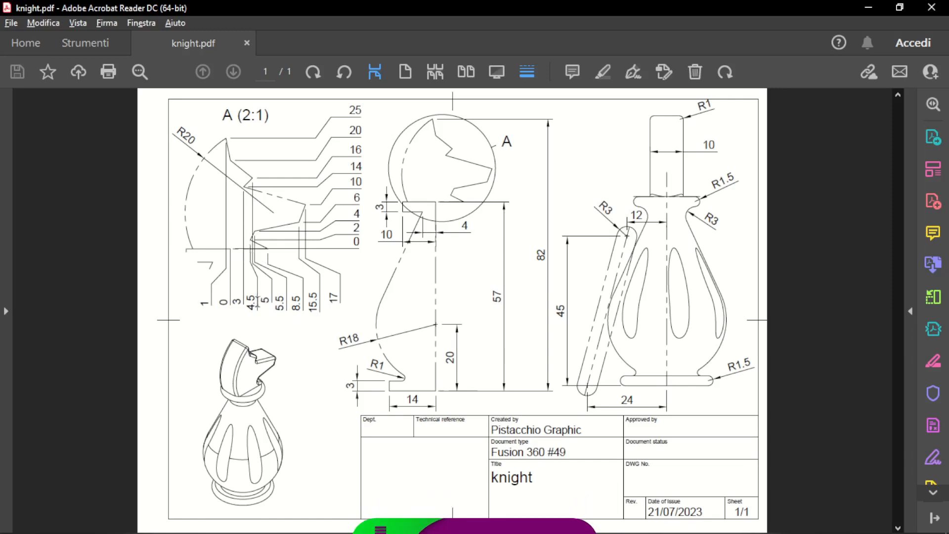
{"action": "key", "text": "alt+Tab"}
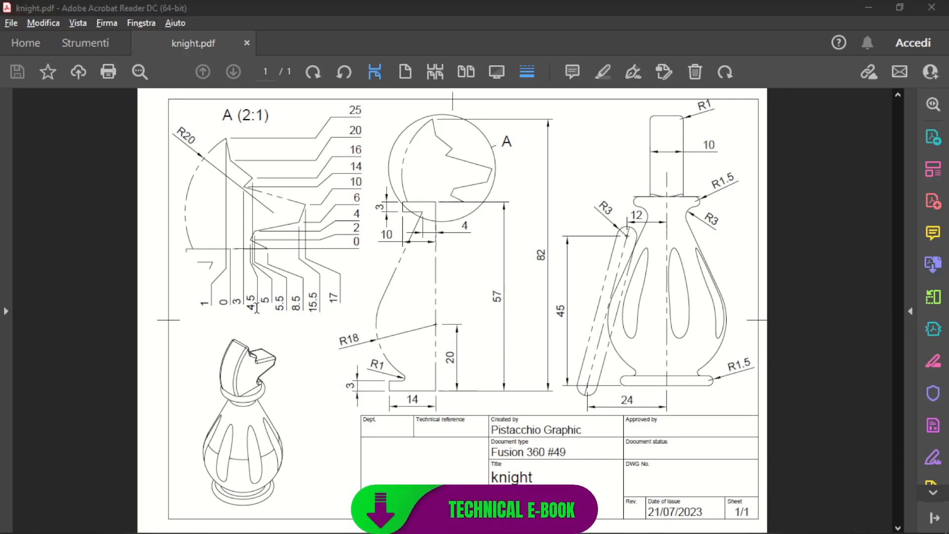
{"action": "scroll", "coordinate": [348, 364], "scroll_direction": "up", "scroll_amount": 2}
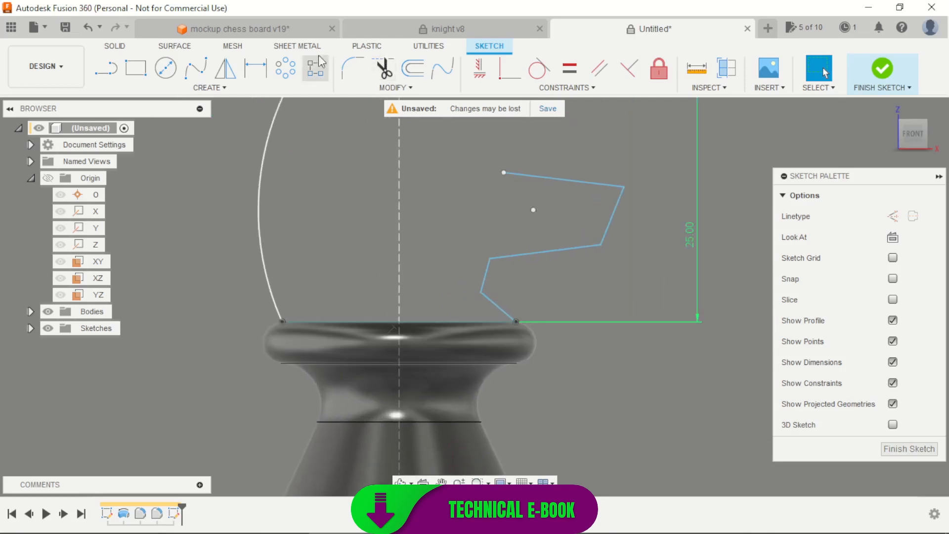
{"action": "left_click", "coordinate": [255, 68]}
{"action": "left_click", "coordinate": [398, 270]}
{"action": "scroll", "coordinate": [442, 226], "scroll_direction": "down", "scroll_amount": 3}
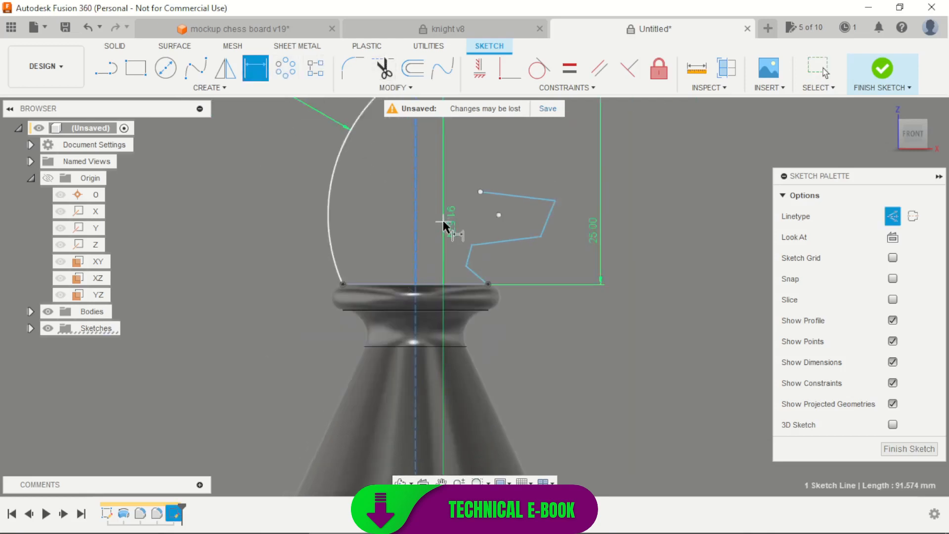
{"action": "scroll", "coordinate": [440, 304], "scroll_direction": "up", "scroll_amount": 3}
{"action": "left_click", "coordinate": [485, 239]}
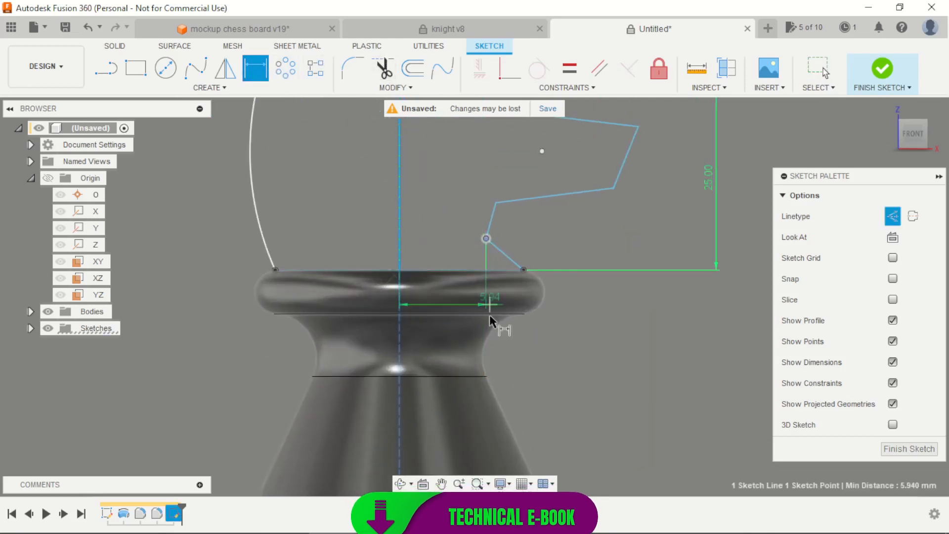
{"action": "left_click", "coordinate": [514, 359]}
{"action": "type", "text": "4"}
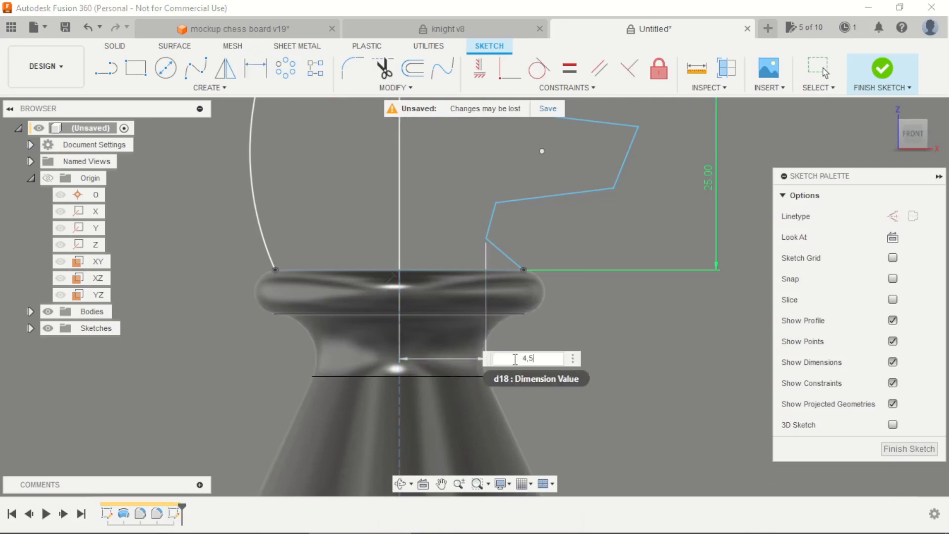
{"action": "type", "text": ",5"}
{"action": "key", "text": "Return"}
Consult the knight.pdf drawing and dimension the corner where the throat meets the muzzle's underside 5 mm from the construction axis.
{"action": "key", "text": "alt+Tab"}
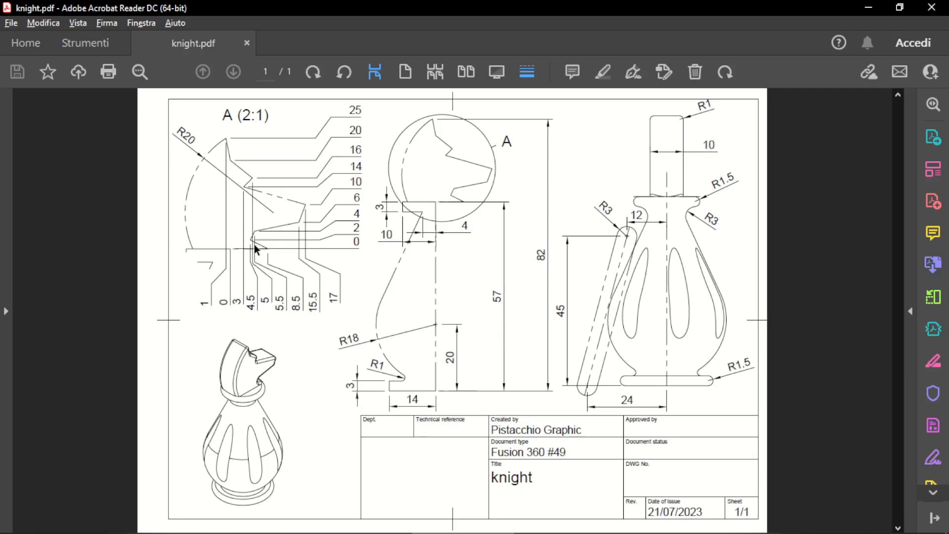
{"action": "key", "text": "alt+Tab"}
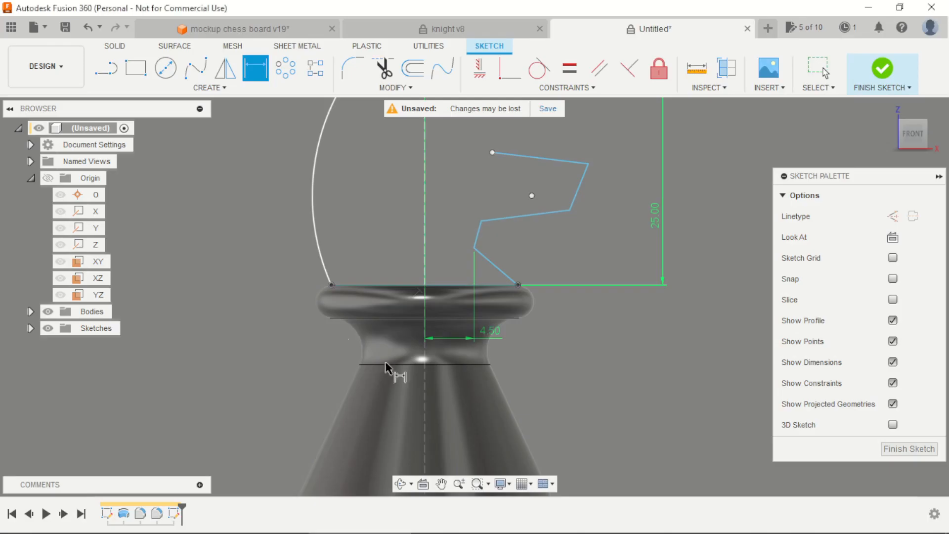
{"action": "left_click", "coordinate": [483, 205]}
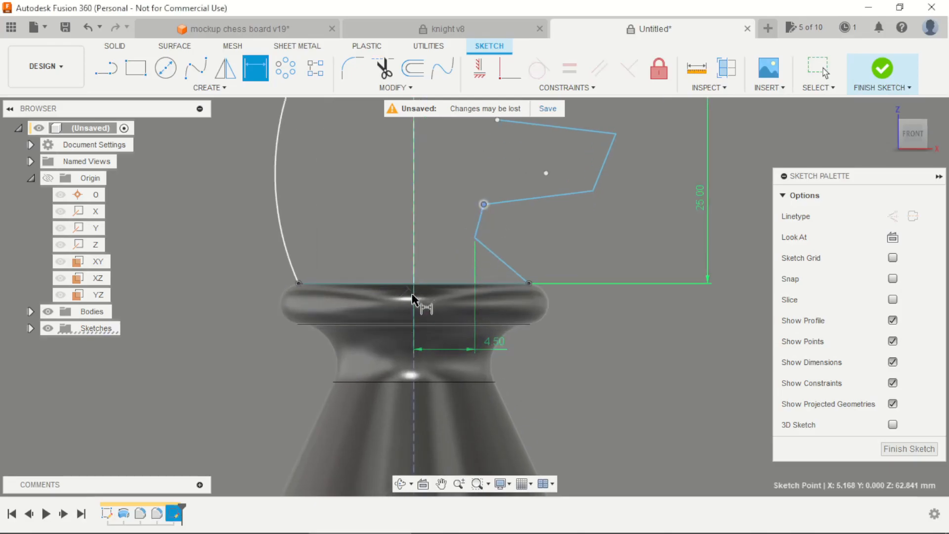
{"action": "left_click", "coordinate": [414, 257]}
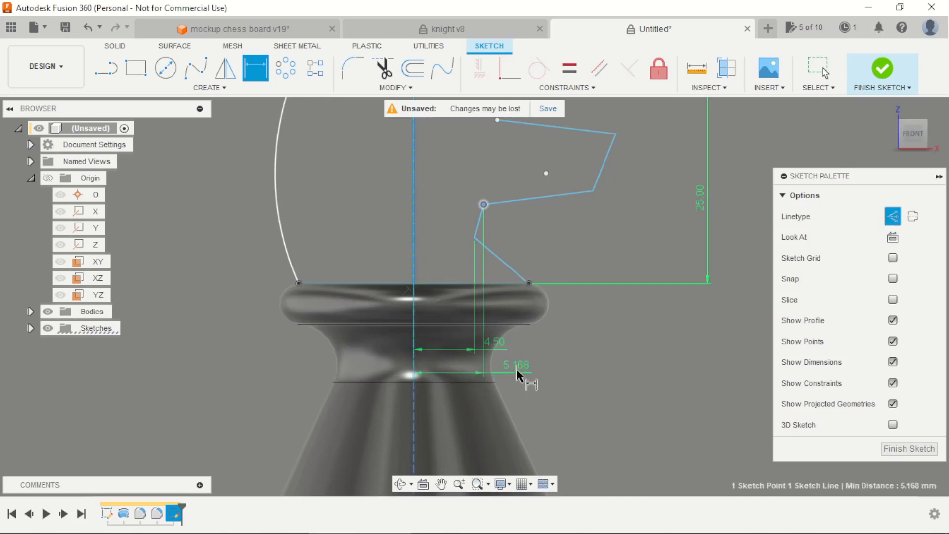
{"action": "left_click", "coordinate": [517, 370]}
{"action": "type", "text": "5.1677999034"}
{"action": "key", "text": "Return"}
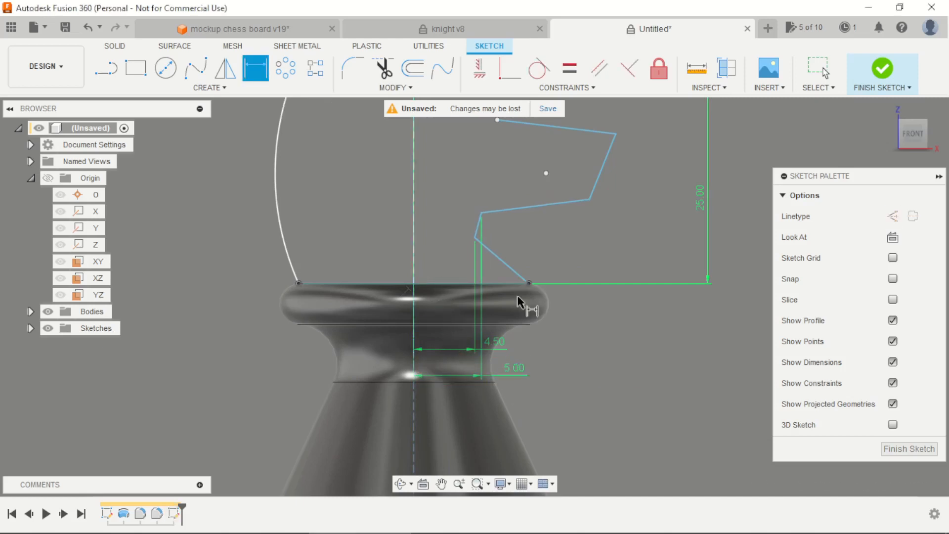
Check the horizontal offsets in the knight.pdf drawing and dimension the muzzle's lower front corner 15.5 mm from the construction axis.
{"action": "key", "text": "alt+Tab"}
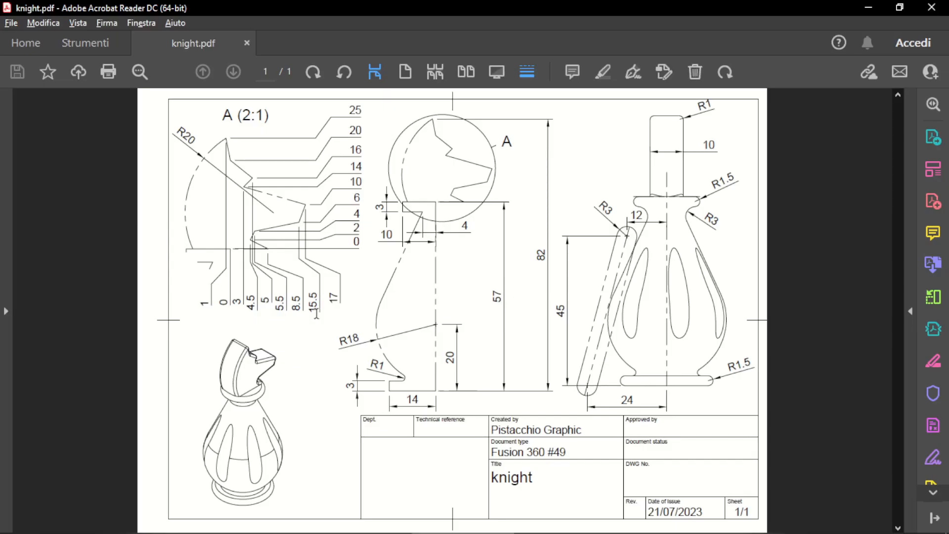
{"action": "key", "text": "alt+Tab"}
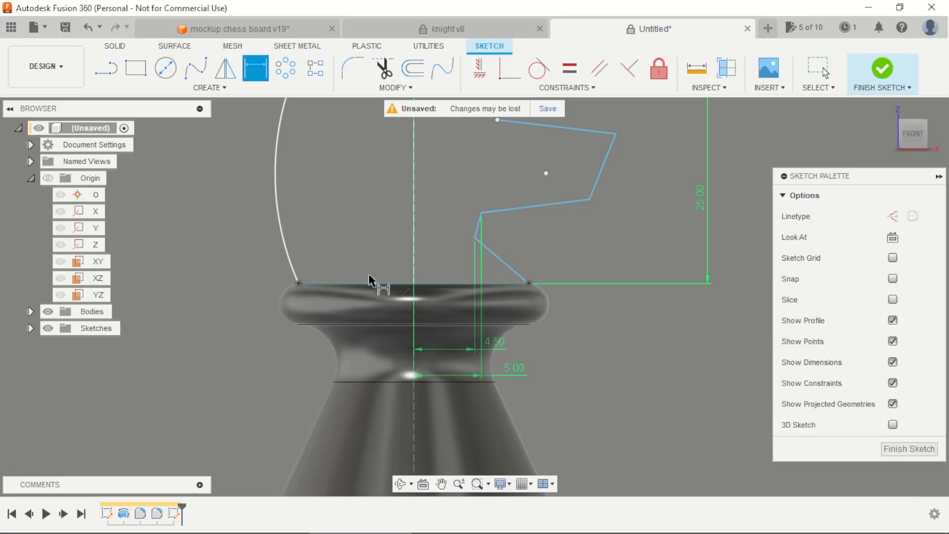
{"action": "left_click", "coordinate": [589, 200]}
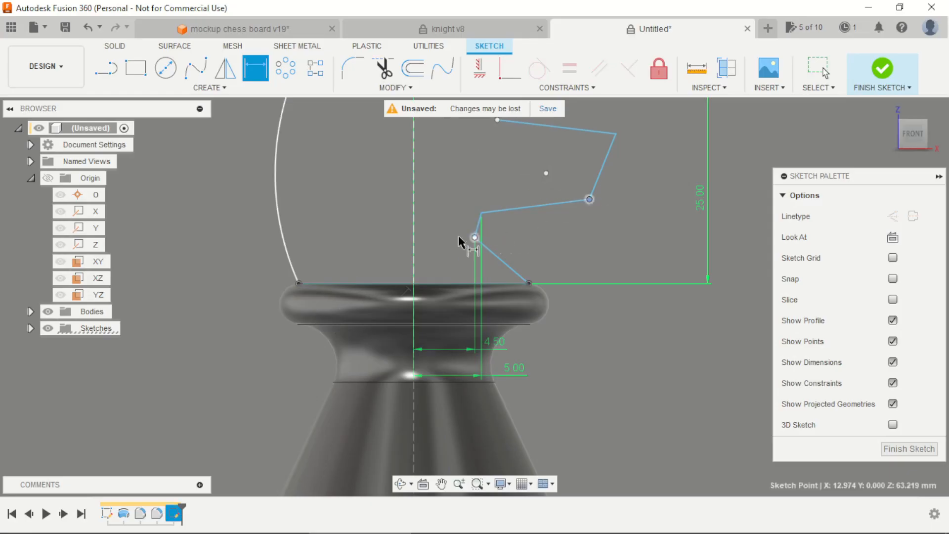
{"action": "left_click", "coordinate": [414, 242]}
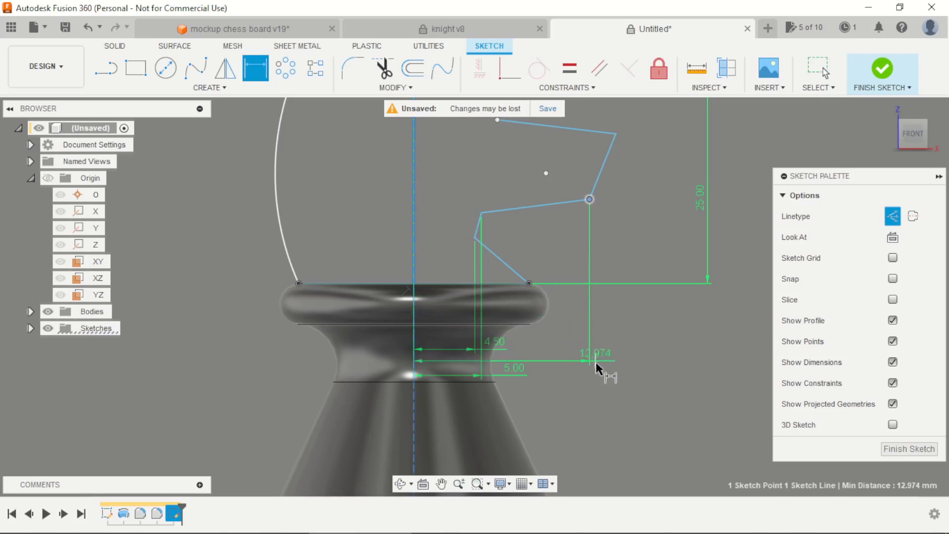
{"action": "left_click", "coordinate": [603, 402]}
{"action": "type", "text": "15."}
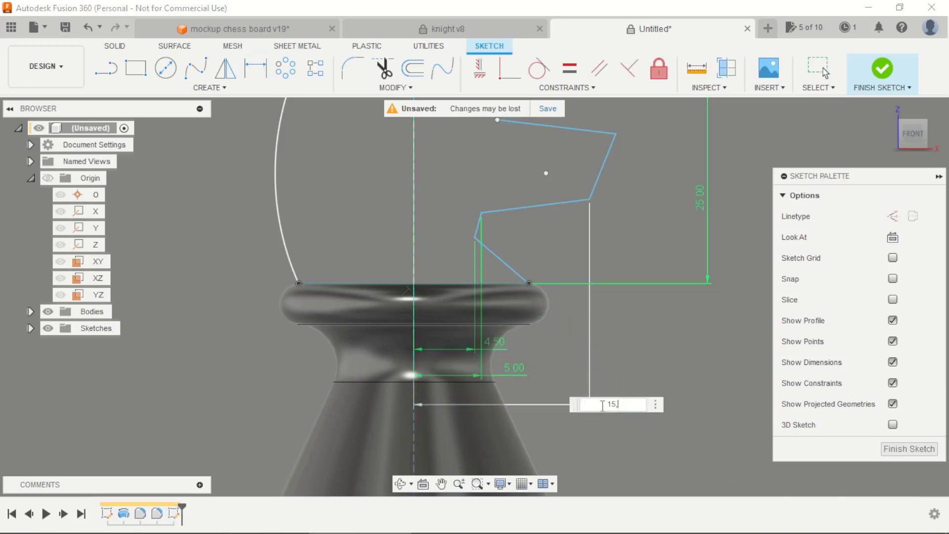
{"action": "type", "text": "5"}
{"action": "key", "text": "Return"}
Consult detail A in knight.pdf and dimension the muzzle's upper front corner 17 mm from the construction axis.
{"action": "key", "text": "alt+Tab"}
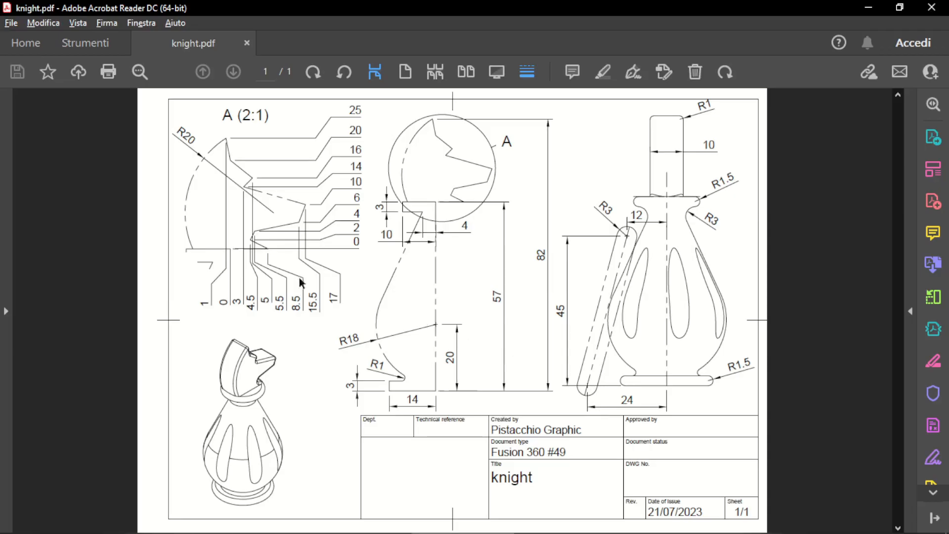
{"action": "key", "text": "alt+Tab"}
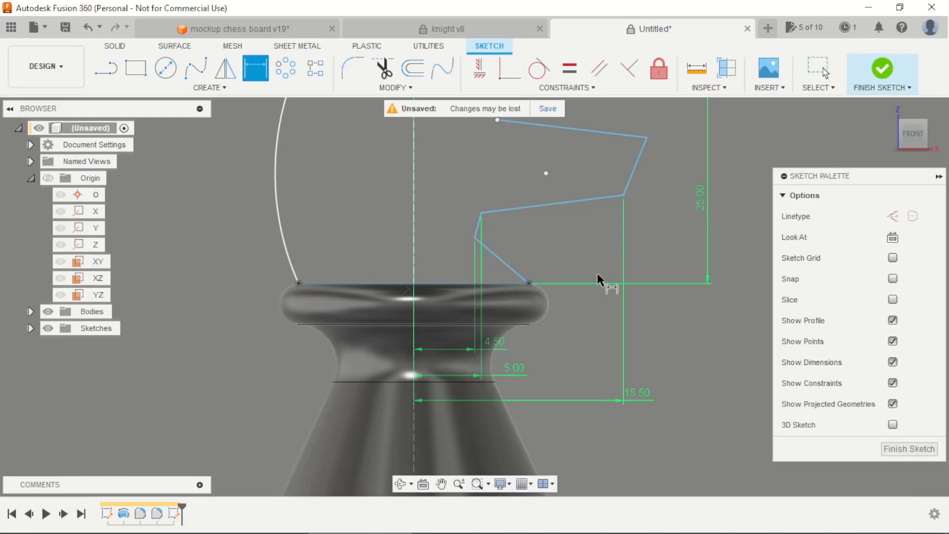
{"action": "left_click", "coordinate": [646, 137]}
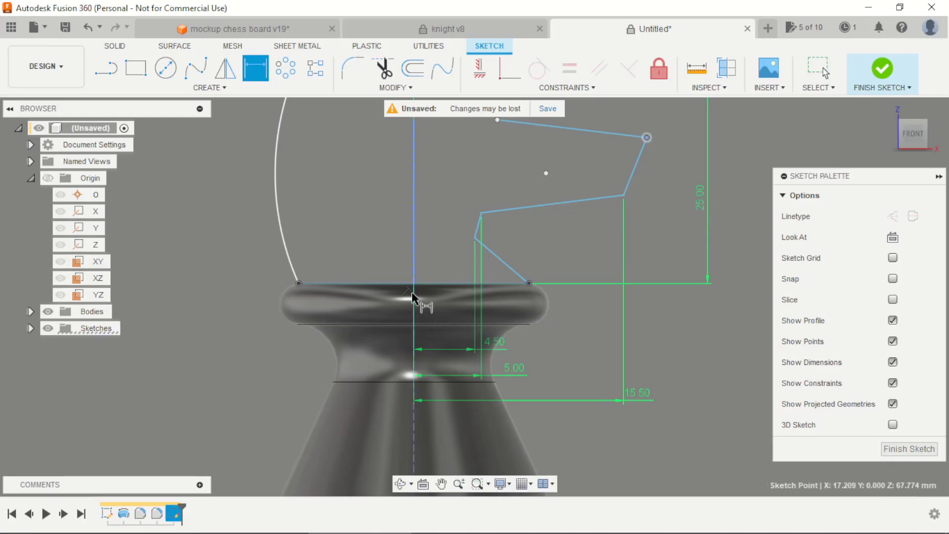
{"action": "left_click", "coordinate": [414, 249]}
{"action": "scroll", "coordinate": [475, 297], "scroll_direction": "down", "scroll_amount": 2}
{"action": "left_click", "coordinate": [596, 378]}
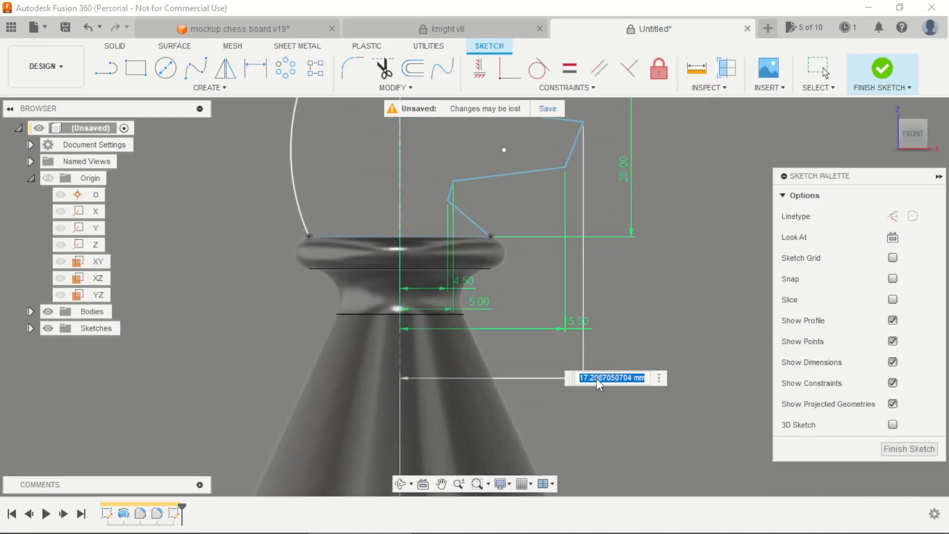
{"action": "type", "text": "17"}
{"action": "key", "text": "Return"}
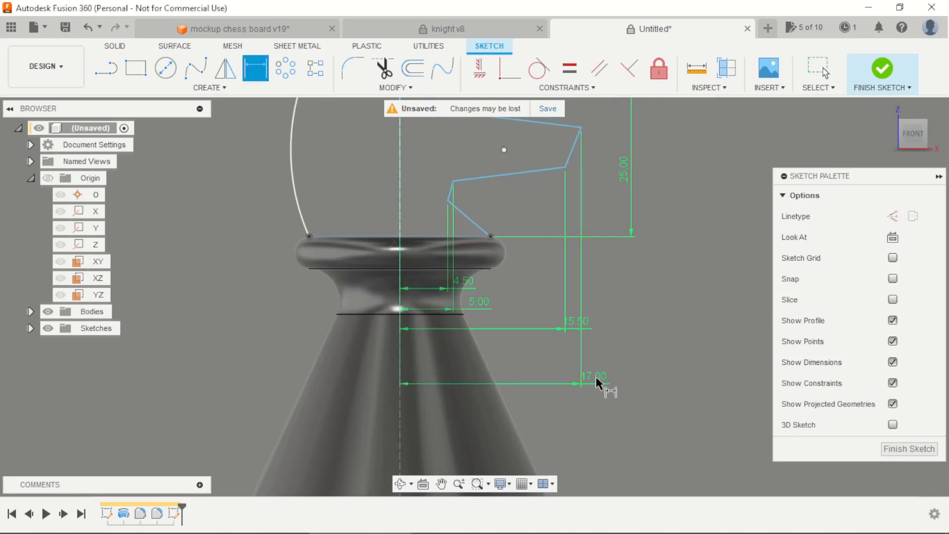
Check the heights in knight.pdf's detail A and dimension the throat's innermost corner 2 mm above the collar's top line.
{"action": "scroll", "coordinate": [585, 292], "scroll_direction": "down", "scroll_amount": 3}
{"action": "scroll", "coordinate": [435, 311], "scroll_direction": "up", "scroll_amount": 2}
{"action": "scroll", "coordinate": [433, 311], "scroll_direction": "down", "scroll_amount": 2}
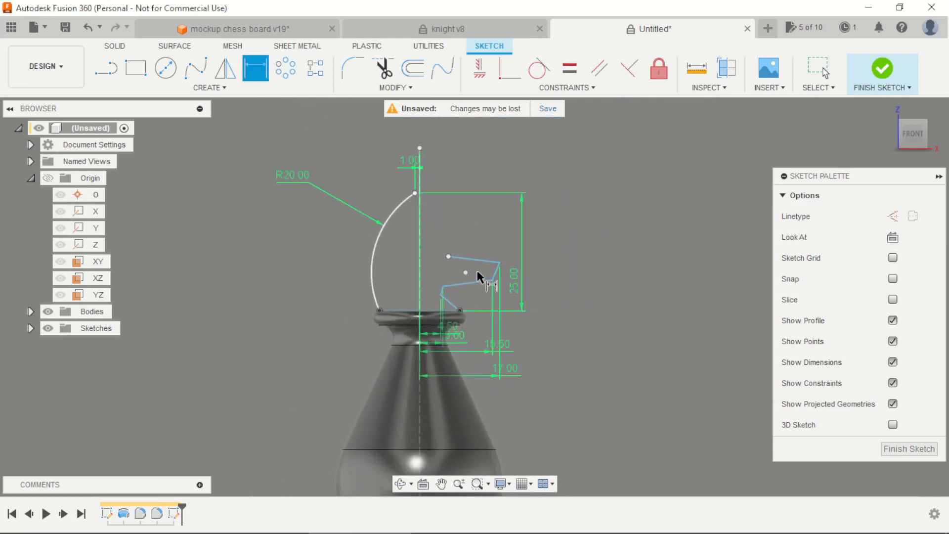
{"action": "scroll", "coordinate": [476, 268], "scroll_direction": "up", "scroll_amount": 3}
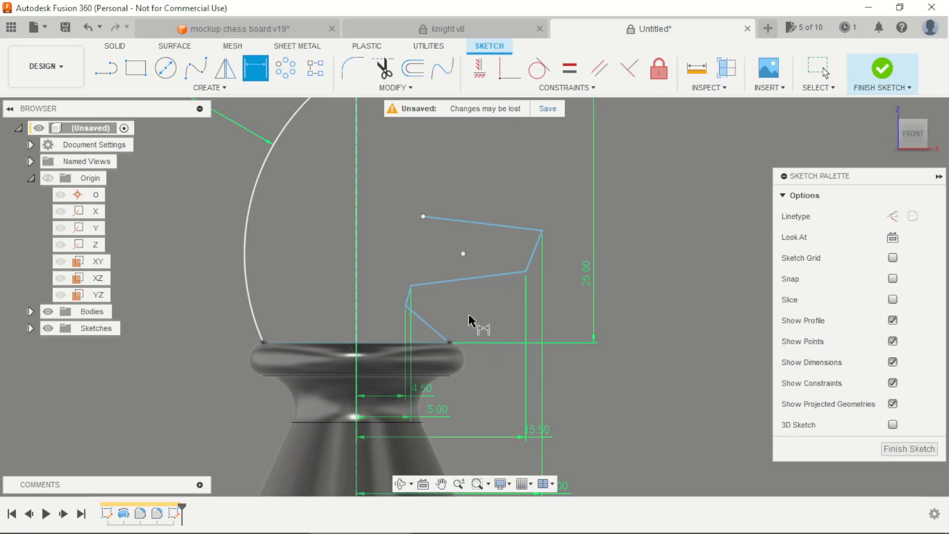
{"action": "key", "text": "alt+Tab"}
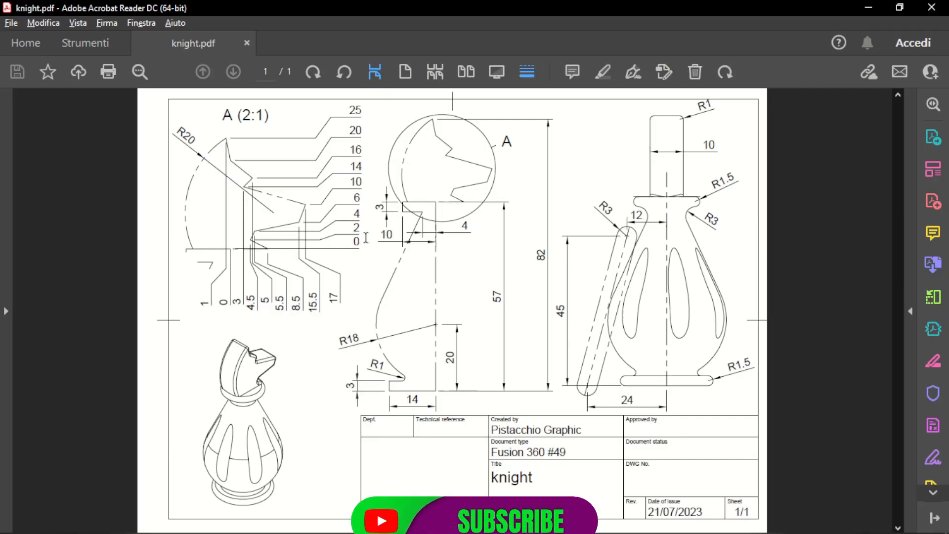
{"action": "key", "text": "alt+Tab"}
{"action": "scroll", "coordinate": [410, 299], "scroll_direction": "up", "scroll_amount": 1}
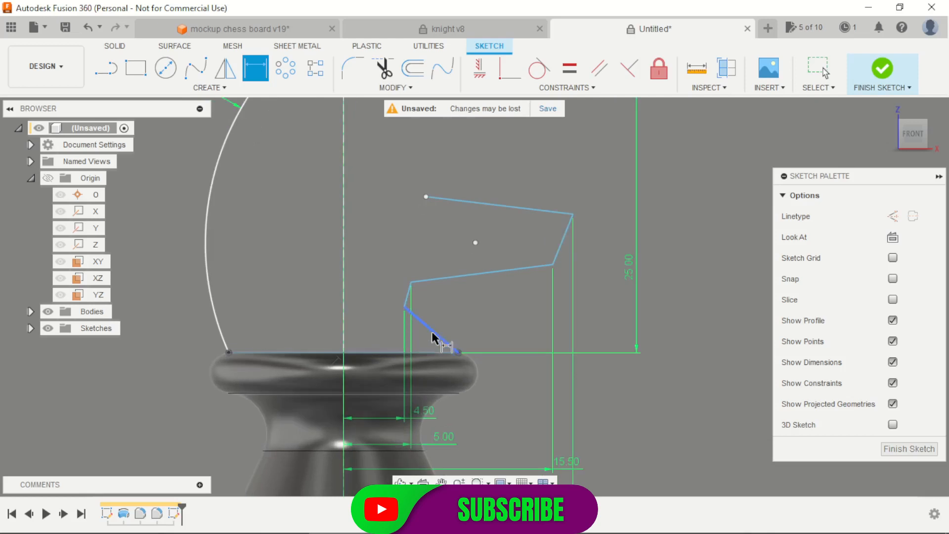
{"action": "left_click", "coordinate": [405, 307]}
{"action": "left_click", "coordinate": [394, 352]}
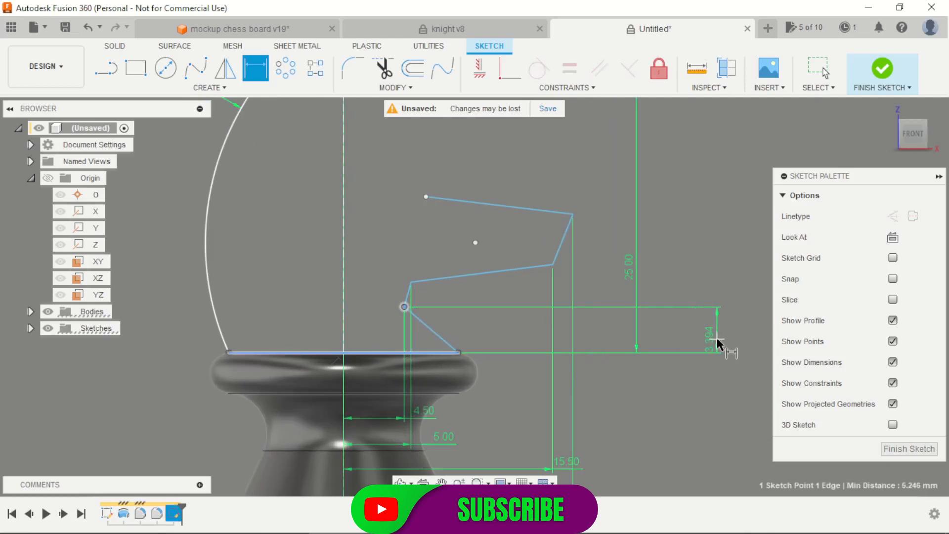
{"action": "left_click", "coordinate": [718, 342]}
{"action": "type", "text": "2"}
{"action": "key", "text": "Return"}
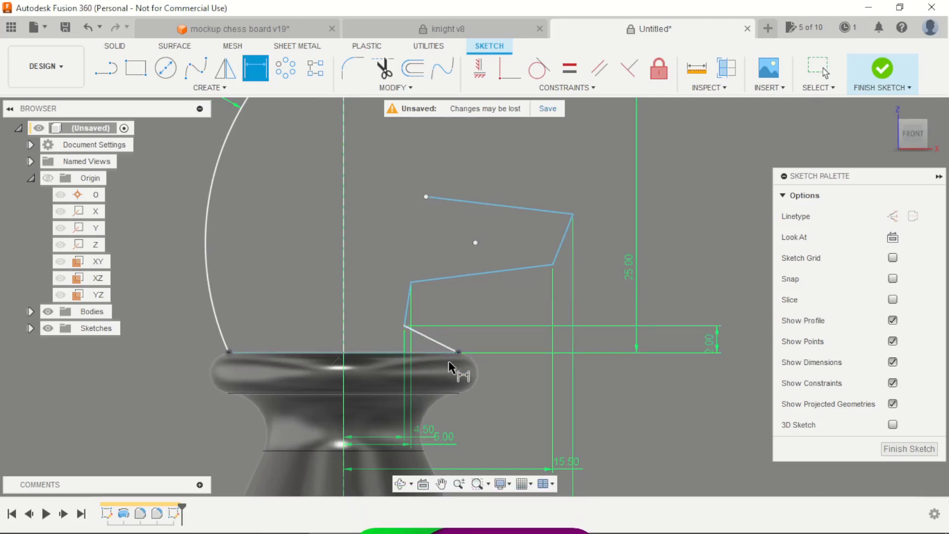
Consult the knight.pdf drawing and dimension the corner where the throat meets the muzzle's underside 4 mm above the collar's top line.
{"action": "key", "text": "alt+Tab"}
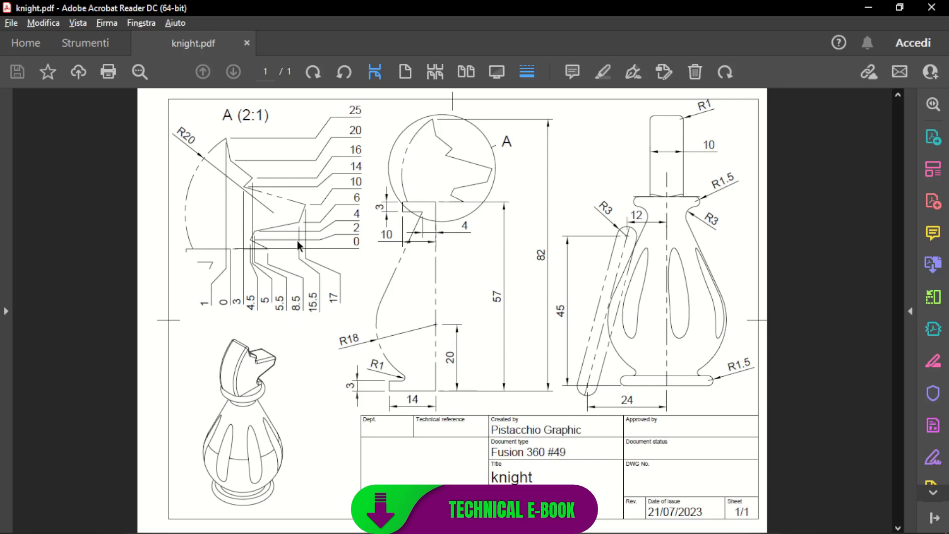
{"action": "key", "text": "alt+Tab"}
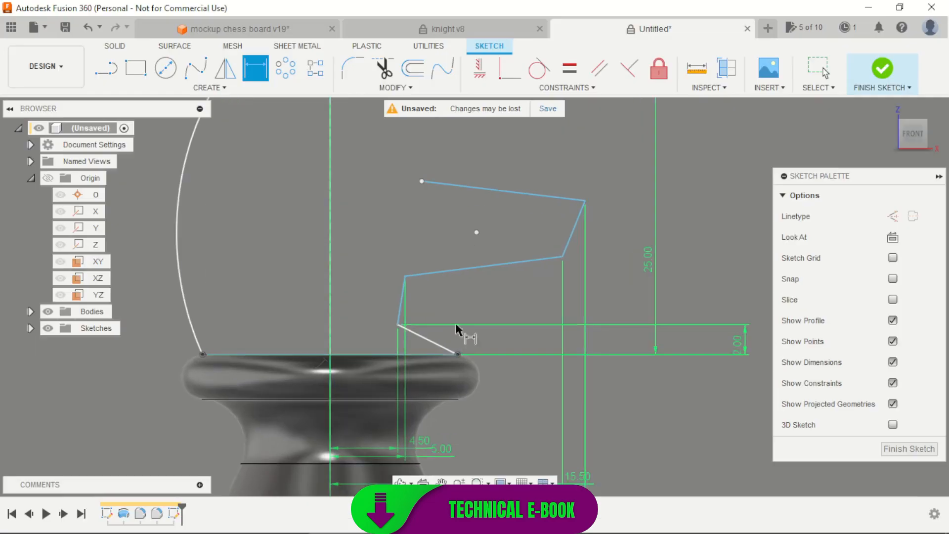
{"action": "left_click", "coordinate": [405, 277]}
{"action": "left_click", "coordinate": [381, 353]}
{"action": "scroll", "coordinate": [311, 341], "scroll_direction": "down", "scroll_amount": 3}
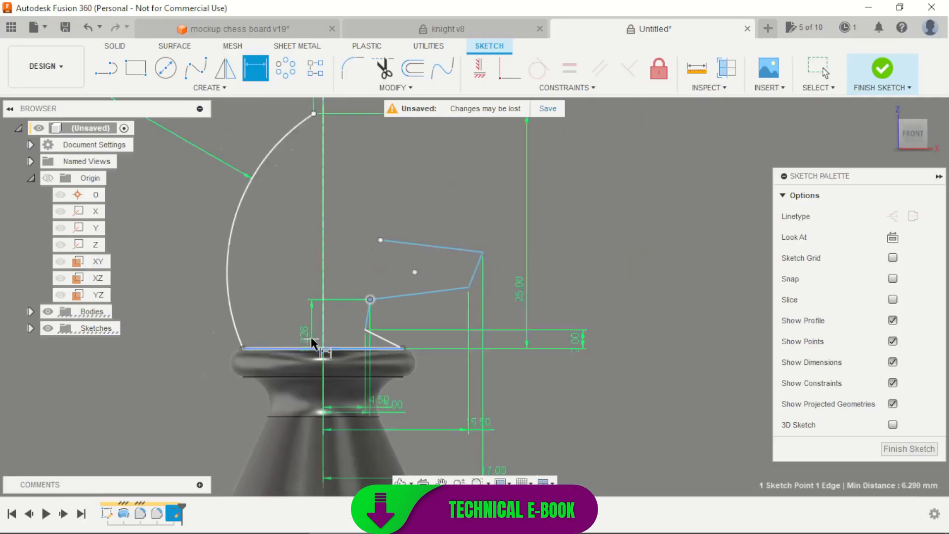
{"action": "left_click", "coordinate": [568, 327]}
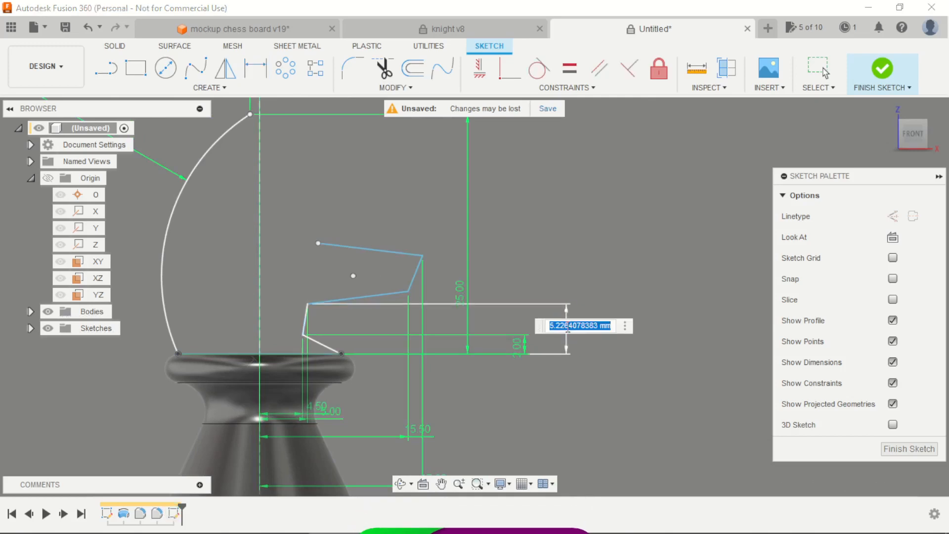
{"action": "type", "text": "4"}
{"action": "key", "text": "Return"}
Check the next height in knight.pdf and dimension the muzzle's lower front corner 6 mm above the collar's top line.
{"action": "key", "text": "alt+Tab"}
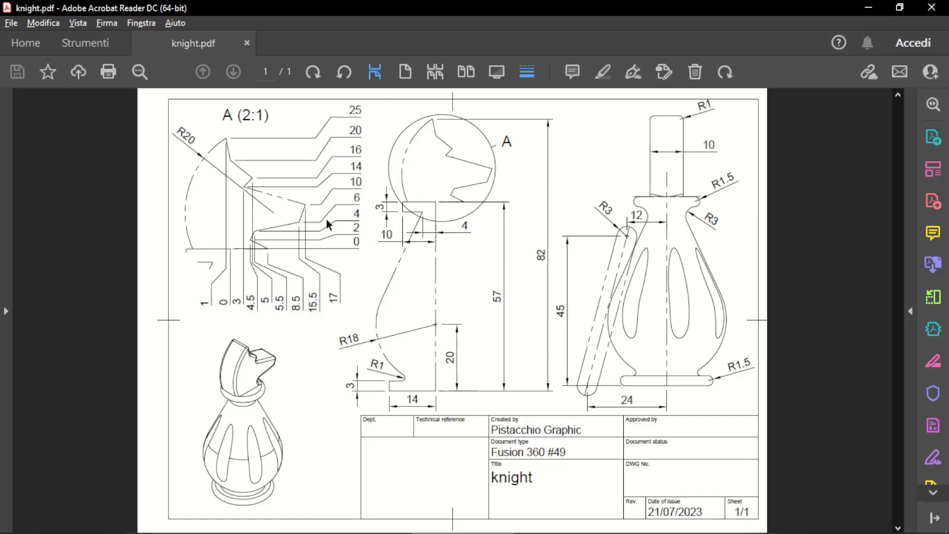
{"action": "key", "text": "alt+Tab"}
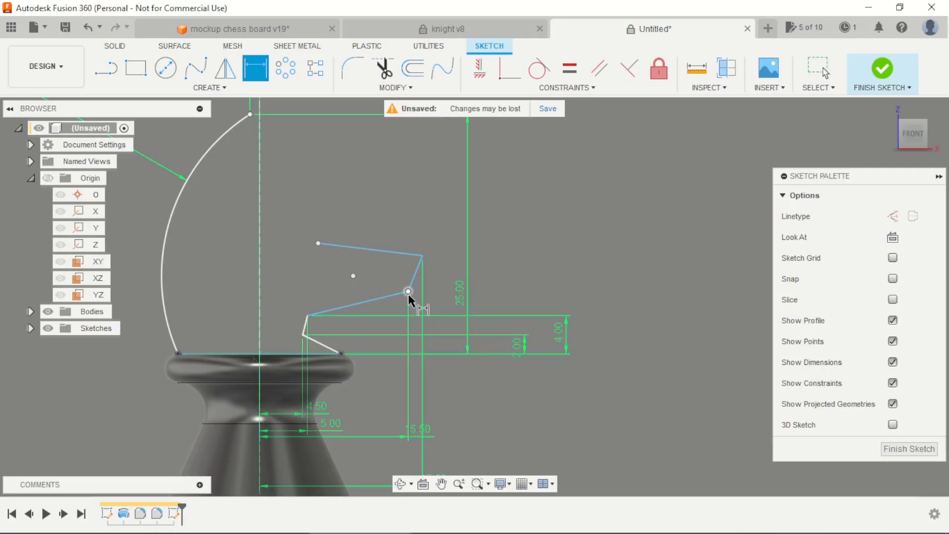
{"action": "left_click", "coordinate": [408, 291]}
{"action": "left_click", "coordinate": [319, 354]}
{"action": "left_click", "coordinate": [612, 328]}
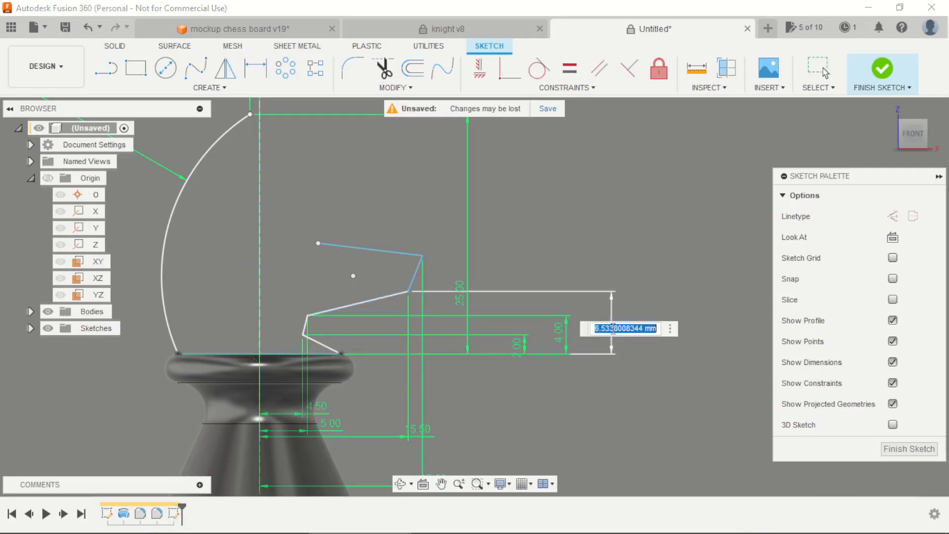
{"action": "type", "text": "6"}
{"action": "key", "text": "Return"}
Consult knight.pdf's detail A and dimension the muzzle's upper front corner 10 mm above the collar's top line.
{"action": "key", "text": "alt+Tab"}
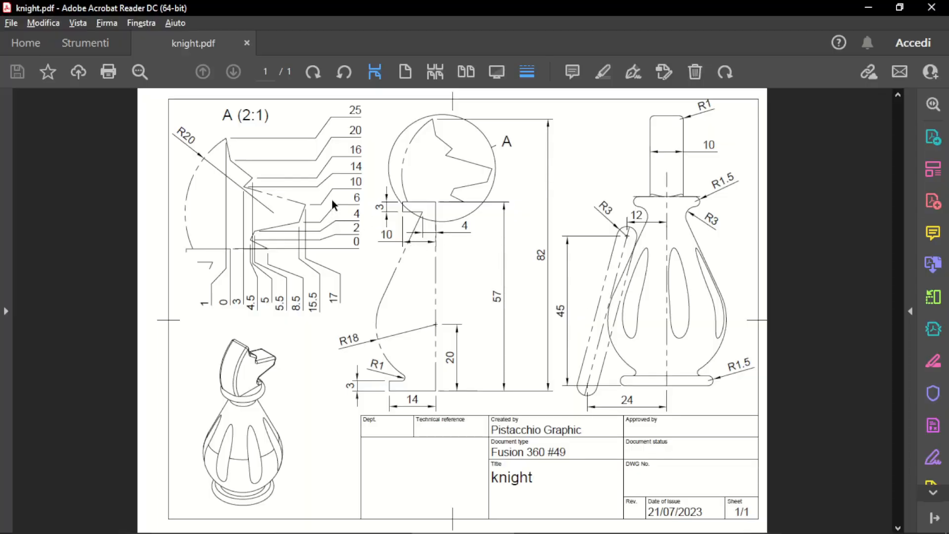
{"action": "key", "text": "alt+Tab"}
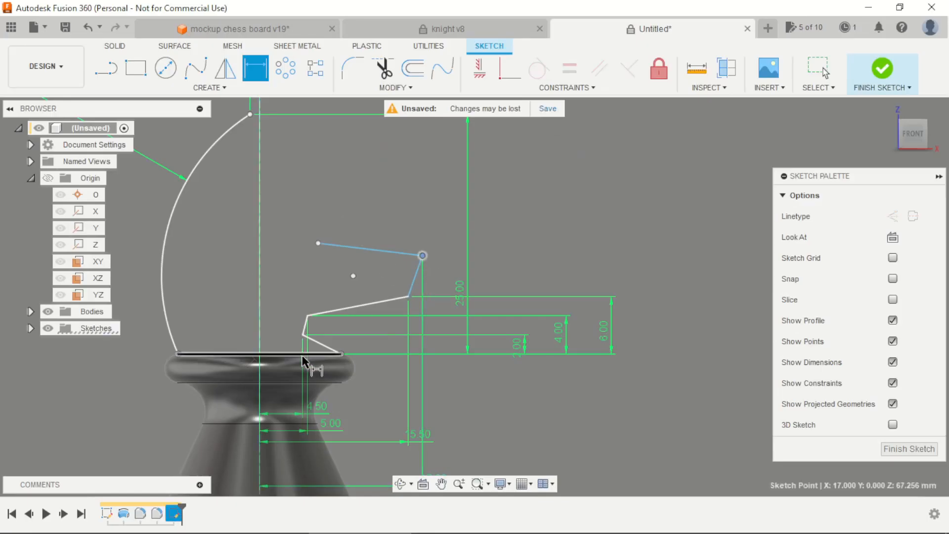
{"action": "left_click", "coordinate": [299, 354]}
{"action": "left_click", "coordinate": [652, 329]}
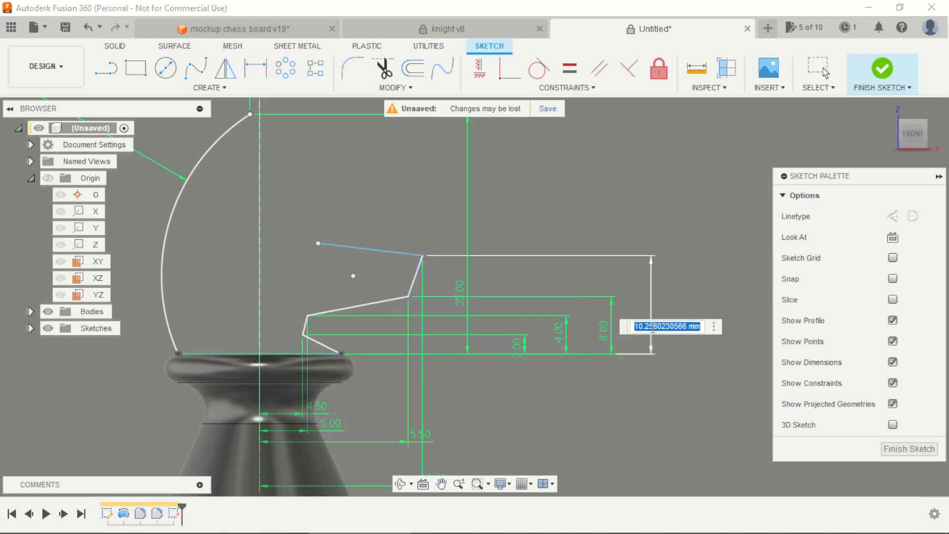
{"action": "type", "text": "8"}
{"action": "key", "text": "Return"}
Following knight.pdf, close the head profile with three connected lines from the muzzle's open upper end to the back arc's top end, the last about 9.6 mm long.
{"action": "key", "text": "alt+Tab"}
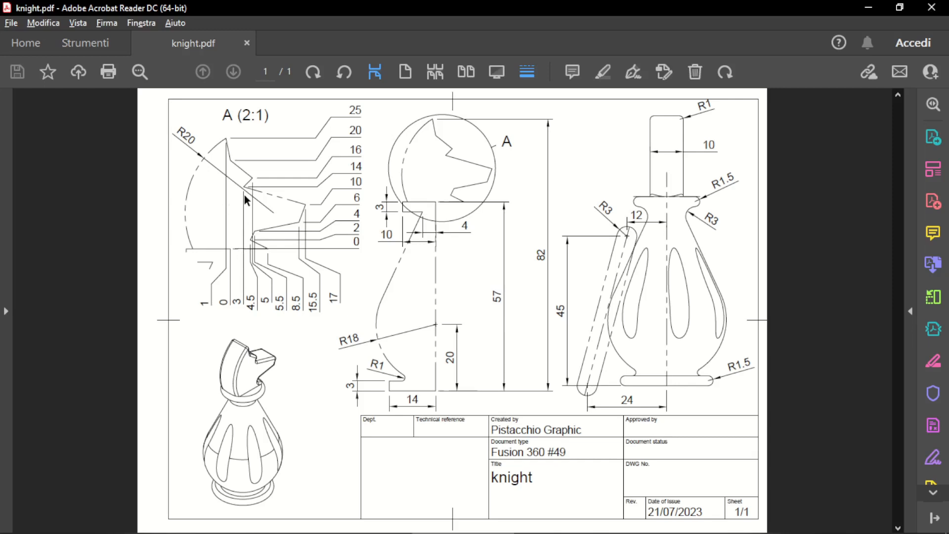
{"action": "key", "text": "alt+Tab"}
{"action": "scroll", "coordinate": [467, 225], "scroll_direction": "down", "scroll_amount": 3}
{"action": "scroll", "coordinate": [342, 225], "scroll_direction": "up", "scroll_amount": 2}
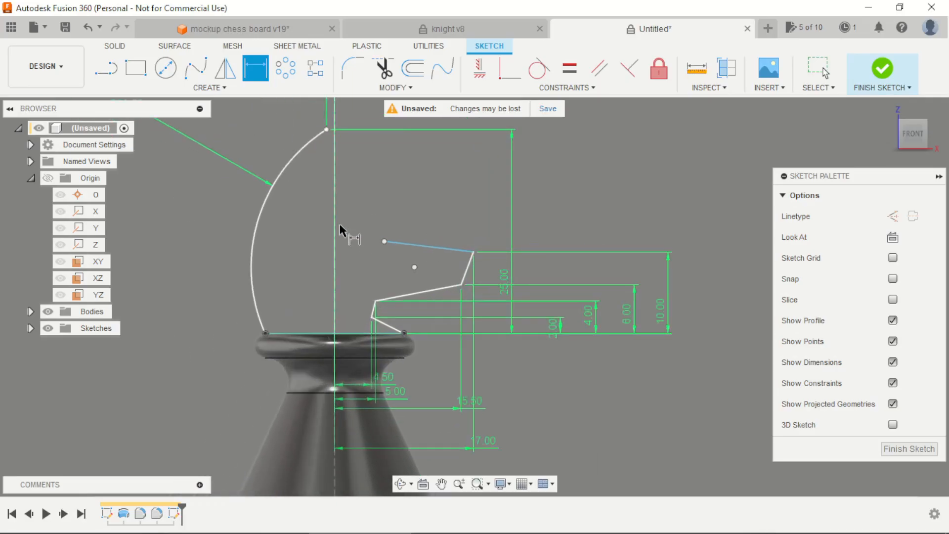
{"action": "key", "text": "alt+Tab"}
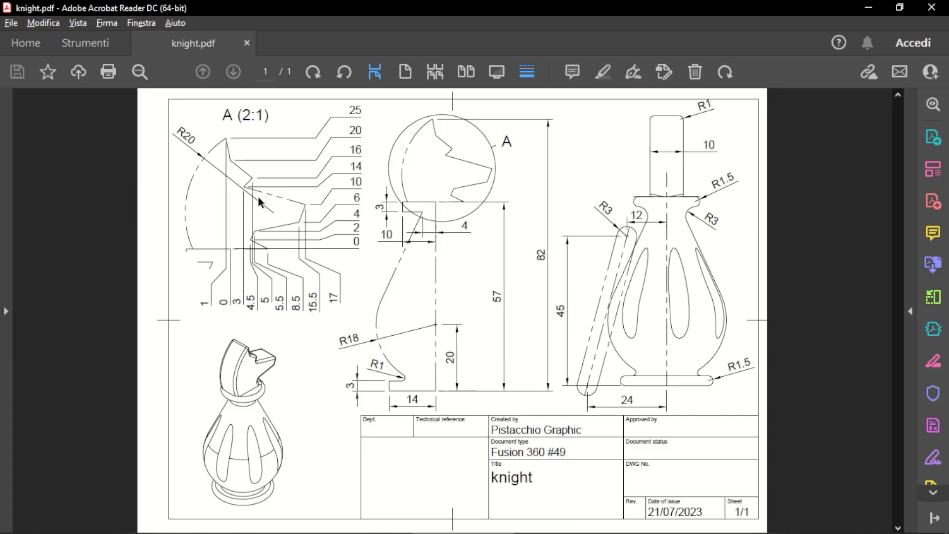
{"action": "key", "text": "alt+Tab"}
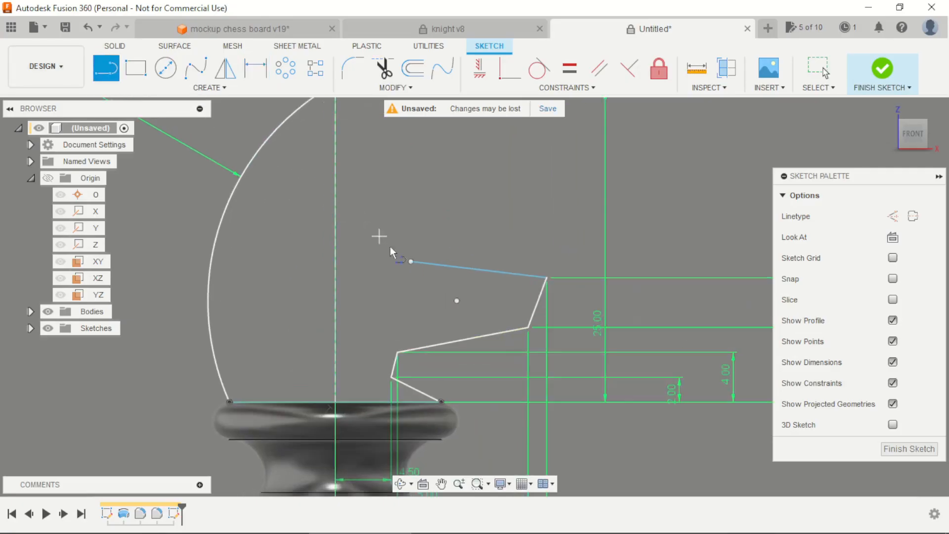
{"action": "left_click", "coordinate": [410, 262]}
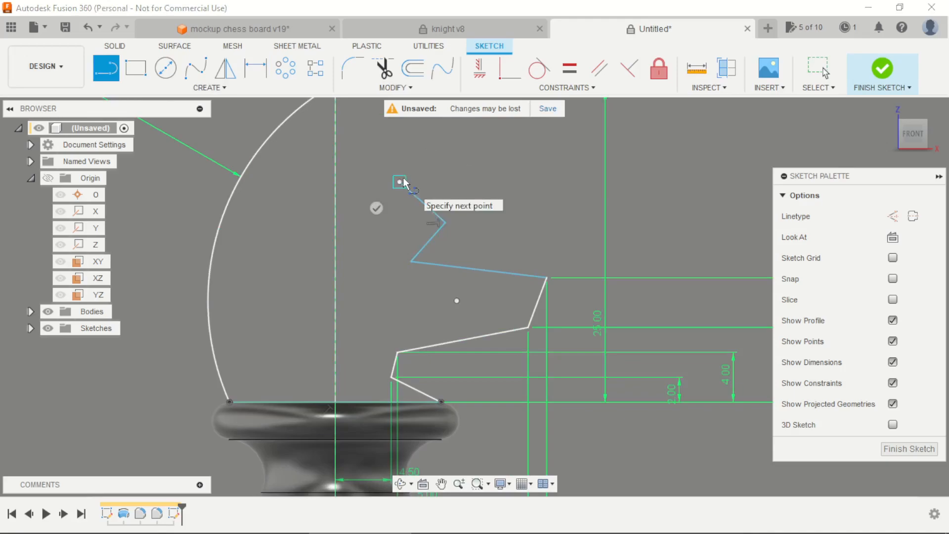
{"action": "key", "text": "alt+Tab"}
{"action": "key", "text": "alt+Tab"}
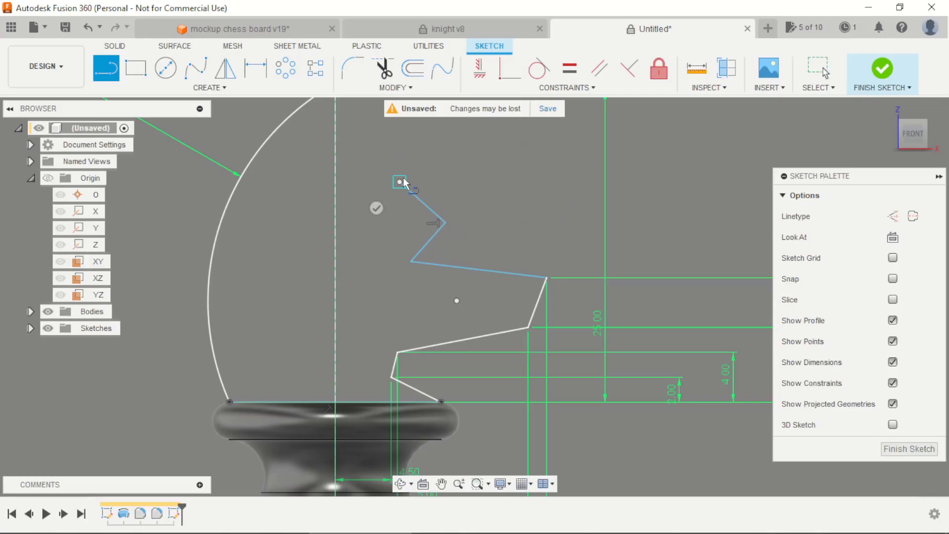
{"action": "scroll", "coordinate": [355, 165], "scroll_direction": "up", "scroll_amount": 3}
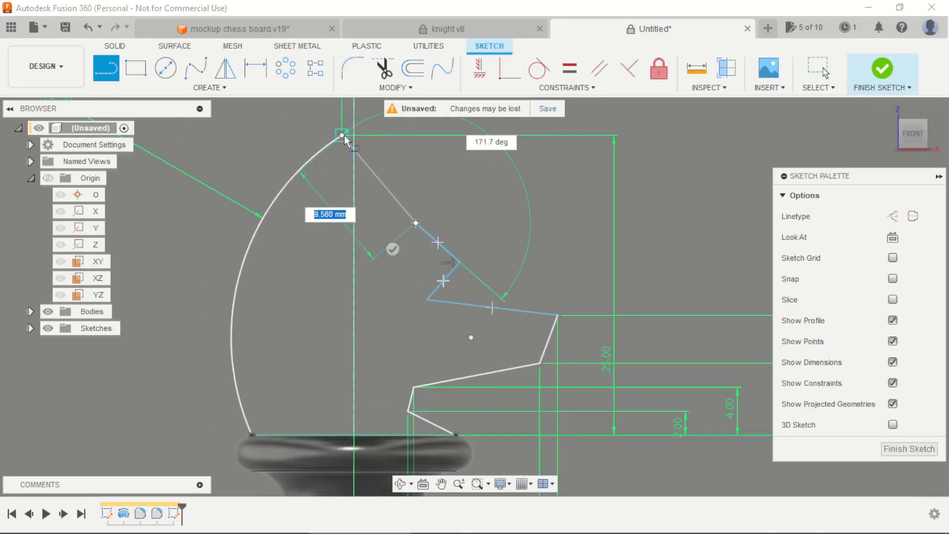
{"action": "left_click", "coordinate": [342, 135]}
{"action": "key", "text": "Escape"}
{"action": "scroll", "coordinate": [471, 198], "scroll_direction": "down", "scroll_amount": 4}
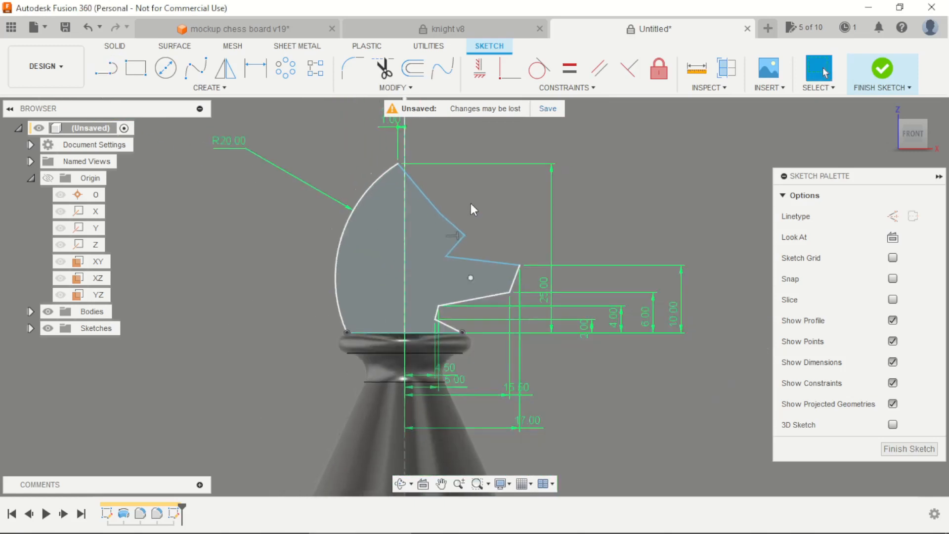
{"action": "scroll", "coordinate": [484, 220], "scroll_direction": "up", "scroll_amount": 1}
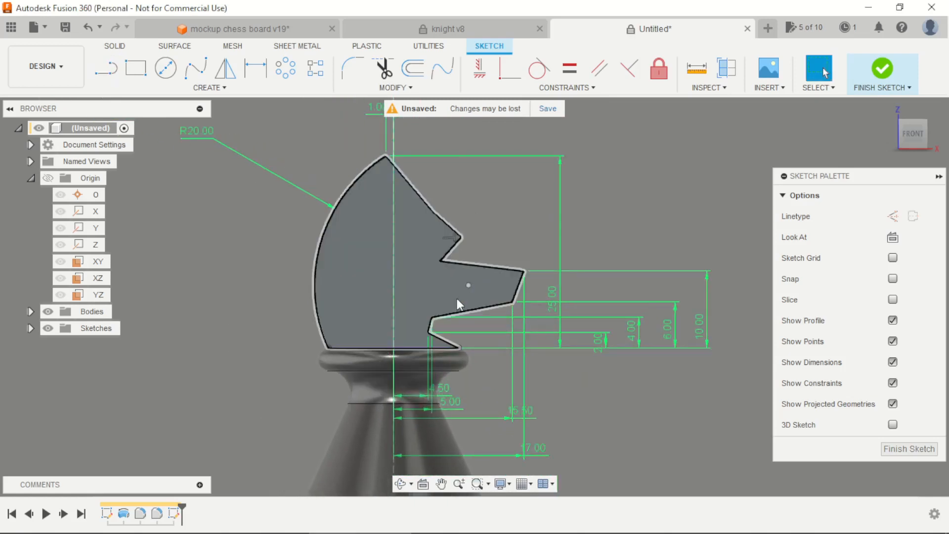
Check knight.pdf and dimension the notch corner above the muzzle 3 mm from the vertical centre axis.
{"action": "scroll", "coordinate": [431, 289], "scroll_direction": "up", "scroll_amount": 2}
{"action": "key", "text": "alt+Tab"}
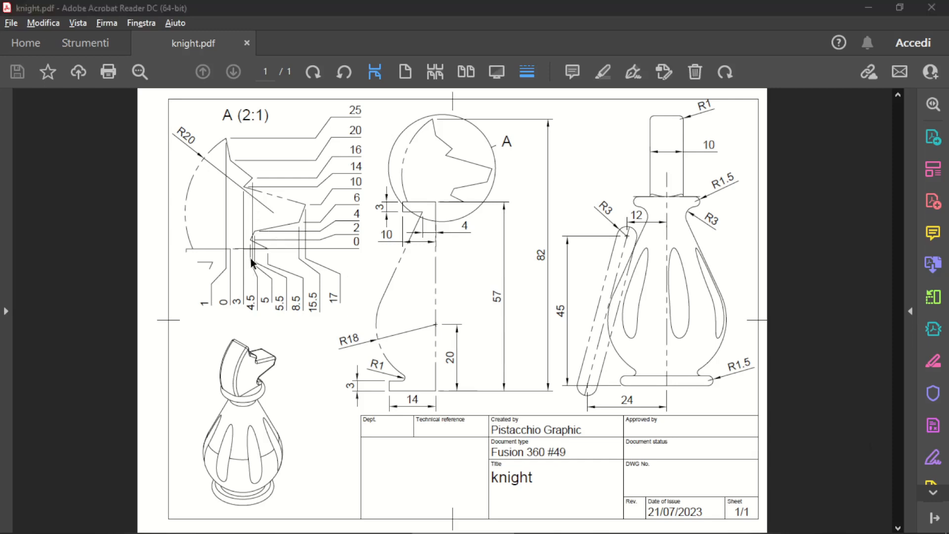
{"action": "key", "text": "alt+Tab"}
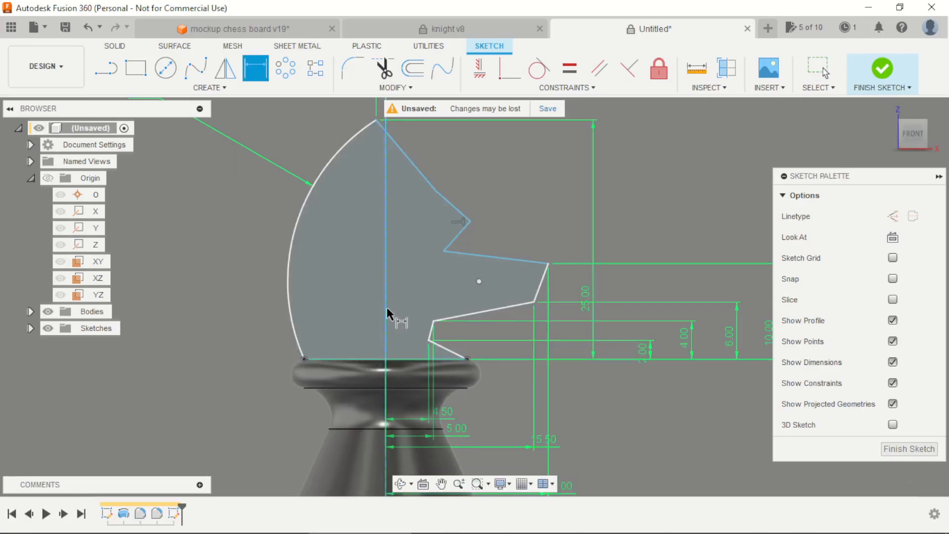
{"action": "left_click", "coordinate": [387, 313]}
{"action": "left_click", "coordinate": [444, 251]}
{"action": "scroll", "coordinate": [440, 291], "scroll_direction": "down", "scroll_amount": 3}
{"action": "scroll", "coordinate": [446, 416], "scroll_direction": "up", "scroll_amount": 2}
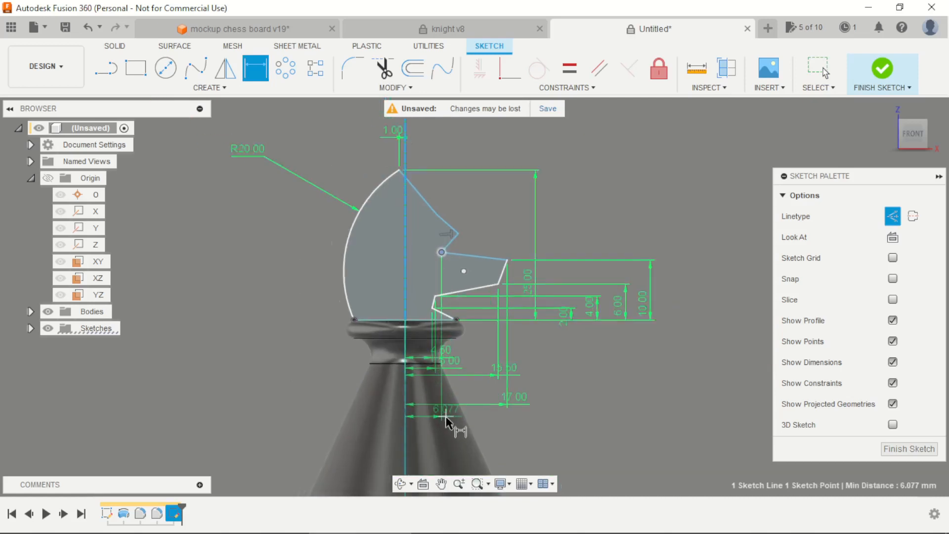
{"action": "left_click", "coordinate": [451, 430]}
{"action": "type", "text": "3"}
{"action": "key", "text": "Return"}
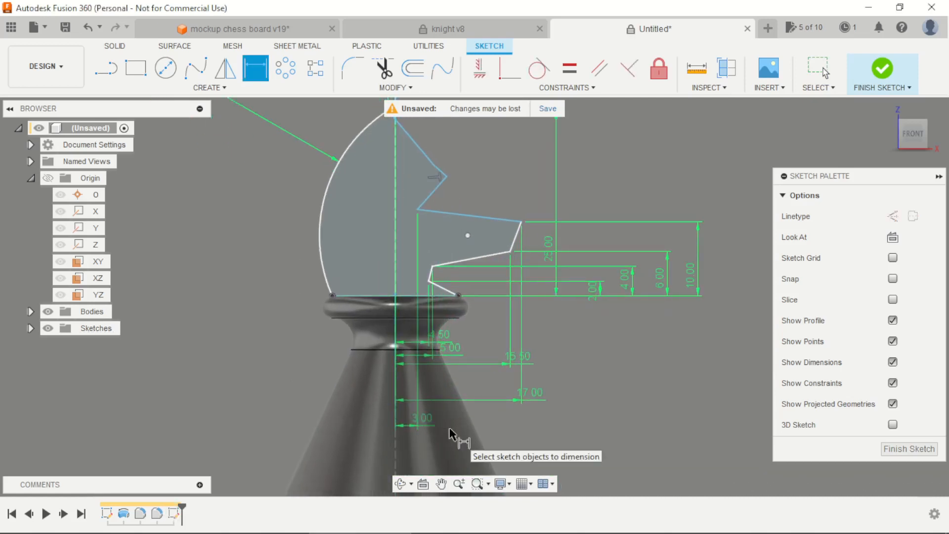
Consult knight.pdf for the height and dimension the notch corner above the muzzle 14 mm above the collar's top line.
{"action": "scroll", "coordinate": [499, 366], "scroll_direction": "down", "scroll_amount": 1}
{"action": "key", "text": "alt+Tab"}
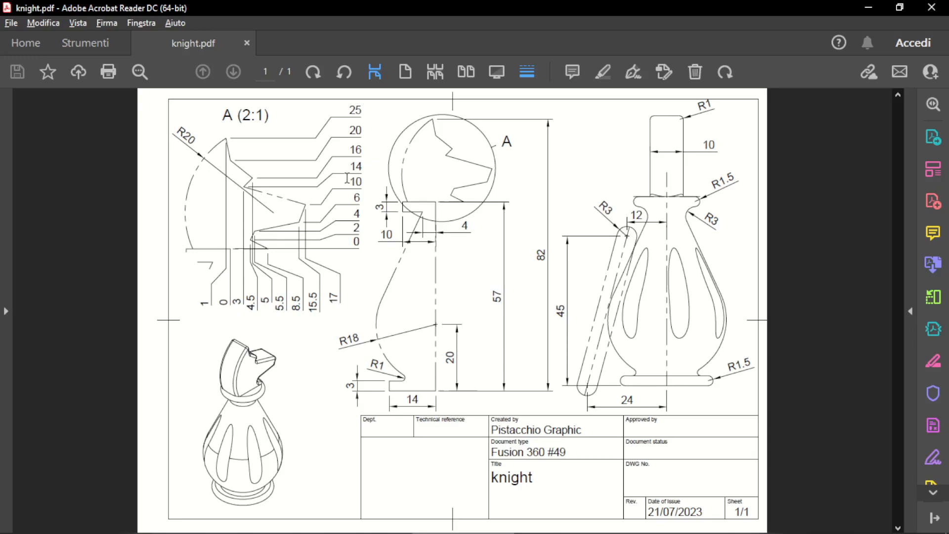
{"action": "key", "text": "alt+Tab"}
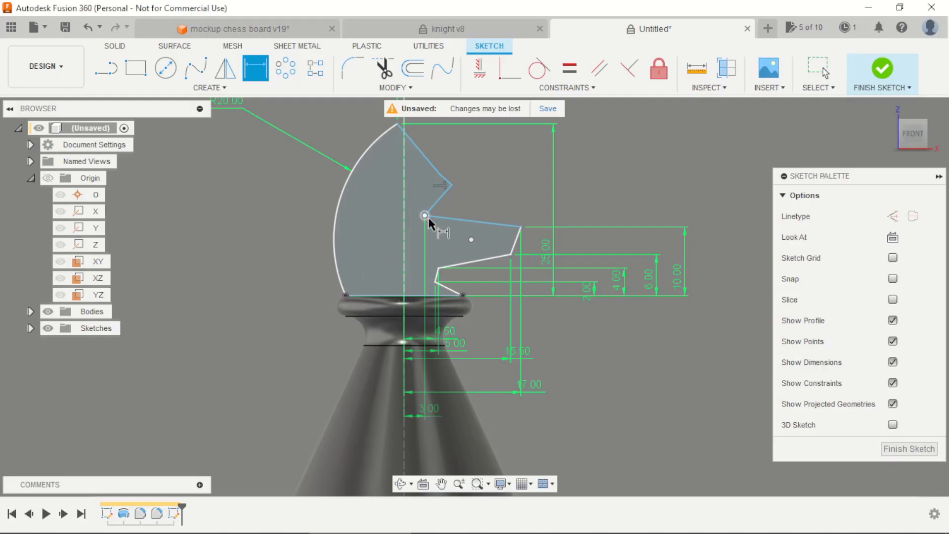
{"action": "left_click", "coordinate": [426, 216]}
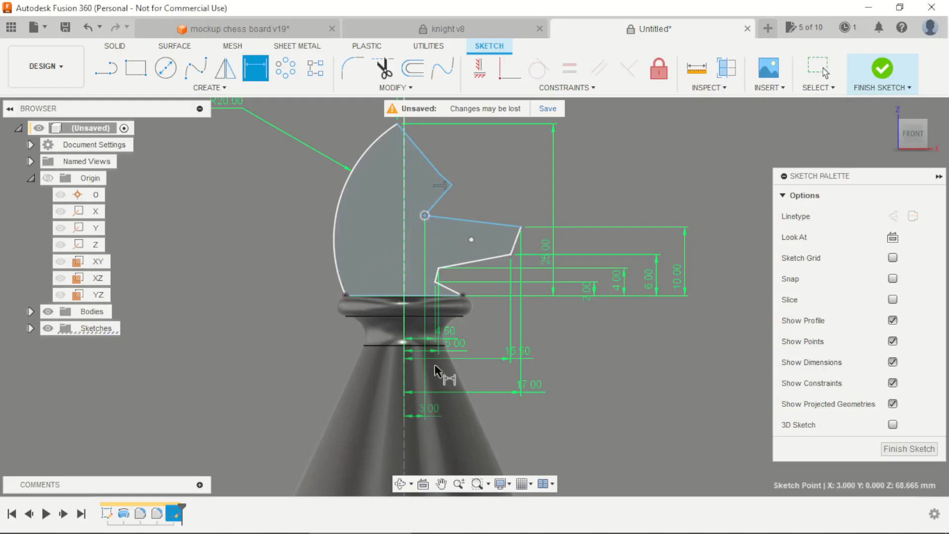
{"action": "left_click", "coordinate": [413, 296]}
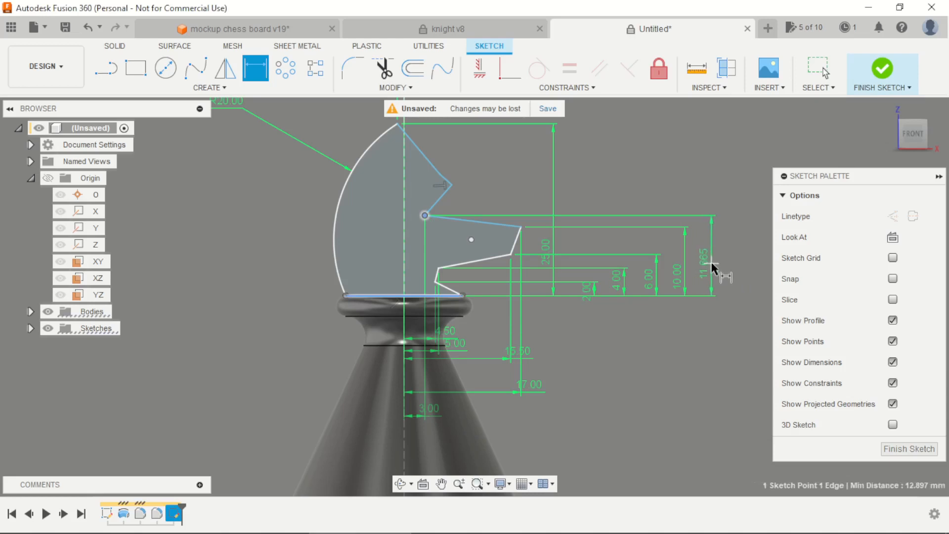
{"action": "left_click", "coordinate": [711, 260]}
{"action": "type", "text": "14"}
{"action": "key", "text": "Return"}
{"action": "scroll", "coordinate": [716, 269], "scroll_direction": "down", "scroll_amount": 3}
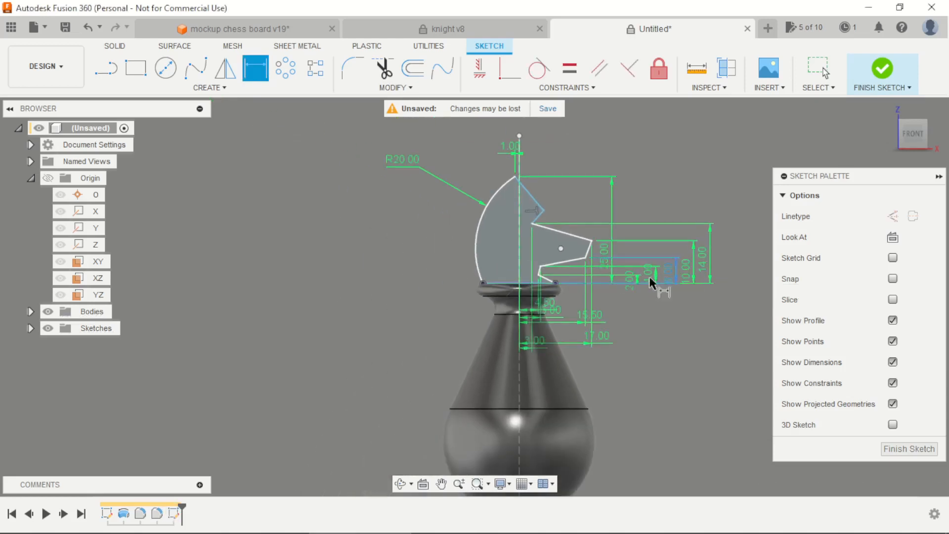
Move the upper forehead corner up close to the centre axis and the protruding brow corner outward and up to approximate the drawing.
{"action": "scroll", "coordinate": [564, 207], "scroll_direction": "up", "scroll_amount": 5}
{"action": "key", "text": "Escape"}
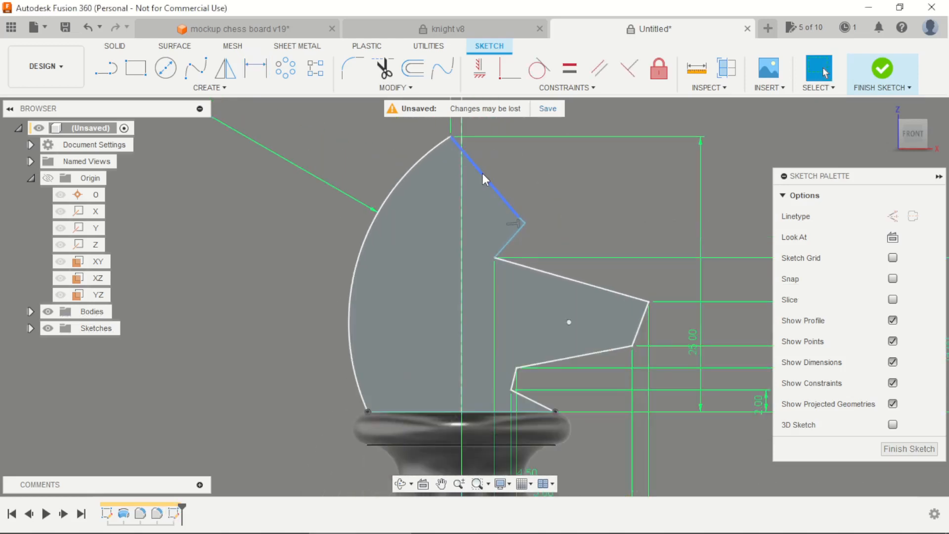
{"action": "scroll", "coordinate": [482, 173], "scroll_direction": "up", "scroll_amount": 4}
{"action": "key", "text": "Escape"}
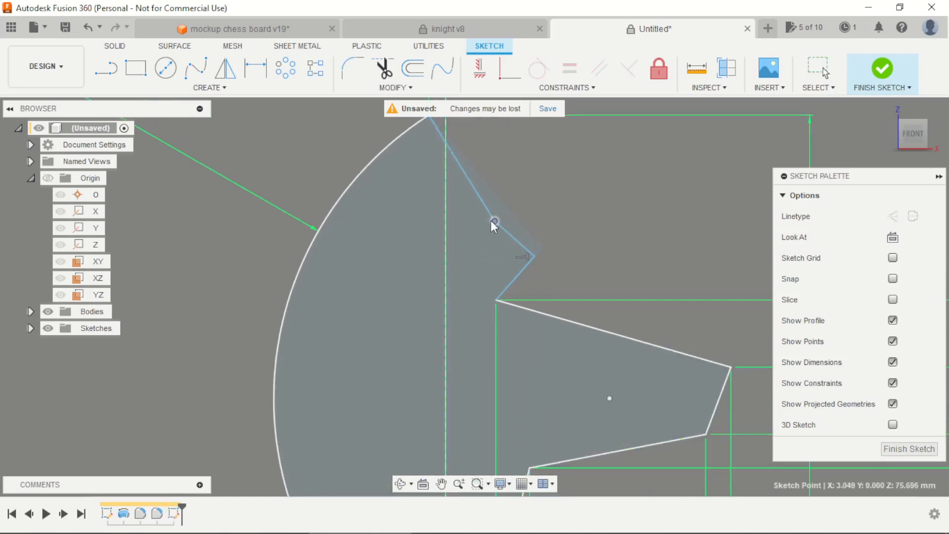
{"action": "left_click_drag", "start_coordinate": [494, 221], "coordinate": [471, 210]}
{"action": "mouse_move", "coordinate": [533, 258]}
{"action": "left_mouse_down"}
{"action": "mouse_move", "coordinate": [549, 242]}
{"action": "mouse_move", "coordinate": [547, 251]}
{"action": "mouse_move", "coordinate": [550, 225]}
{"action": "left_mouse_up"}
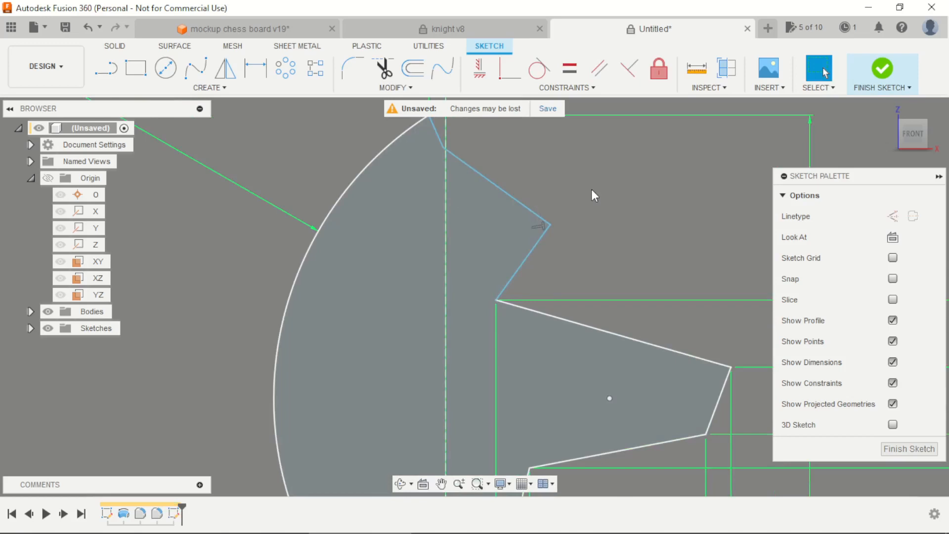
Recheck knight.pdf and set the distance from the centre axis to the corner where throat meets muzzle underside to 5.5 mm.
{"action": "key", "text": "alt+Tab"}
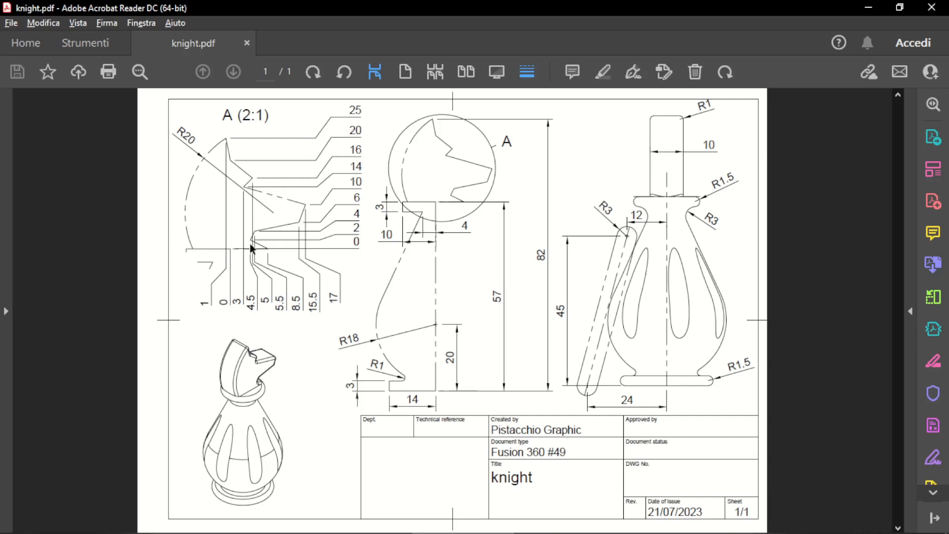
{"action": "key", "text": "alt+Tab"}
{"action": "scroll", "coordinate": [468, 287], "scroll_direction": "down", "scroll_amount": 5}
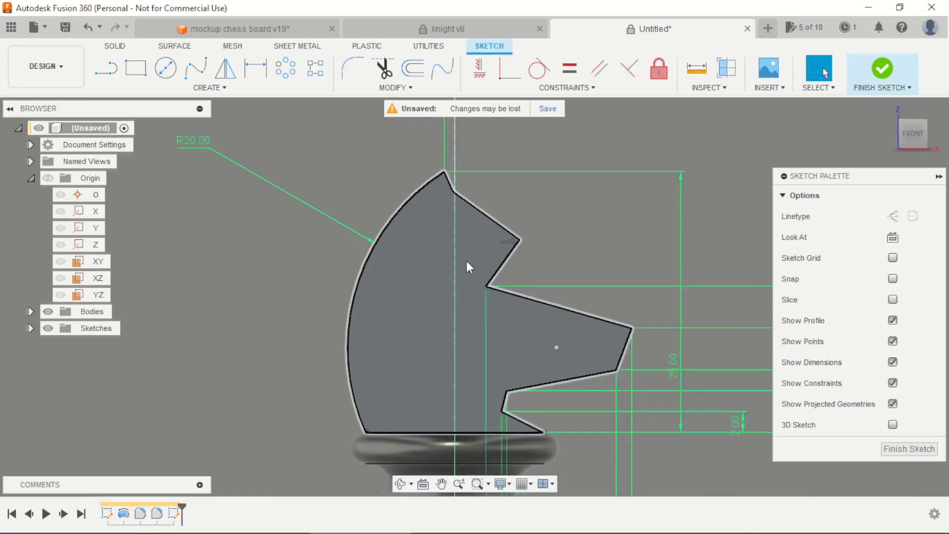
{"action": "scroll", "coordinate": [503, 380], "scroll_direction": "up", "scroll_amount": 4}
{"action": "left_click", "coordinate": [499, 369]}
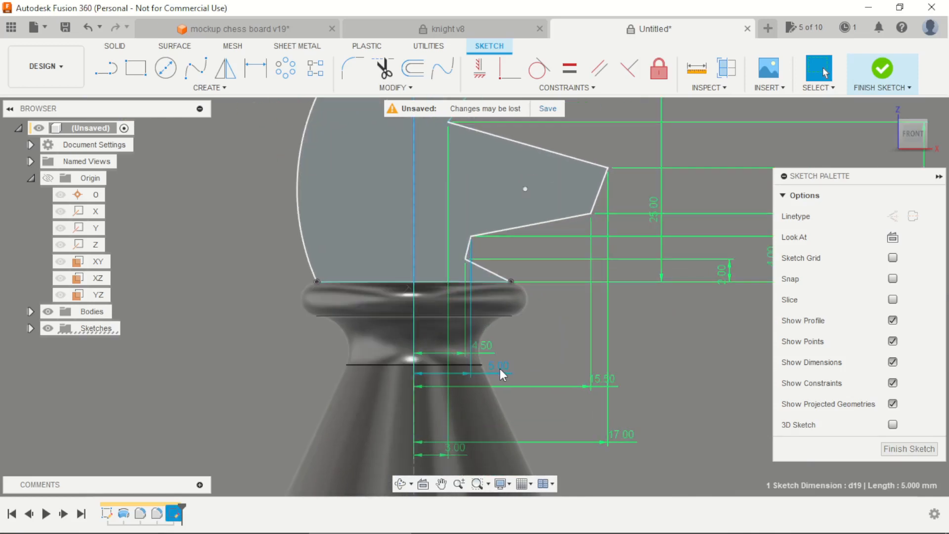
{"action": "scroll", "coordinate": [532, 347], "scroll_direction": "up", "scroll_amount": 2}
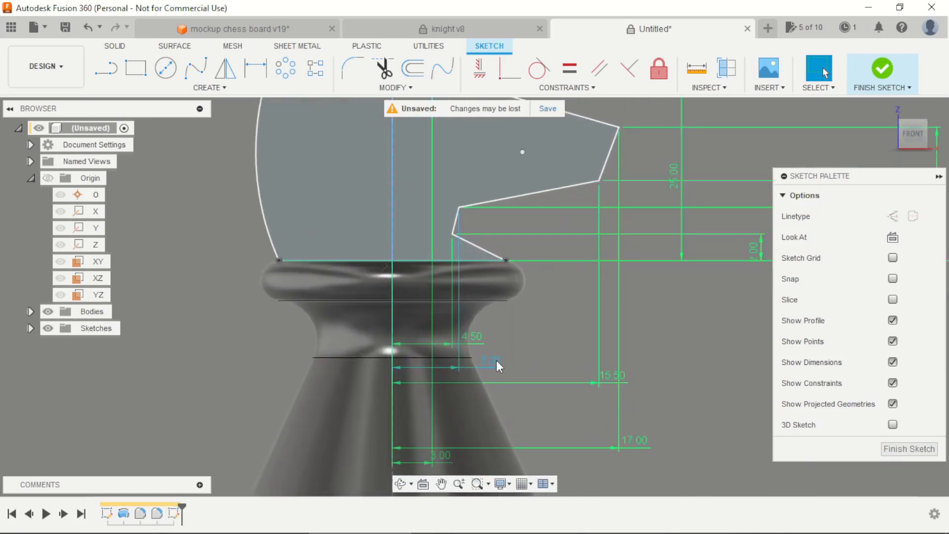
{"action": "double_click", "coordinate": [496, 364]}
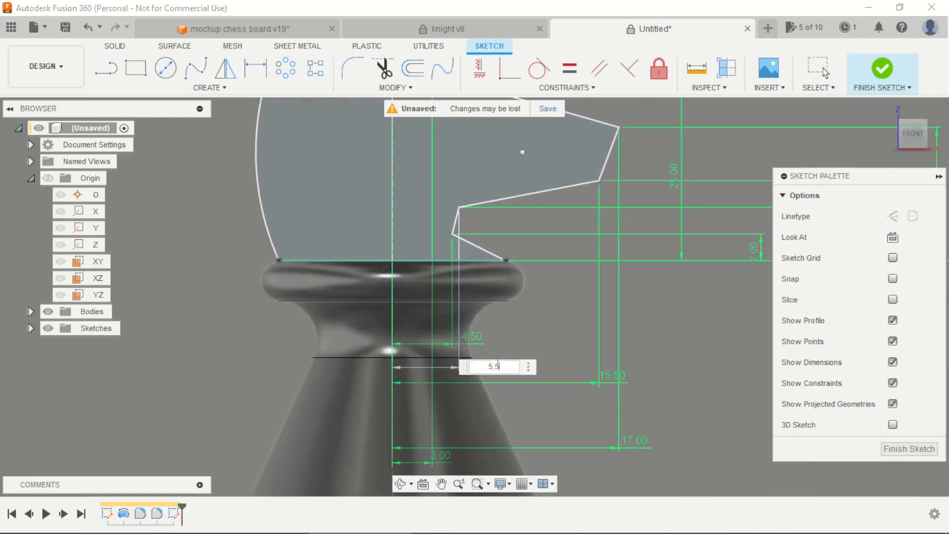
{"action": "type", "text": "5,5"}
{"action": "key", "text": "Return"}
{"action": "scroll", "coordinate": [496, 360], "scroll_direction": "down", "scroll_amount": 3}
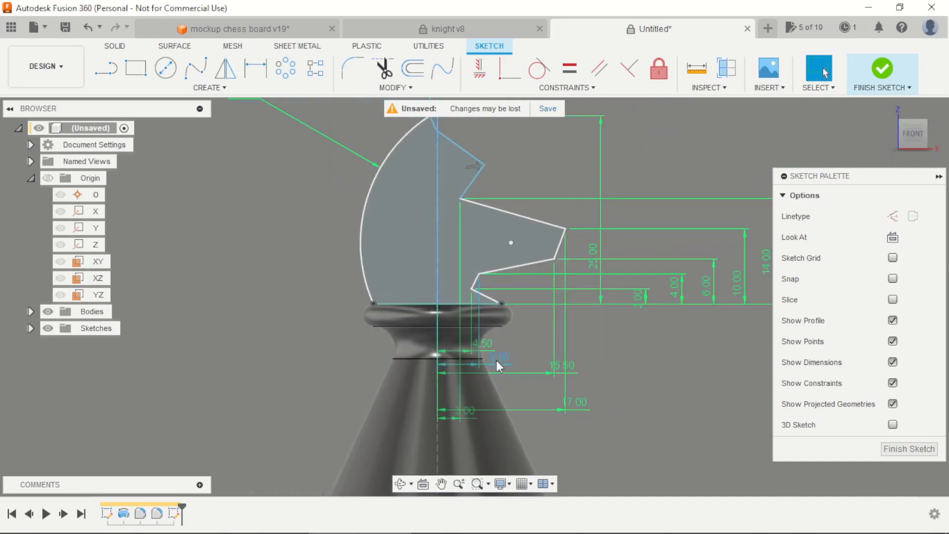
Dimension the protruding brow corner 5 mm from the vertical centre axis.
{"action": "key", "text": "d"}
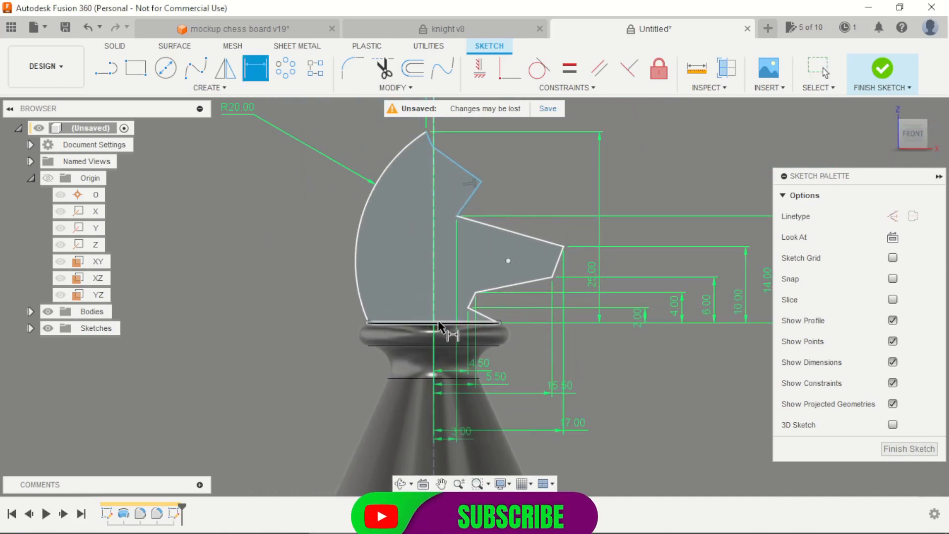
{"action": "left_click", "coordinate": [437, 276]}
{"action": "left_click", "coordinate": [480, 182]}
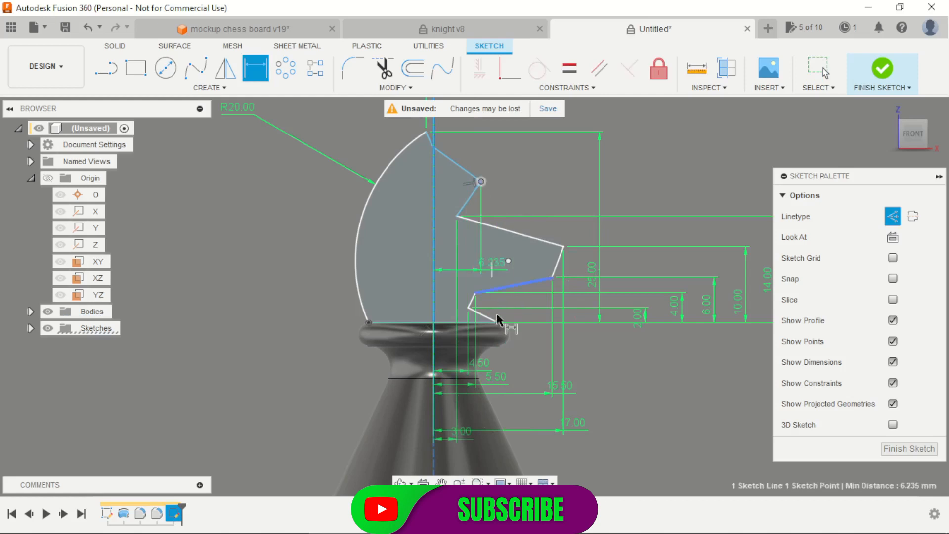
{"action": "left_click", "coordinate": [510, 412]}
{"action": "type", "text": "5"}
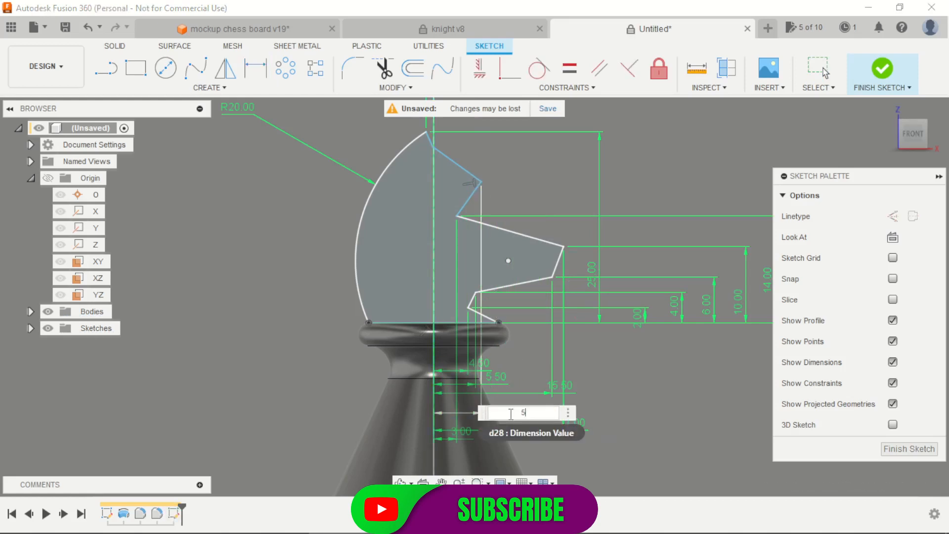
{"action": "key", "text": "Return"}
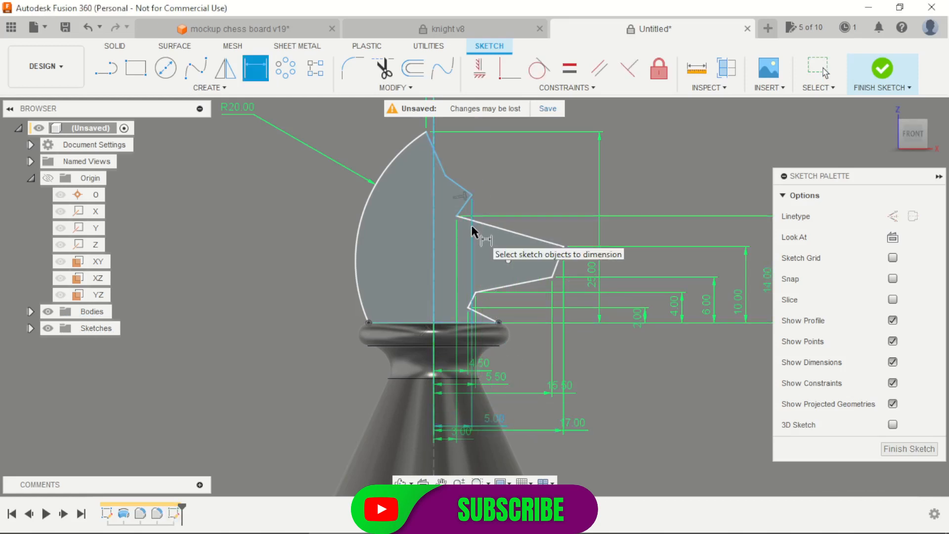
Consult knight.pdf's detail A and dimension the protruding brow corner 16 mm above the collar's top line.
{"action": "key", "text": "alt+Tab"}
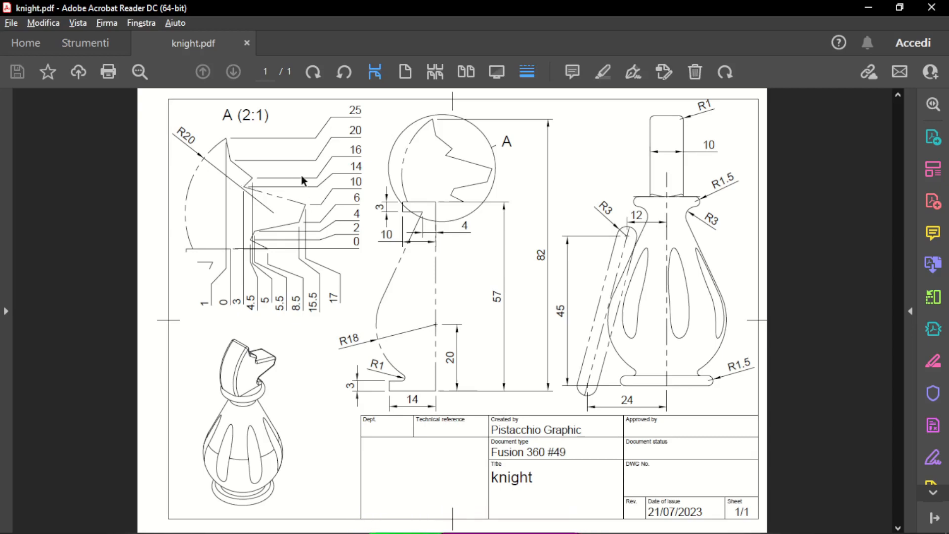
{"action": "key", "text": "alt+Tab"}
{"action": "left_click", "coordinate": [472, 195]}
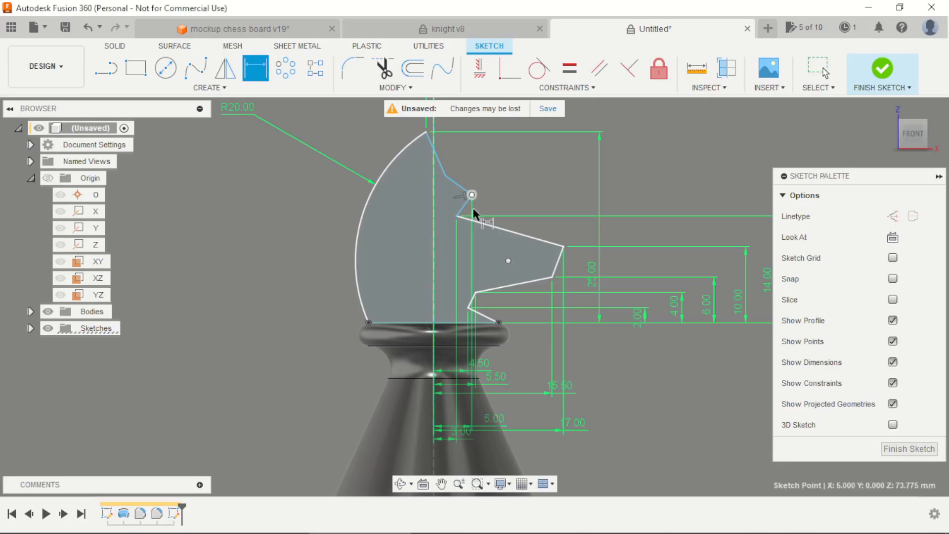
{"action": "left_click", "coordinate": [443, 322]}
{"action": "scroll", "coordinate": [435, 306], "scroll_direction": "down", "scroll_amount": 3}
{"action": "scroll", "coordinate": [675, 292], "scroll_direction": "up", "scroll_amount": 3}
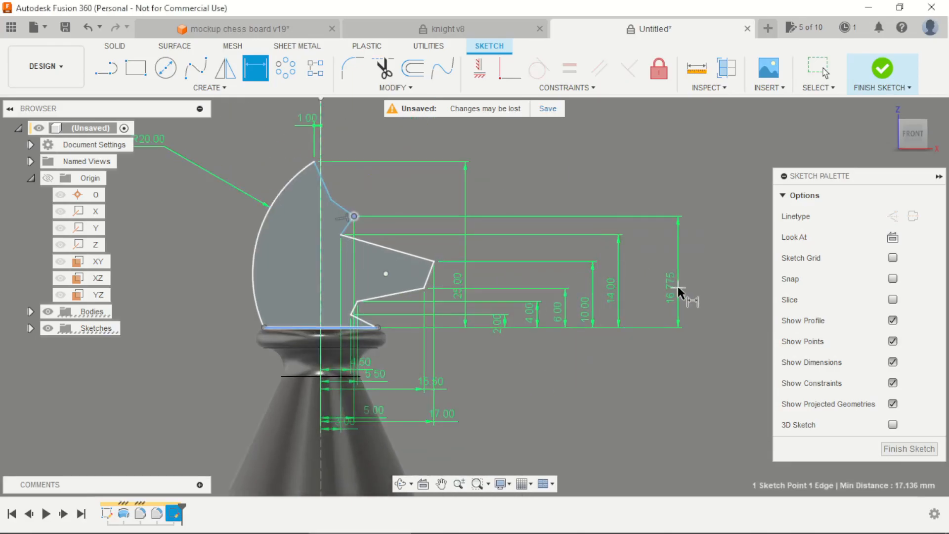
{"action": "left_click", "coordinate": [678, 292]}
{"action": "type", "text": "16"}
{"action": "key", "text": "Return"}
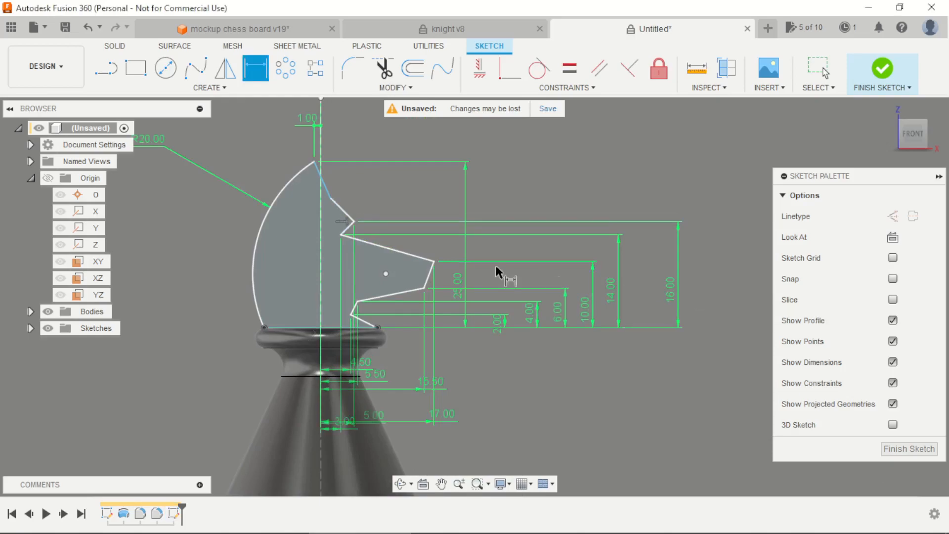
Check knight.pdf and dimension the upper forehead corner below the head's tip 20 mm above the collar's top line.
{"action": "key", "text": "alt+Tab"}
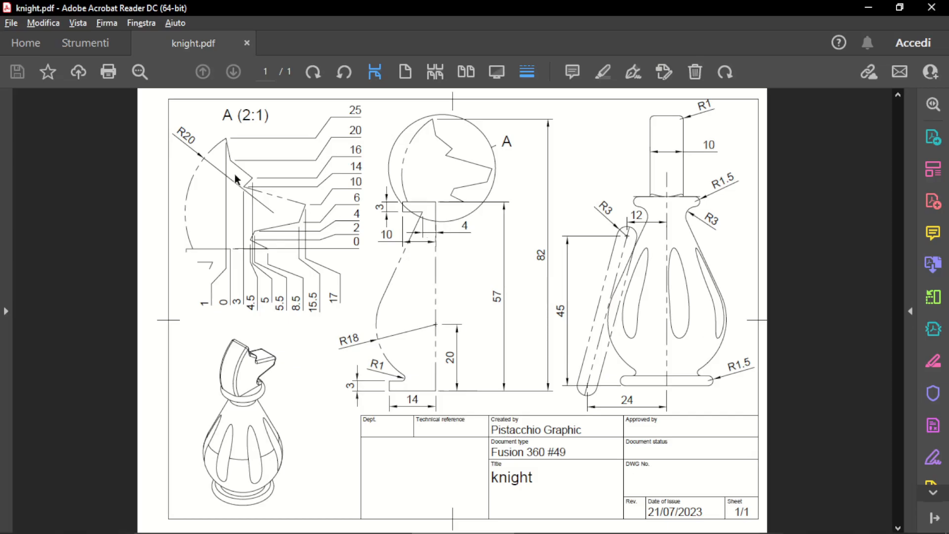
{"action": "key", "text": "alt+Tab"}
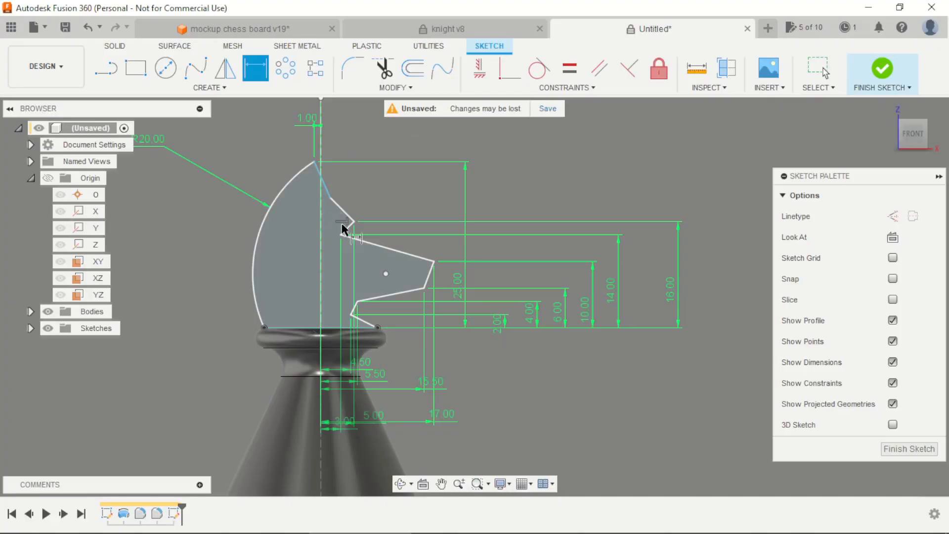
{"action": "left_click", "coordinate": [331, 199]}
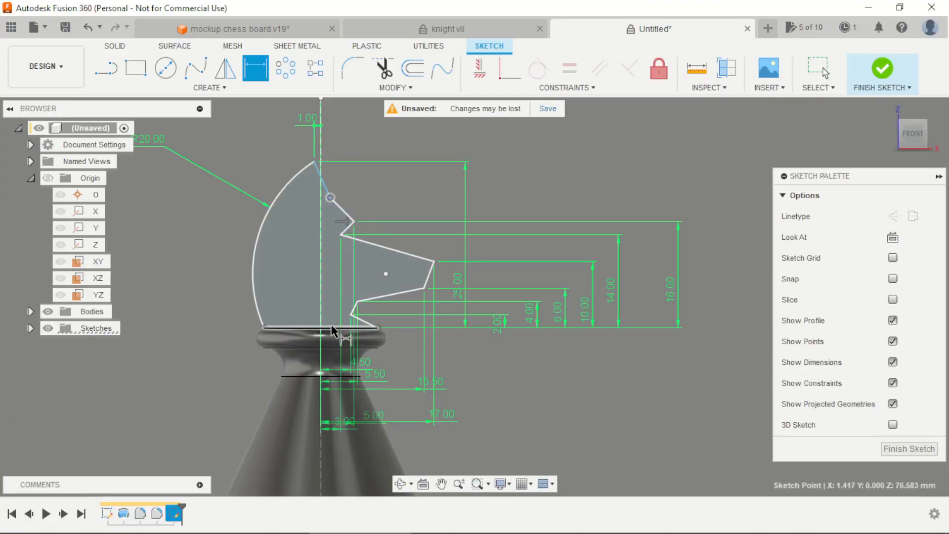
{"action": "left_click", "coordinate": [336, 327]}
{"action": "left_click", "coordinate": [703, 289]}
{"action": "type", "text": "20"}
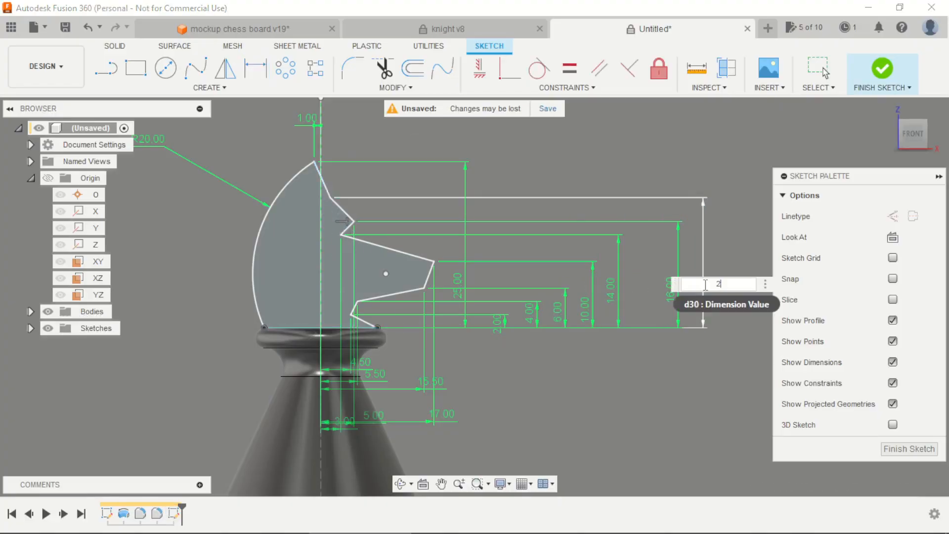
{"action": "key", "text": "Return"}
{"action": "key", "text": "Escape"}
Delete the perpendicular constraint between the two lines meeting at the protruding brow corner.
{"action": "scroll", "coordinate": [417, 166], "scroll_direction": "up", "scroll_amount": 3}
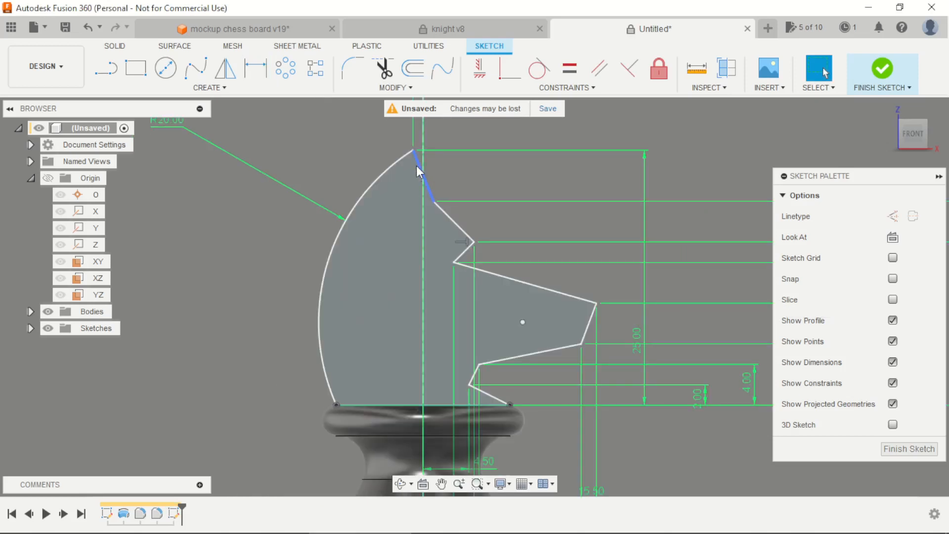
{"action": "right_click", "coordinate": [461, 242]}
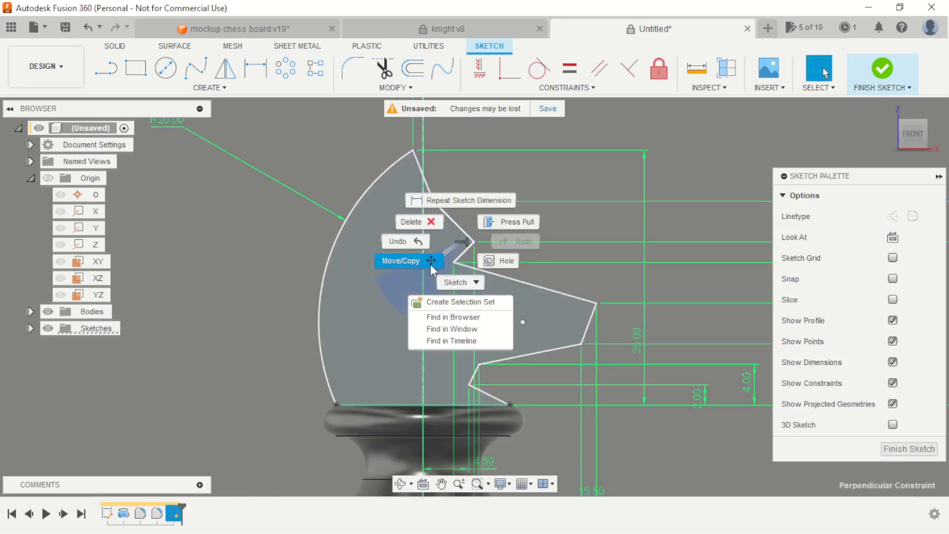
{"action": "left_click", "coordinate": [444, 241]}
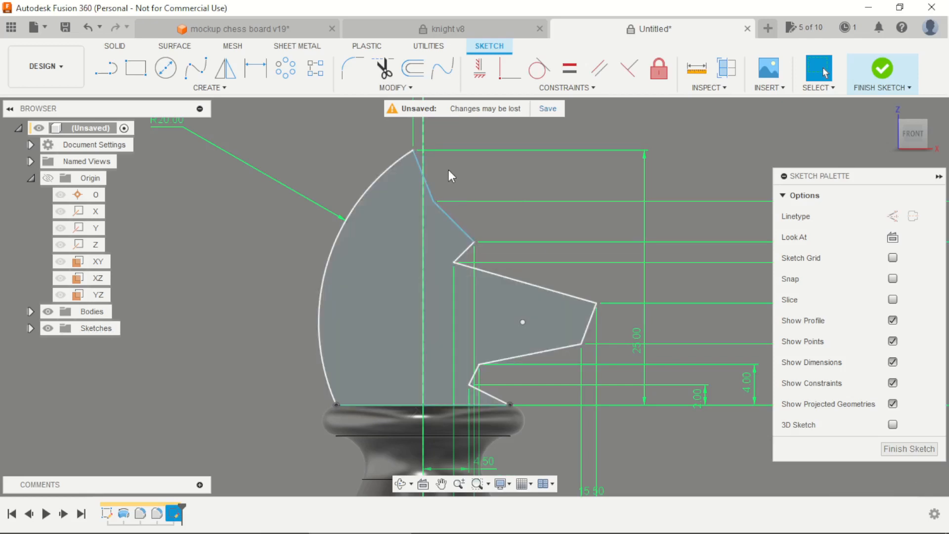
Constrain the upper forehead corner below the head's tip coincident with the vertical centre axis.
{"action": "left_click", "coordinate": [501, 71]}
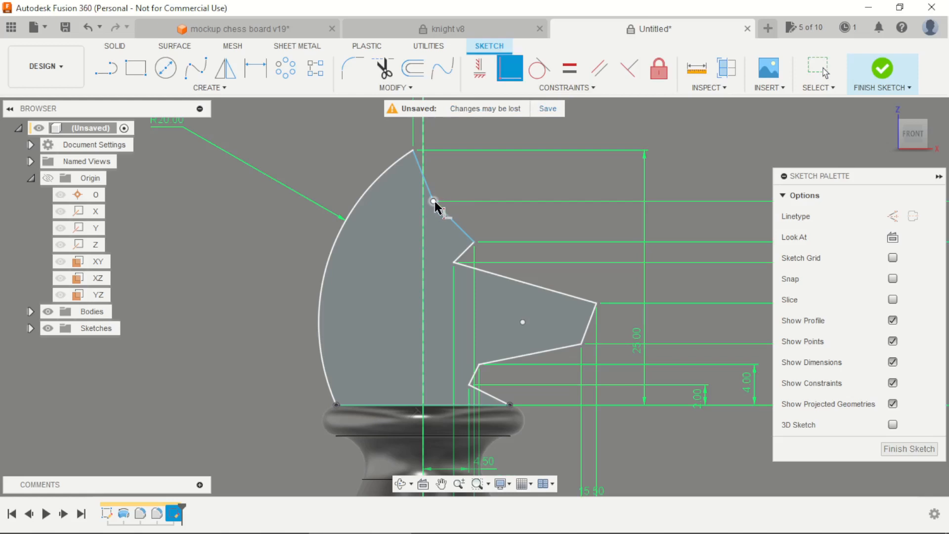
{"action": "scroll", "coordinate": [435, 206], "scroll_direction": "down", "scroll_amount": 2}
{"action": "scroll", "coordinate": [443, 155], "scroll_direction": "up", "scroll_amount": 4}
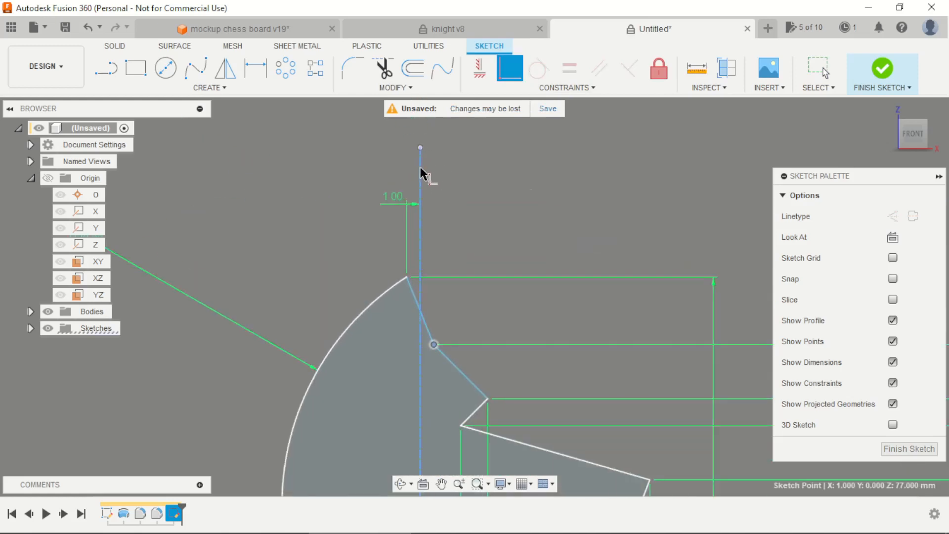
{"action": "scroll", "coordinate": [482, 190], "scroll_direction": "down", "scroll_amount": 3}
{"action": "key", "text": "Escape"}
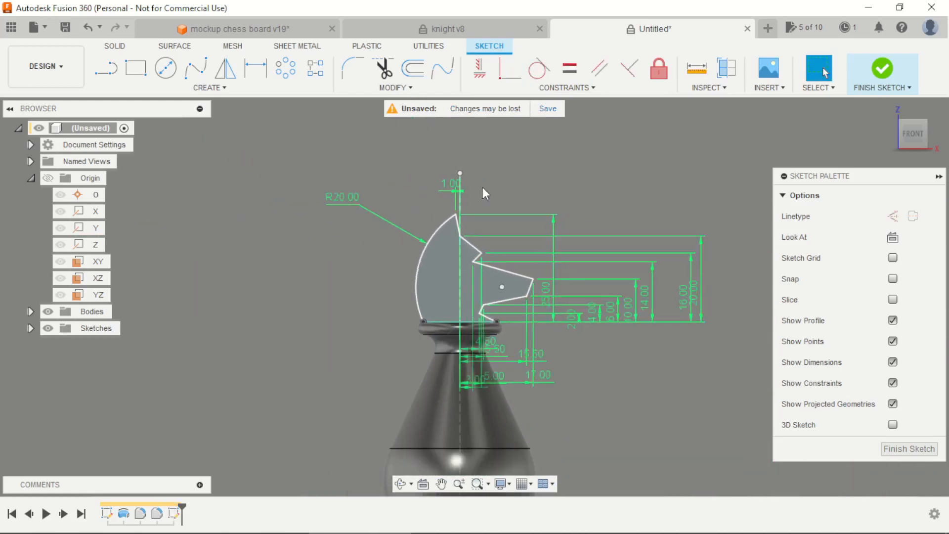
Reposition the 17 mm and 15.5 mm horizontal dimensions lower and space them apart, keeping the front view.
{"action": "scroll", "coordinate": [543, 357], "scroll_direction": "up", "scroll_amount": 5}
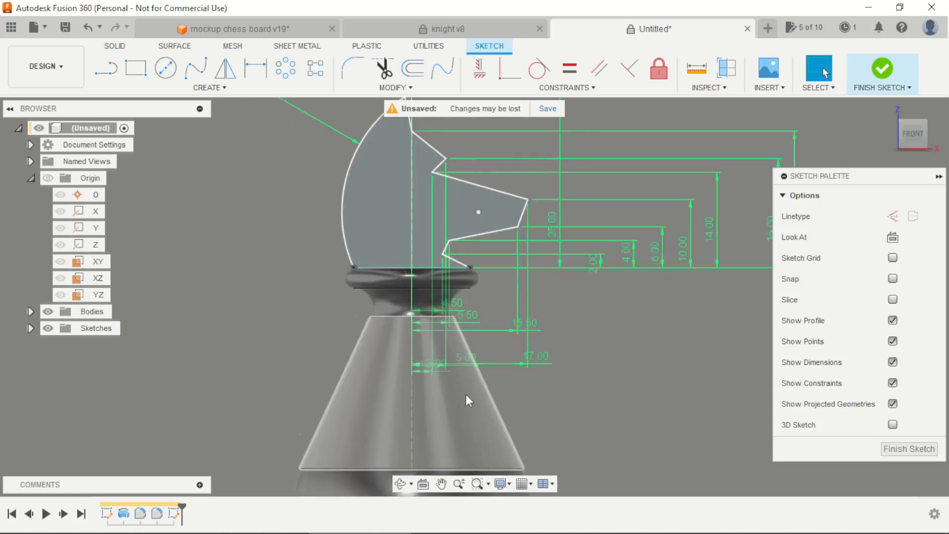
{"action": "scroll", "coordinate": [466, 396], "scroll_direction": "up", "scroll_amount": 1}
{"action": "left_click_drag", "start_coordinate": [542, 357], "coordinate": [556, 440]}
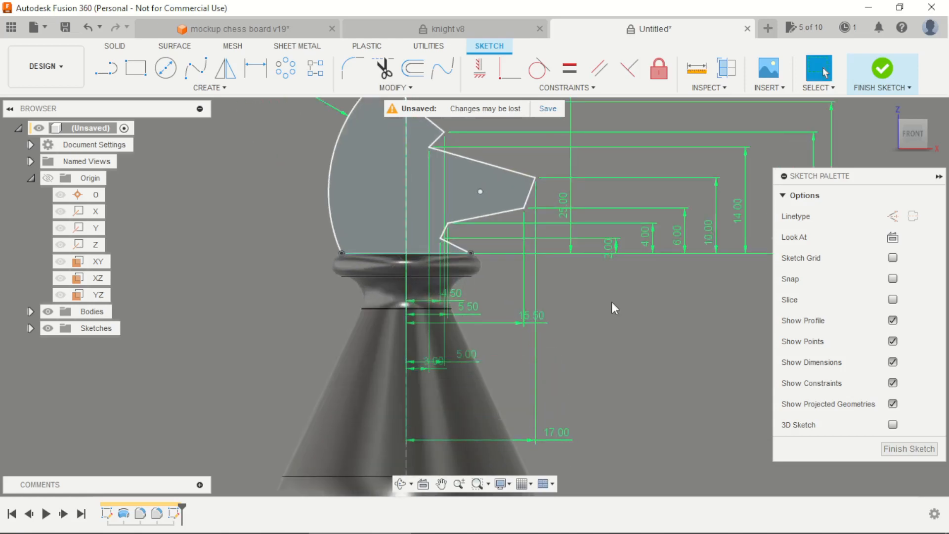
{"action": "middle_click_drag", "start_coordinate": [535, 386], "coordinate": [570, 328]}
{"action": "left_click_drag", "start_coordinate": [548, 322], "coordinate": [535, 373]}
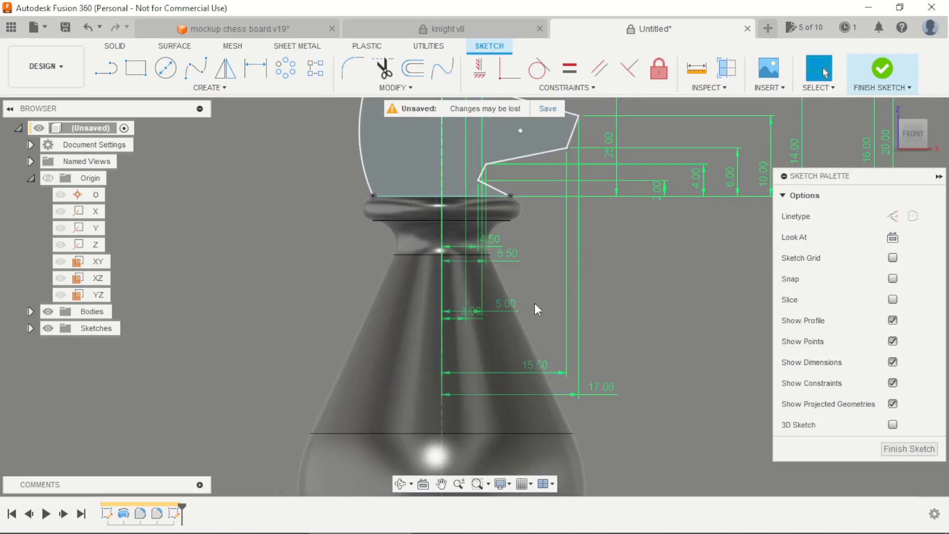
{"action": "mouse_move", "coordinate": [515, 304]}
{"action": "middle_mouse_down", "text": "shift"}
{"action": "mouse_move", "coordinate": [520, 313]}
{"action": "mouse_move", "coordinate": [512, 306]}
{"action": "middle_mouse_up", "text": "shift"}
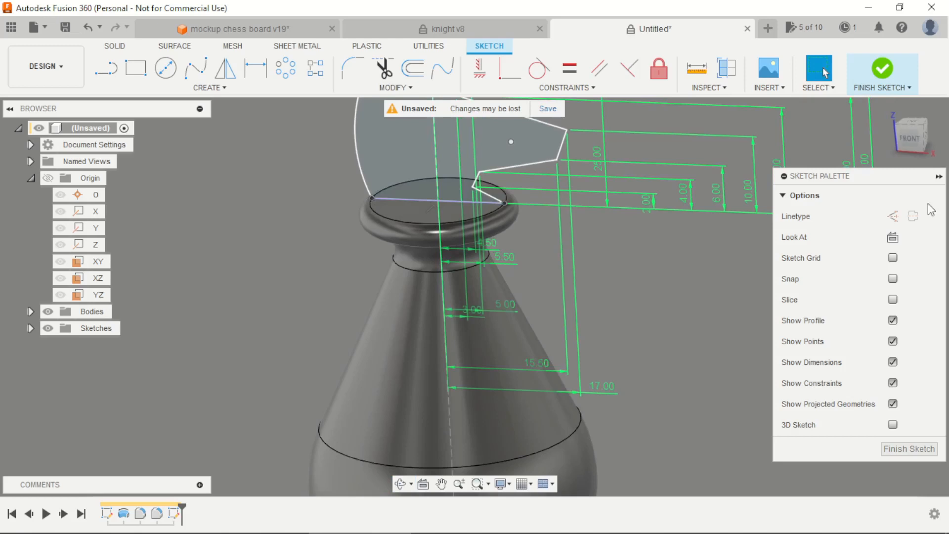
{"action": "left_click", "coordinate": [910, 138]}
Spread the 5.5, 4.5, 5 and 3 mm horizontal dimensions apart below the collar, using the Slice display temporarily.
{"action": "scroll", "coordinate": [449, 310], "scroll_direction": "up", "scroll_amount": 5}
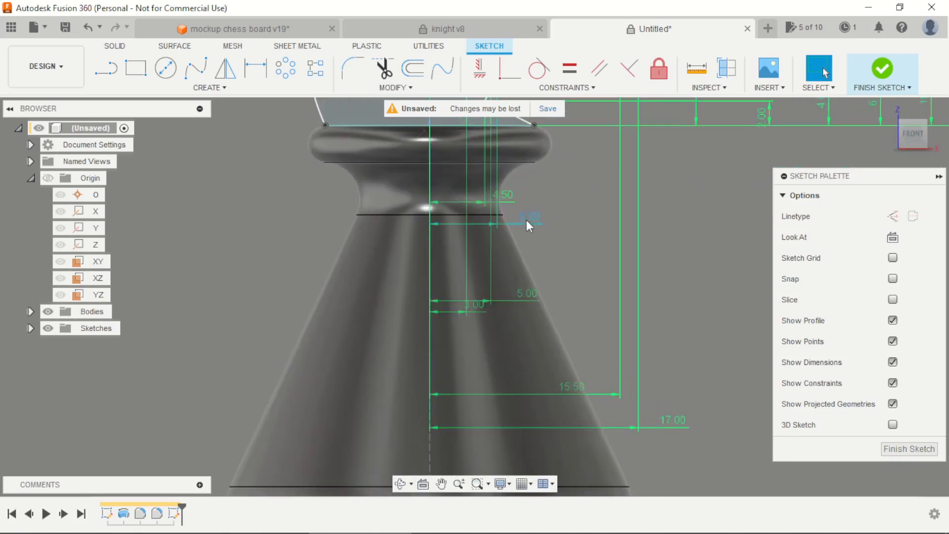
{"action": "left_click_drag", "start_coordinate": [531, 216], "coordinate": [536, 241]}
{"action": "left_click_drag", "start_coordinate": [510, 197], "coordinate": [535, 209]}
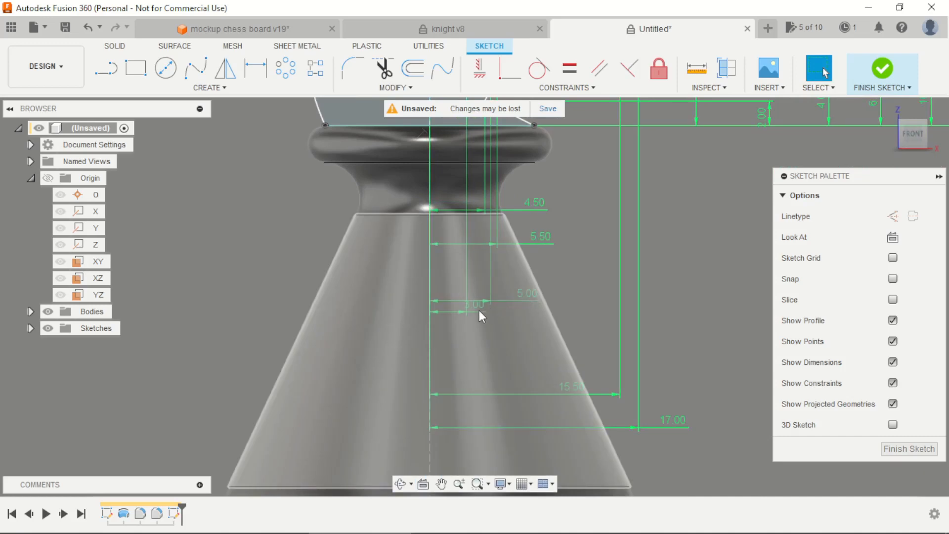
{"action": "left_click", "coordinate": [893, 299]}
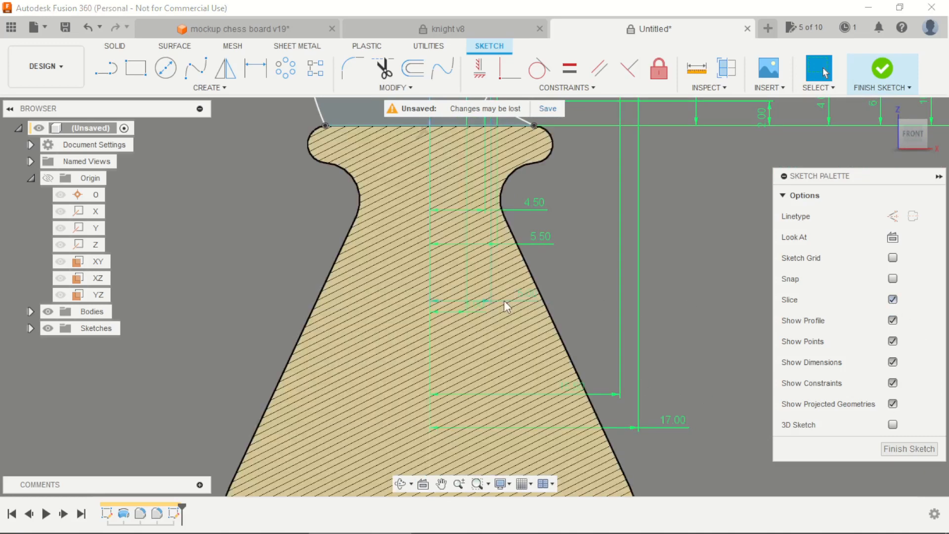
{"action": "left_click", "coordinate": [574, 288]}
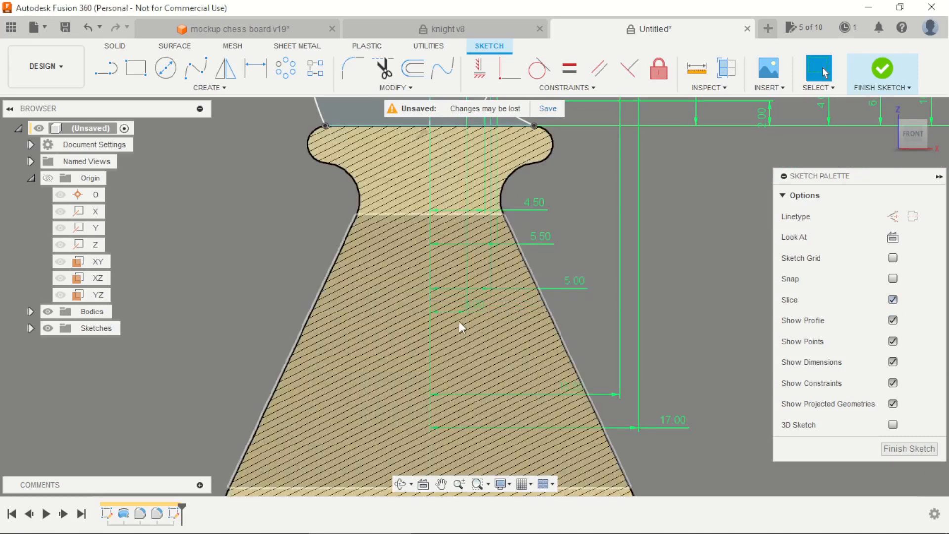
{"action": "left_click", "coordinate": [585, 333]}
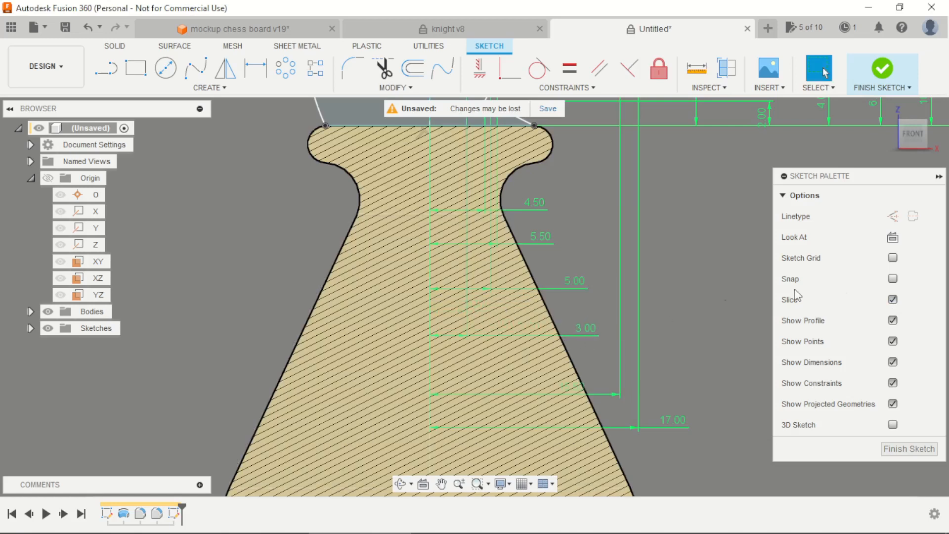
{"action": "left_click", "coordinate": [892, 299]}
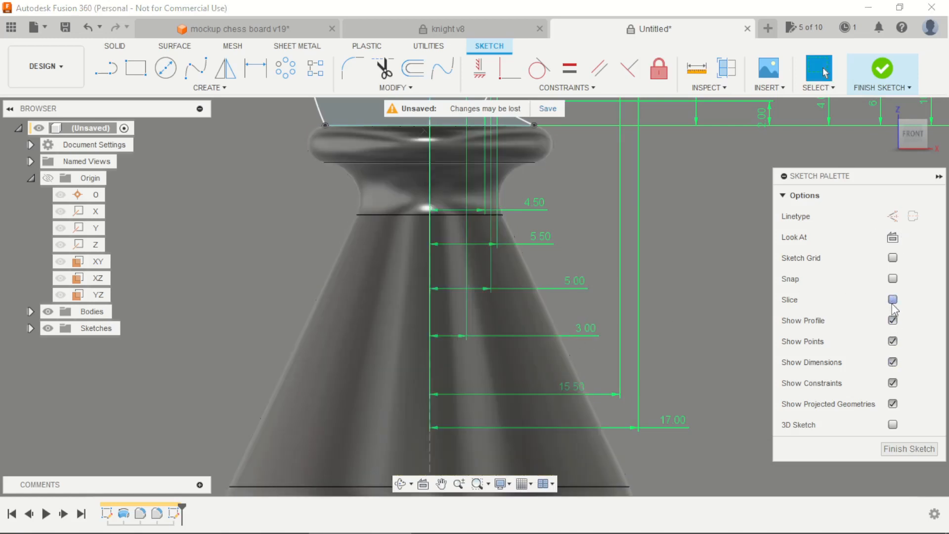
Move the 25 mm and 20 mm height dimensions outward beyond the other heights and finish the sketch.
{"action": "scroll", "coordinate": [654, 232], "scroll_direction": "down", "scroll_amount": 5}
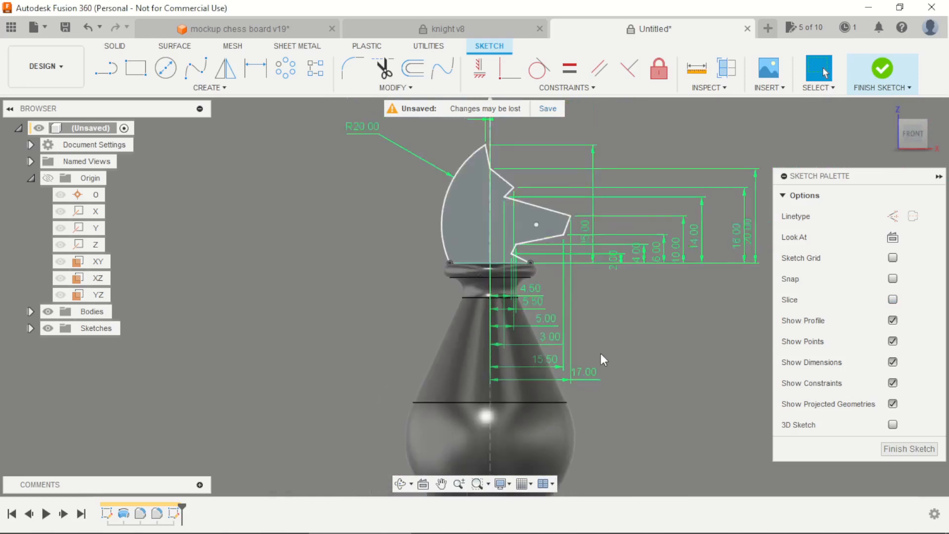
{"action": "scroll", "coordinate": [731, 214], "scroll_direction": "down", "scroll_amount": 2}
{"action": "scroll", "coordinate": [652, 224], "scroll_direction": "up", "scroll_amount": 4}
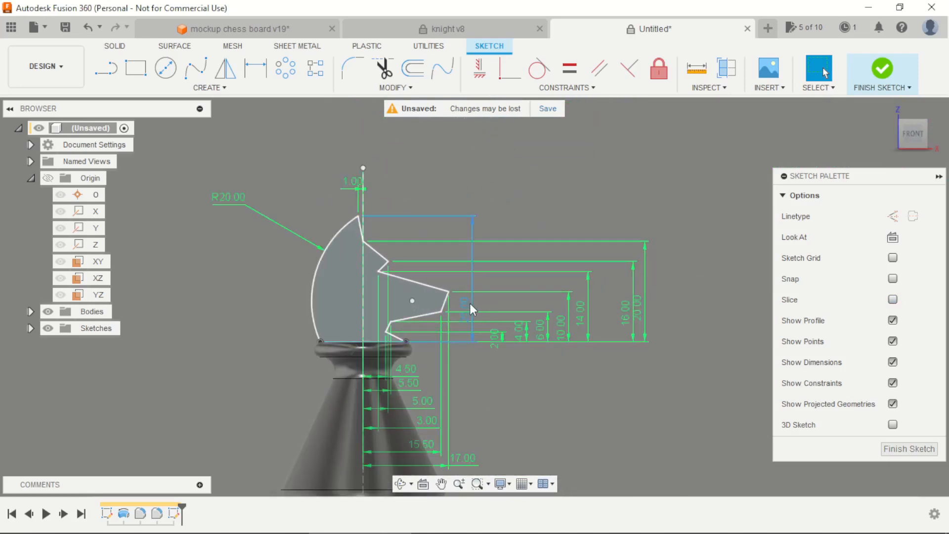
{"action": "left_click_drag", "start_coordinate": [470, 304], "coordinate": [665, 303]}
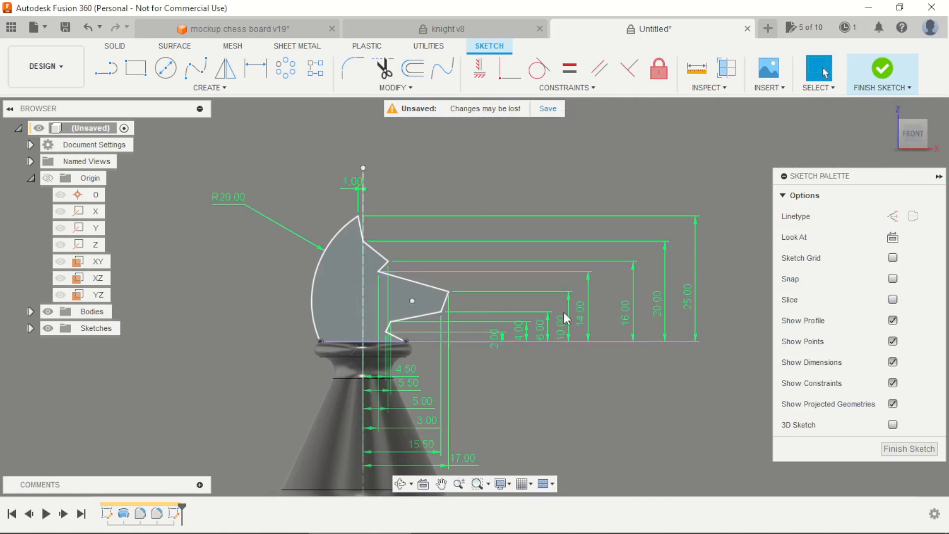
{"action": "left_click", "coordinate": [882, 69]}
Check the head's thickness in knight.pdf and extrude the horse-head profile symmetrically to a 10 mm whole length, joined to the body.
{"action": "mouse_move", "coordinate": [533, 197]}
{"action": "middle_mouse_down", "text": "shift"}
{"action": "mouse_move", "coordinate": [555, 269]}
{"action": "mouse_move", "coordinate": [537, 300]}
{"action": "middle_mouse_up", "text": "shift"}
{"action": "scroll", "coordinate": [403, 256], "scroll_direction": "up", "scroll_amount": 3}
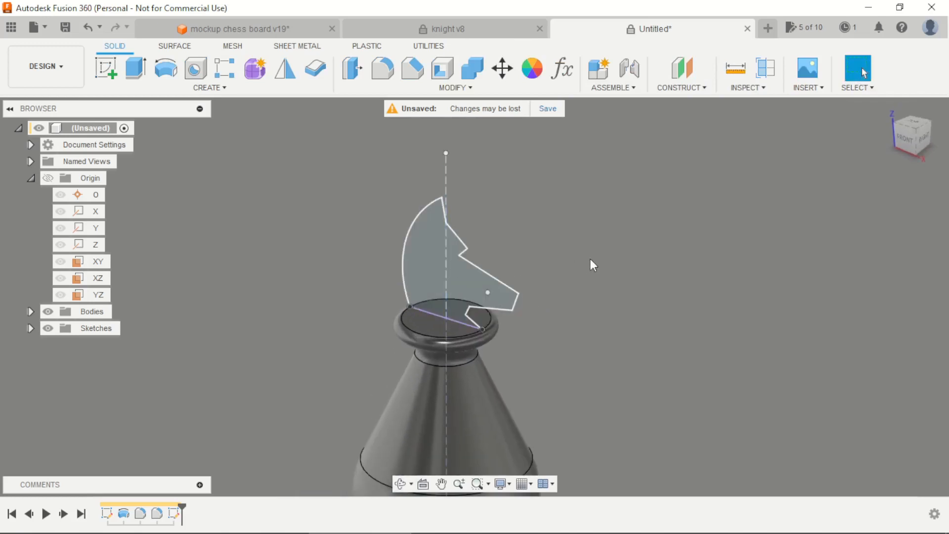
{"action": "key", "text": "alt+Tab"}
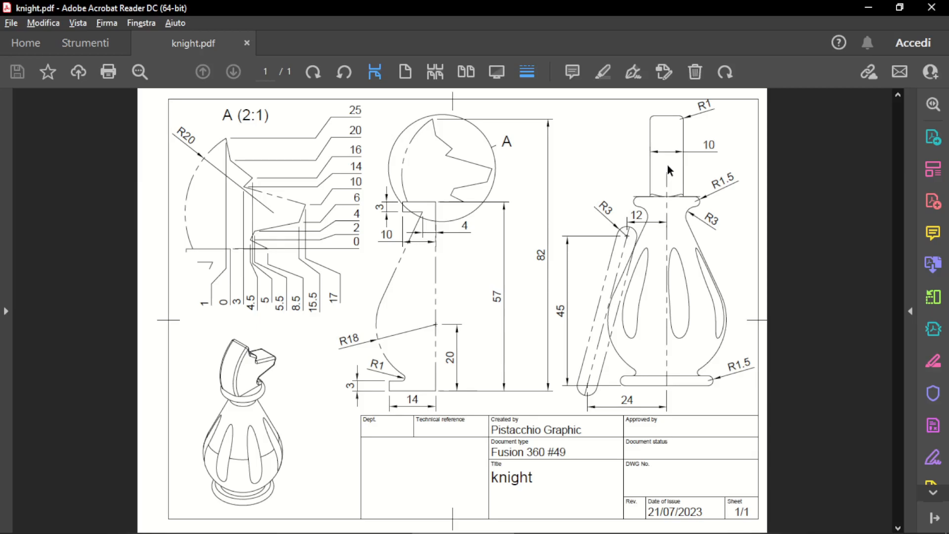
{"action": "key", "text": "alt+Tab"}
{"action": "left_click", "coordinate": [509, 315]}
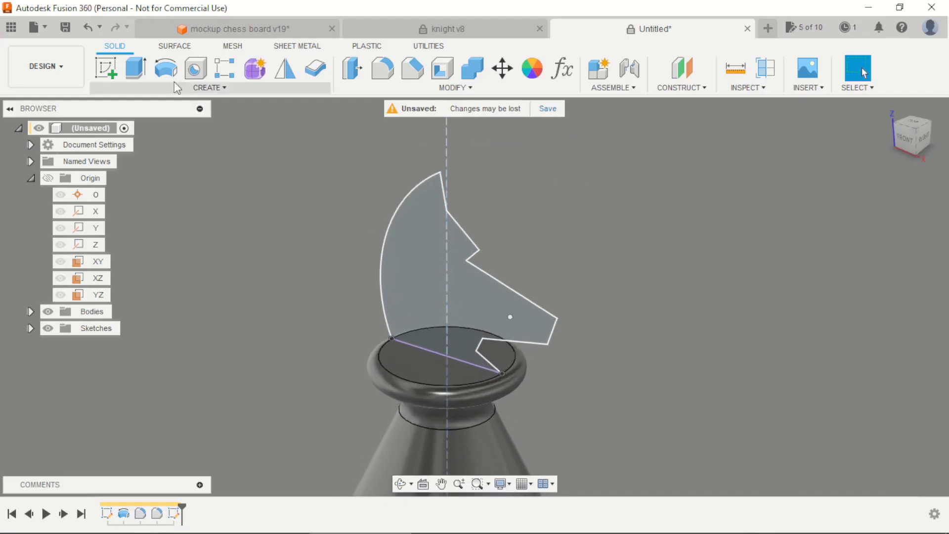
{"action": "left_click", "coordinate": [141, 76]}
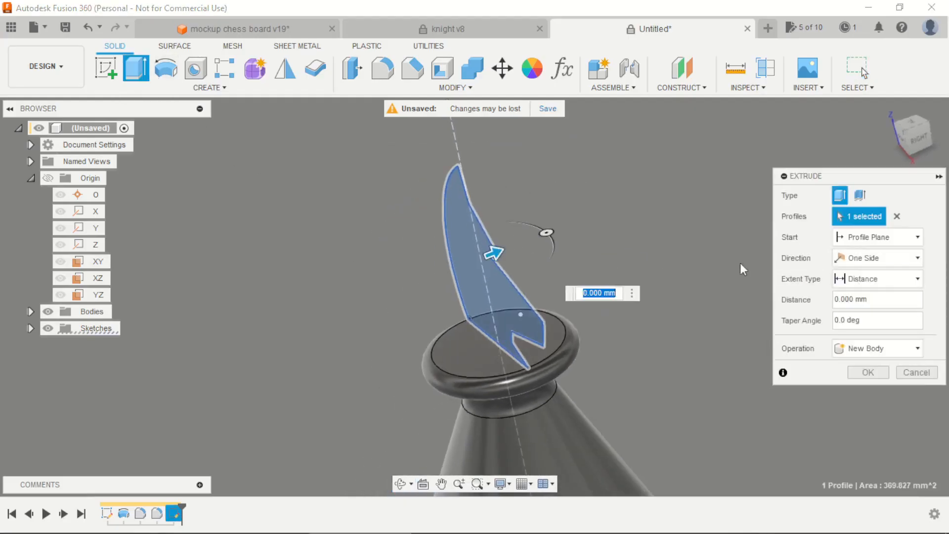
{"action": "left_click", "coordinate": [877, 257]}
{"action": "left_click", "coordinate": [866, 303]}
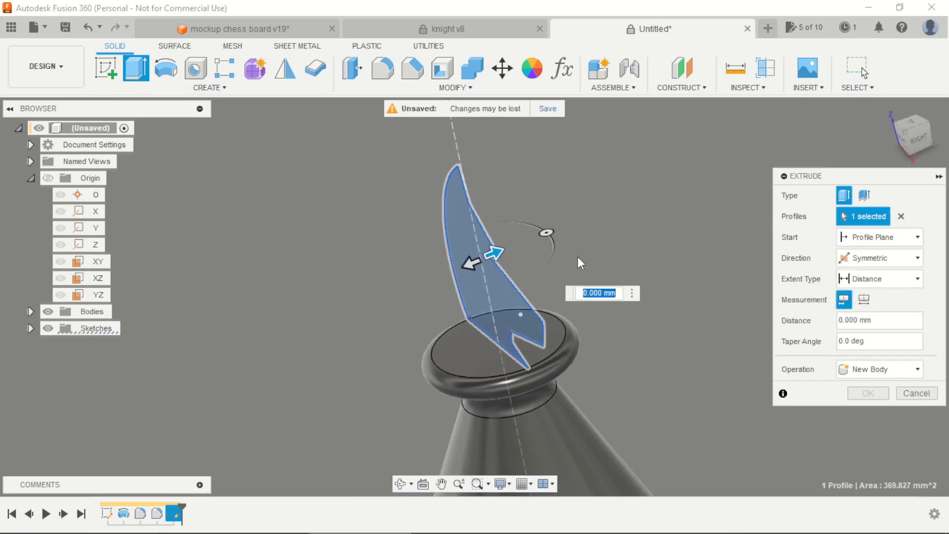
{"action": "left_click_drag", "start_coordinate": [878, 325], "coordinate": [808, 331]}
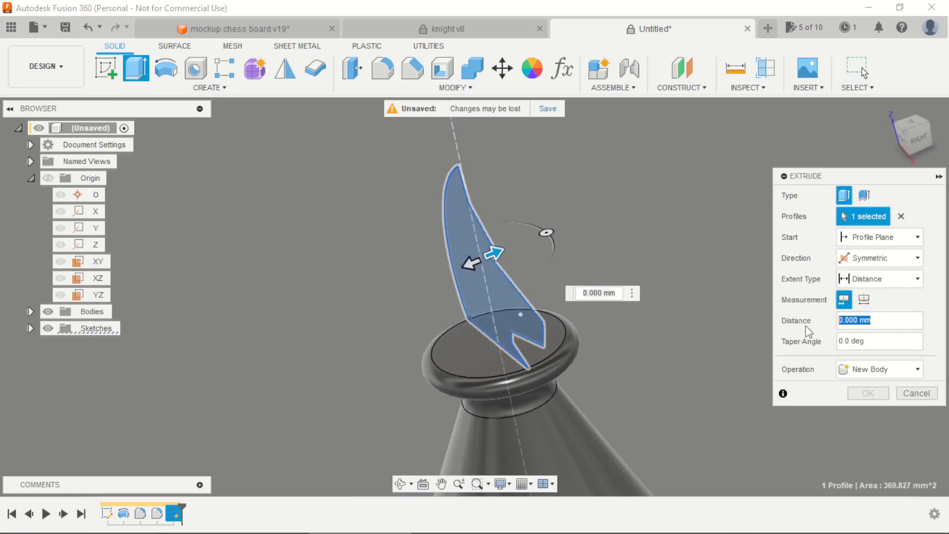
{"action": "left_click", "coordinate": [865, 300]}
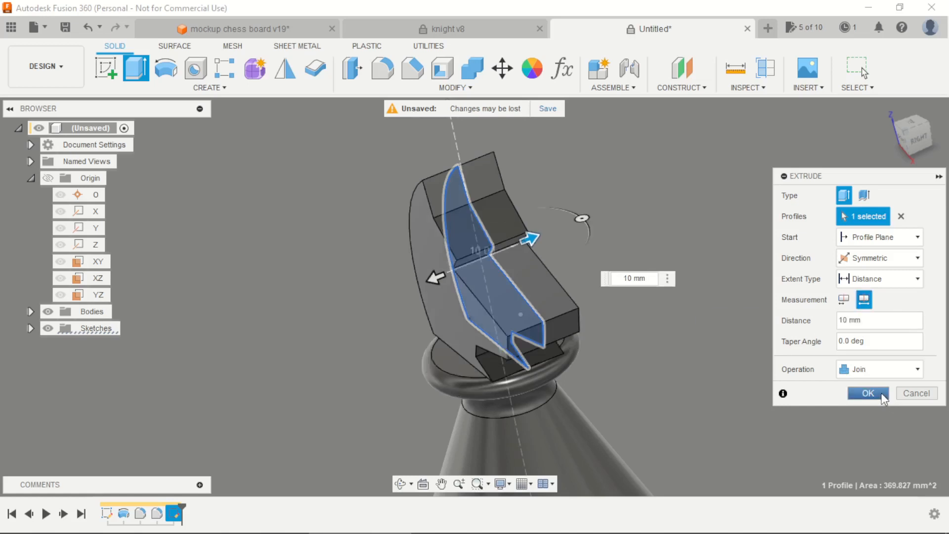
{"action": "left_click", "coordinate": [868, 393]}
Start a sketch on the collar's top face and draw a circle centred on the axis, close to the collar's top edge.
{"action": "mouse_move", "coordinate": [692, 336]}
{"action": "middle_mouse_down", "text": "shift"}
{"action": "mouse_move", "coordinate": [652, 306]}
{"action": "mouse_move", "coordinate": [625, 267]}
{"action": "mouse_move", "coordinate": [681, 290]}
{"action": "mouse_move", "coordinate": [657, 329]}
{"action": "middle_mouse_up", "text": "shift"}
{"action": "scroll", "coordinate": [657, 329], "scroll_direction": "up", "scroll_amount": 3}
{"action": "left_click", "coordinate": [110, 75]}
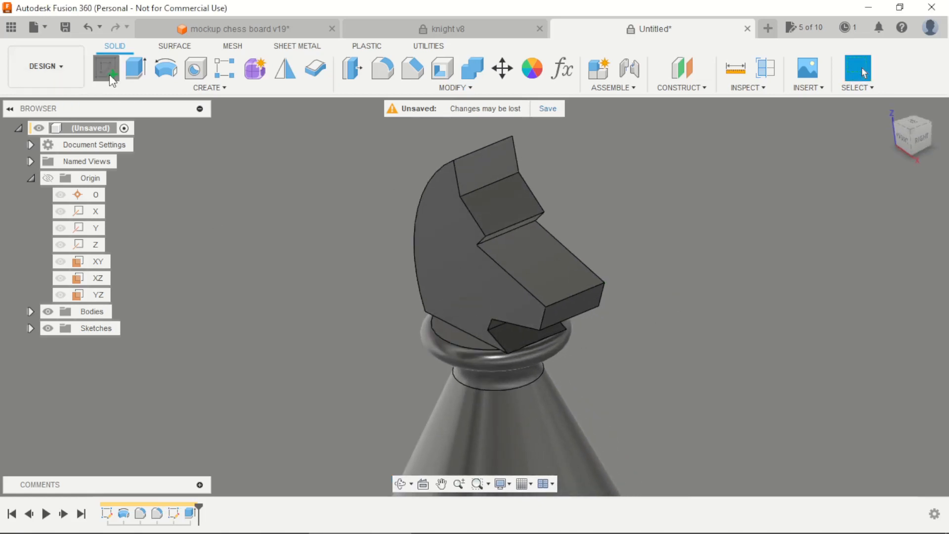
{"action": "left_click", "coordinate": [464, 340]}
{"action": "scroll", "coordinate": [483, 249], "scroll_direction": "up", "scroll_amount": 2}
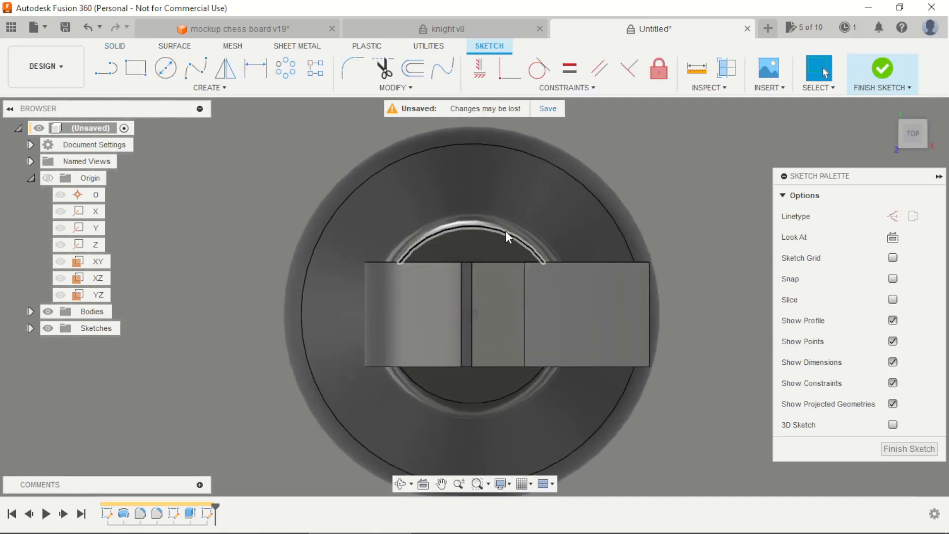
{"action": "key", "text": "p"}
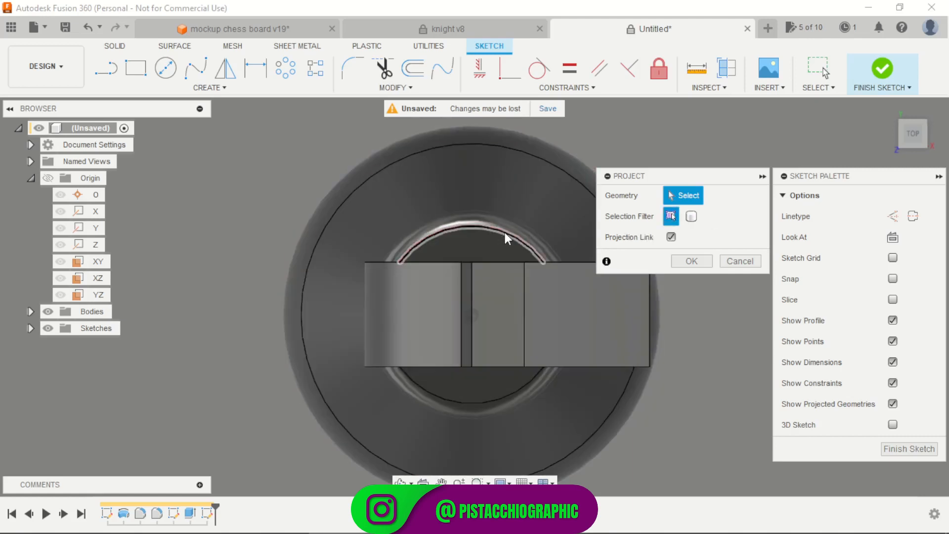
{"action": "left_click", "coordinate": [165, 67]}
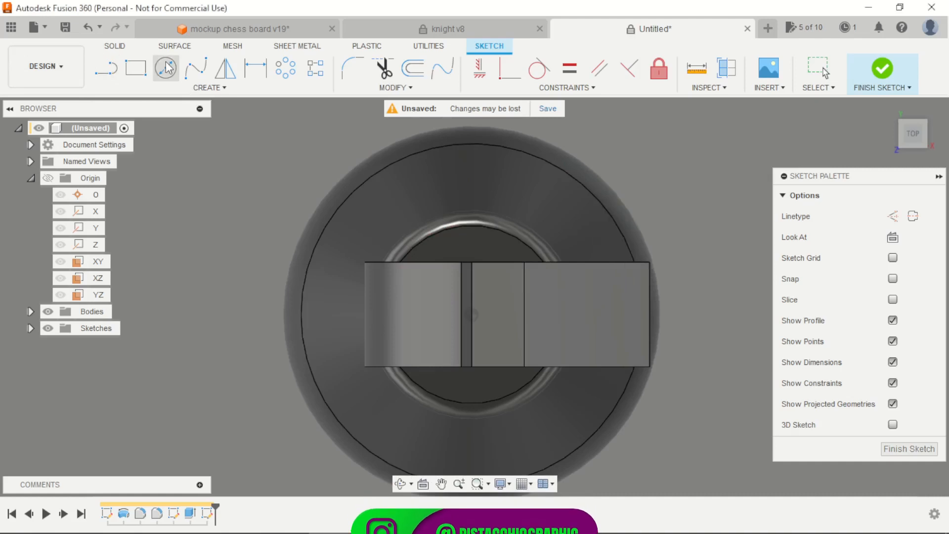
{"action": "left_click", "coordinate": [472, 314]}
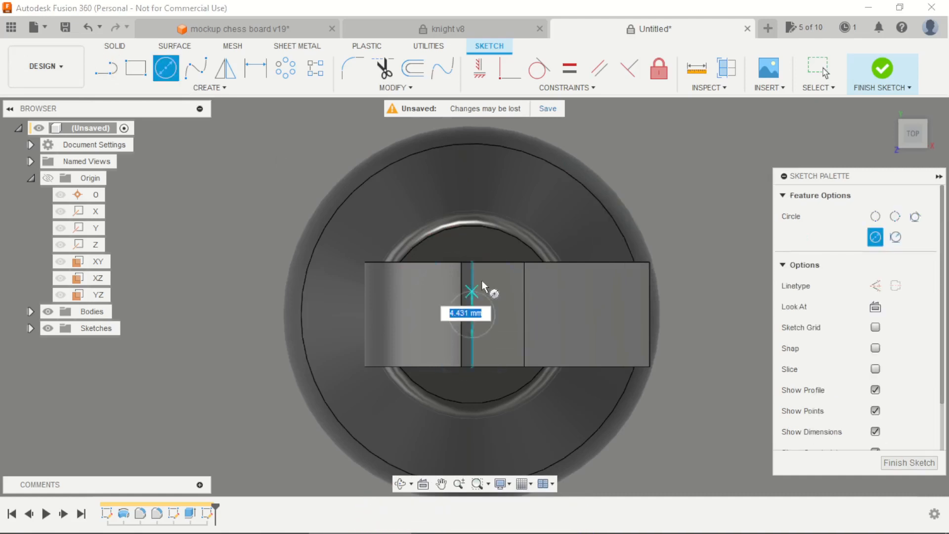
{"action": "left_click", "coordinate": [496, 231]}
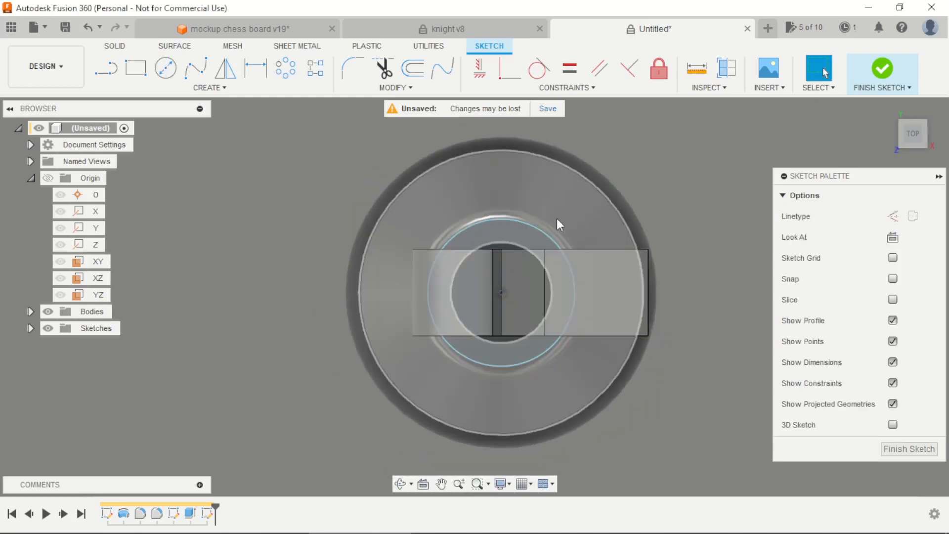
Enlarge the sketched circle to a diameter of about 26.5 mm.
{"action": "scroll", "coordinate": [537, 224], "scroll_direction": "up", "scroll_amount": 2}
{"action": "left_click_drag", "start_coordinate": [539, 218], "coordinate": [574, 185]}
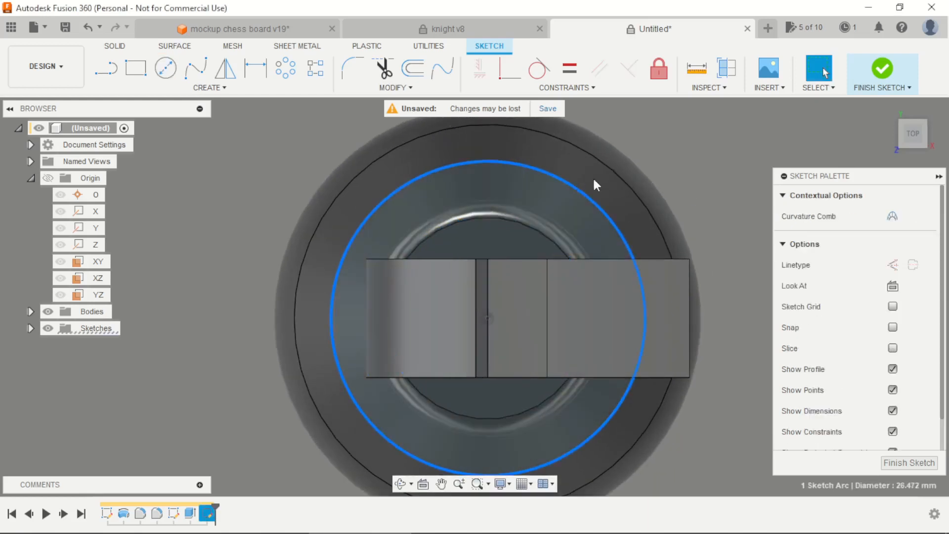
{"action": "left_click", "coordinate": [704, 138]}
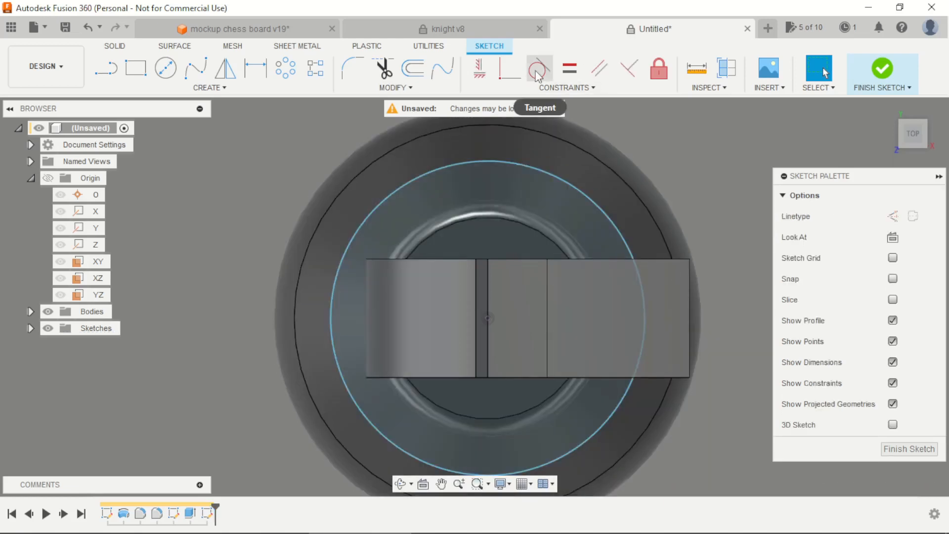
Try to constrain the circle concentric with the collar's top edge.
{"action": "left_click", "coordinate": [547, 87]}
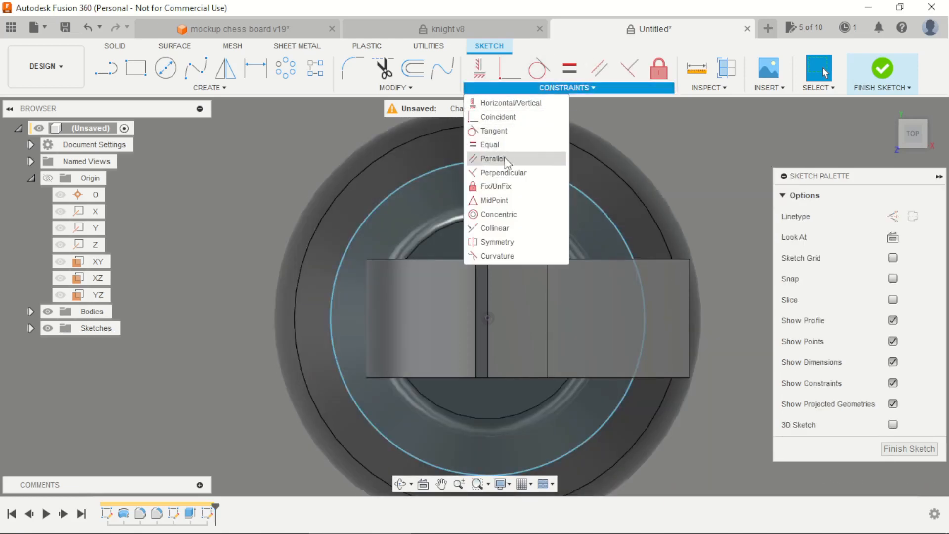
{"action": "left_click", "coordinate": [495, 200]}
{"action": "left_click", "coordinate": [508, 218]}
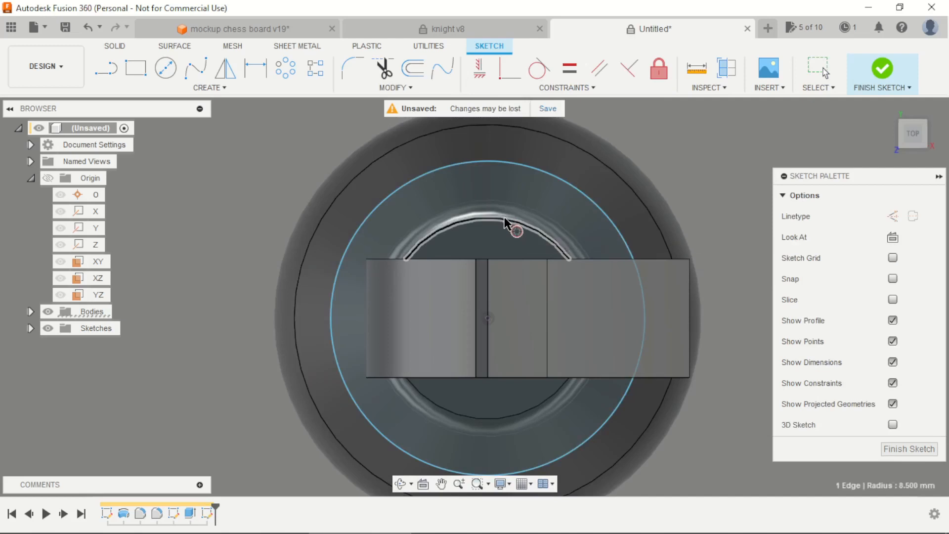
{"action": "left_click", "coordinate": [525, 166]}
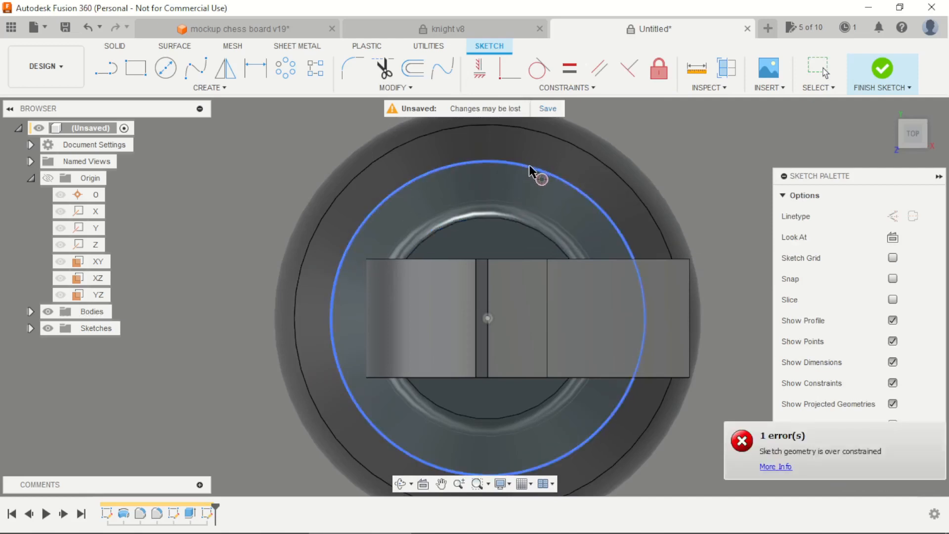
{"action": "left_click", "coordinate": [509, 217]}
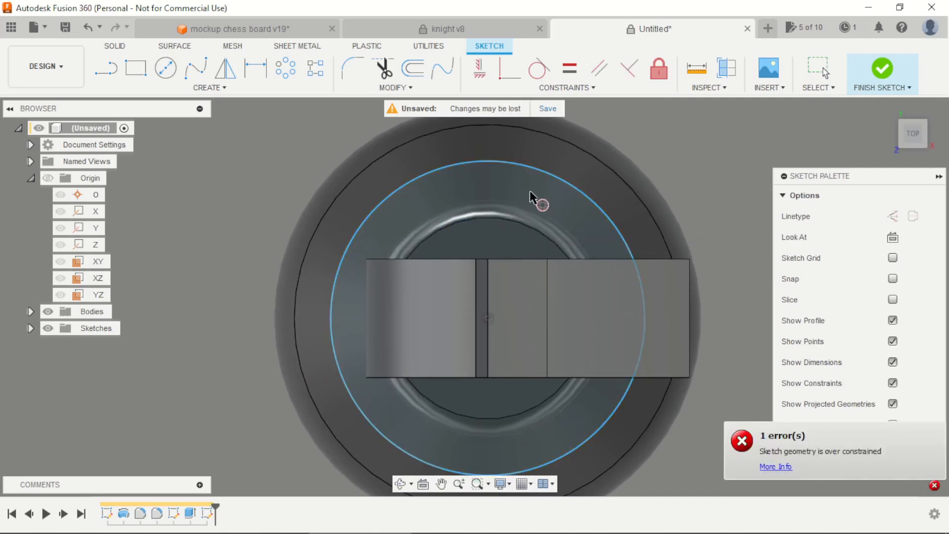
Apply an Equal constraint between the sketched circle and the collar's top edge.
{"action": "key", "text": "Escape"}
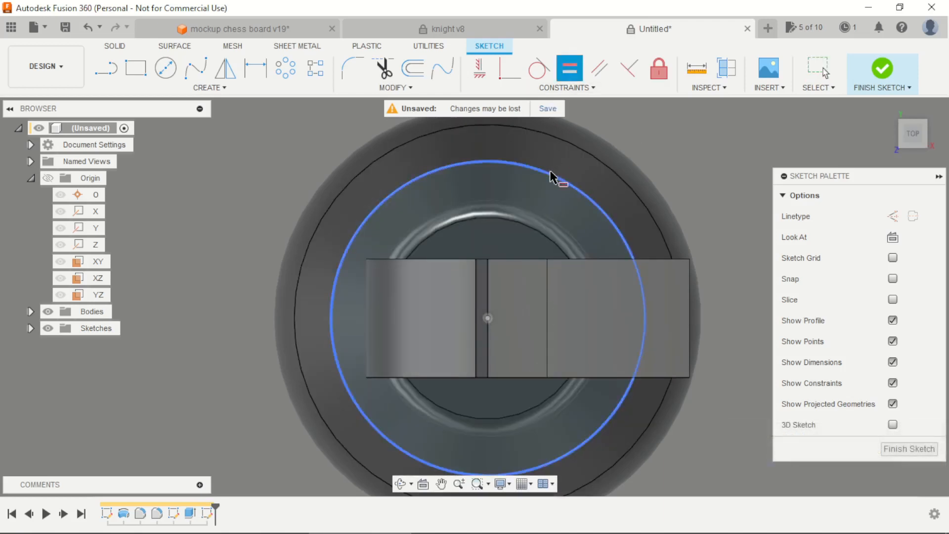
{"action": "left_click", "coordinate": [522, 227]}
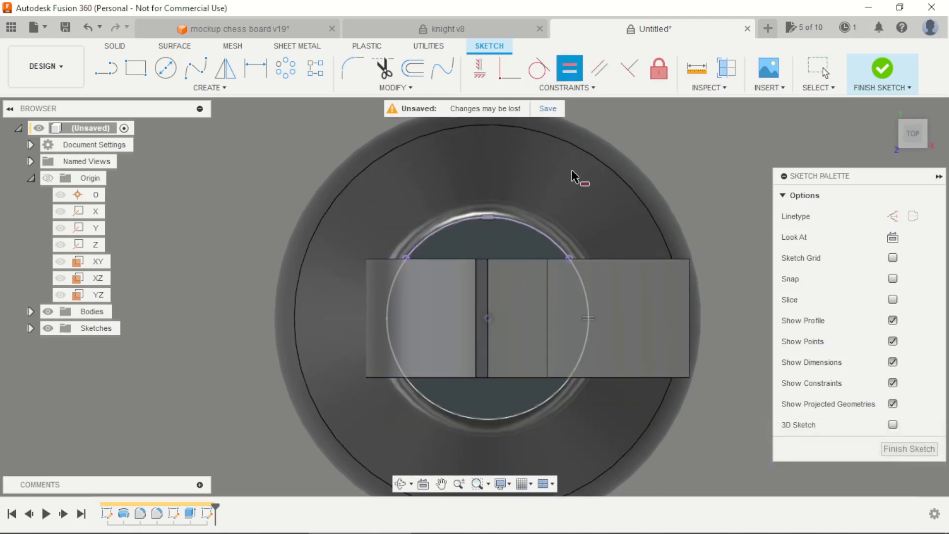
{"action": "key", "text": "Escape"}
Draw a second, much larger circle centred on the axis, well outside the knight's body, and finish the sketch.
{"action": "scroll", "coordinate": [662, 198], "scroll_direction": "down", "scroll_amount": 3}
{"action": "middle_click_drag", "start_coordinate": [670, 216], "coordinate": [674, 192], "text": "shift"}
{"action": "left_click", "coordinate": [901, 131]}
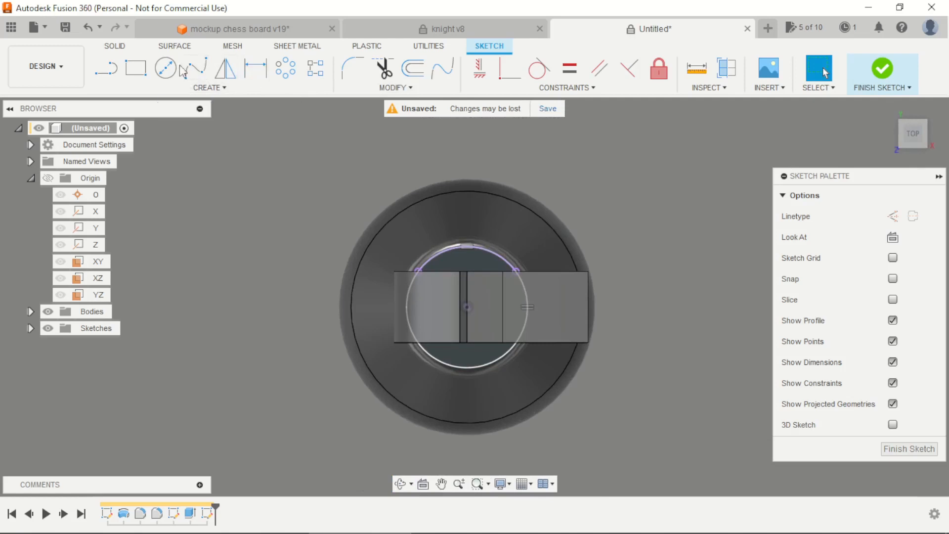
{"action": "left_click", "coordinate": [166, 68]}
{"action": "left_click", "coordinate": [466, 308]}
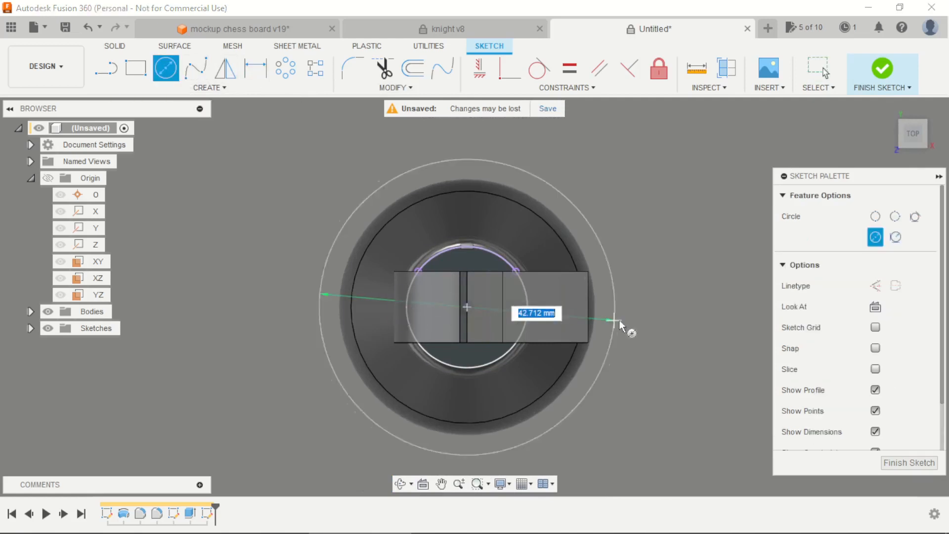
{"action": "left_click", "coordinate": [706, 322]}
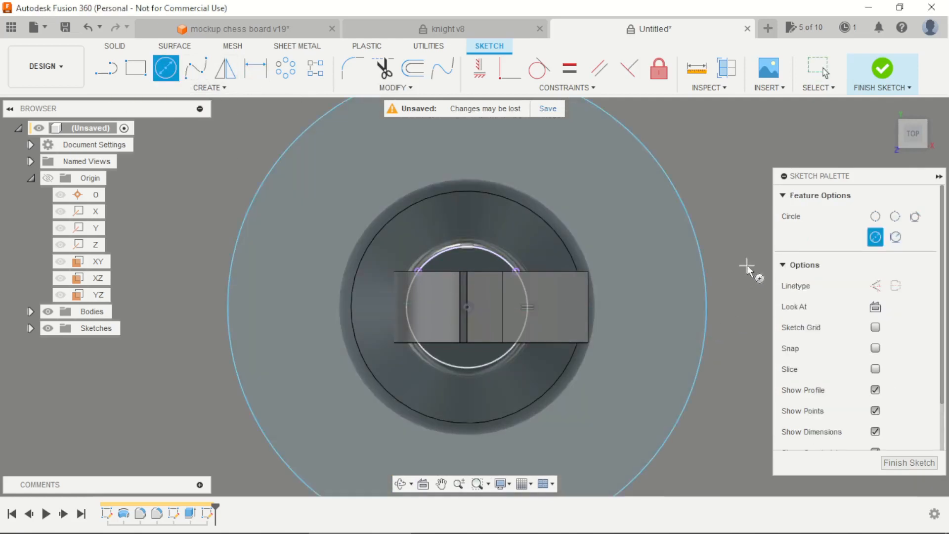
{"action": "left_click", "coordinate": [883, 69]}
Set up an extrusion of the ring between the two circles upward over a distance of 20 mm.
{"action": "scroll", "coordinate": [680, 339], "scroll_direction": "down", "scroll_amount": 4}
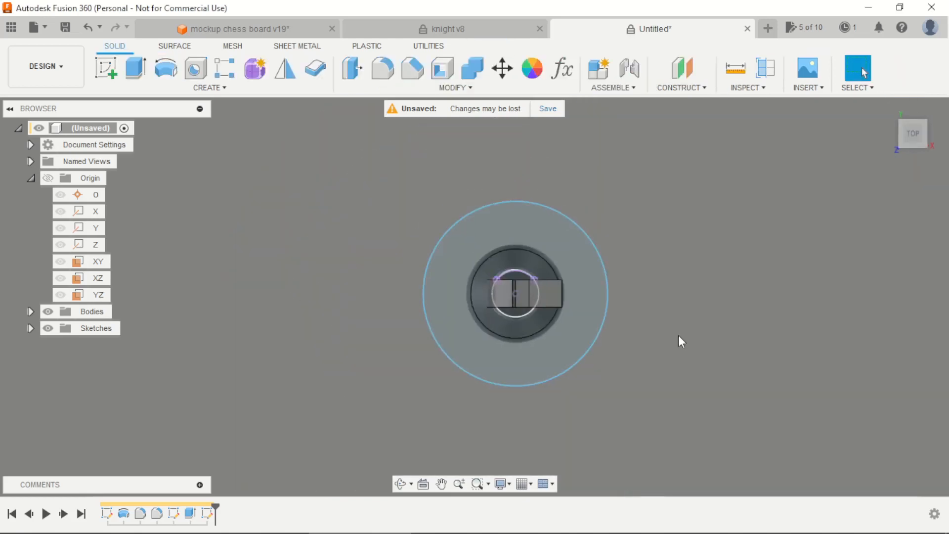
{"action": "mouse_move", "coordinate": [680, 339]}
{"action": "middle_mouse_down", "text": "shift"}
{"action": "mouse_move", "coordinate": [605, 220]}
{"action": "mouse_move", "coordinate": [625, 276]}
{"action": "mouse_move", "coordinate": [652, 269]}
{"action": "mouse_move", "coordinate": [652, 200]}
{"action": "middle_mouse_up", "text": "shift"}
{"action": "scroll", "coordinate": [653, 199], "scroll_direction": "down", "scroll_amount": 1}
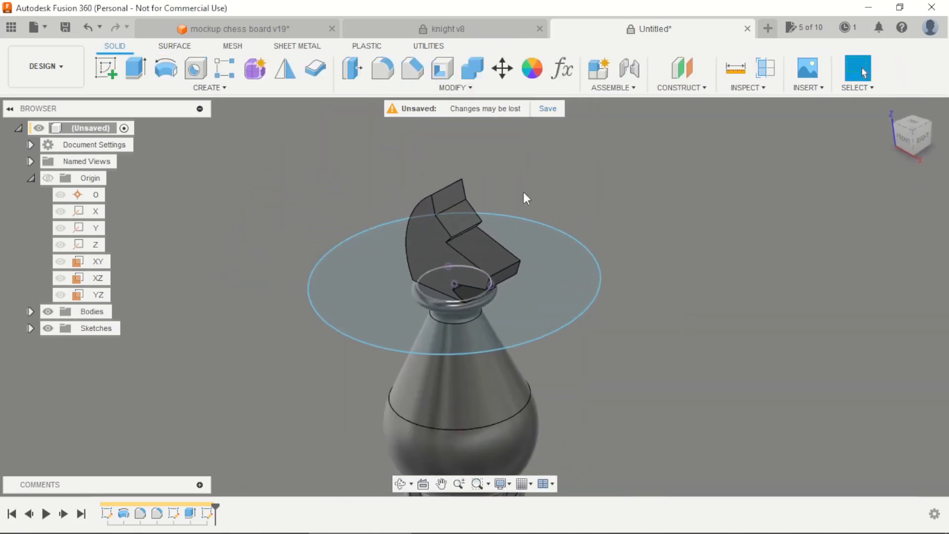
{"action": "left_click", "coordinate": [139, 69]}
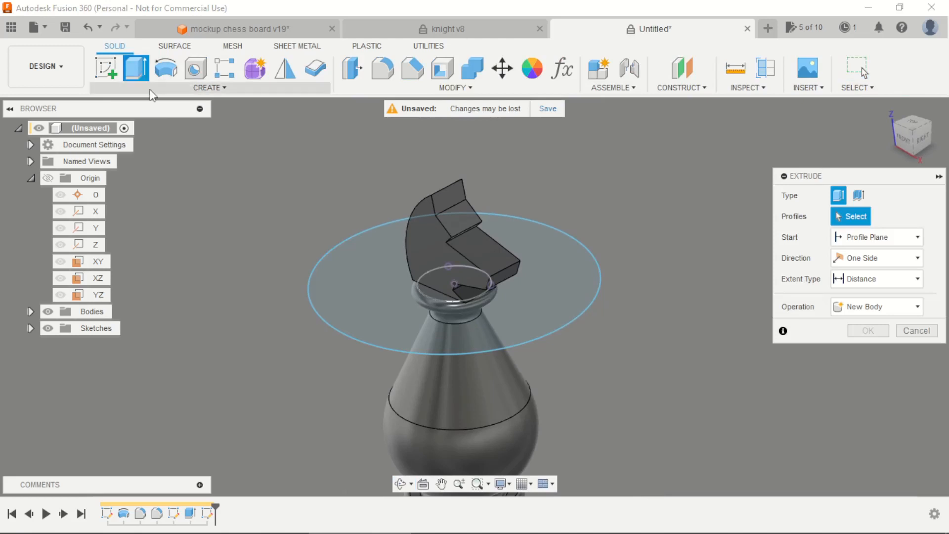
{"action": "left_click", "coordinate": [355, 305]}
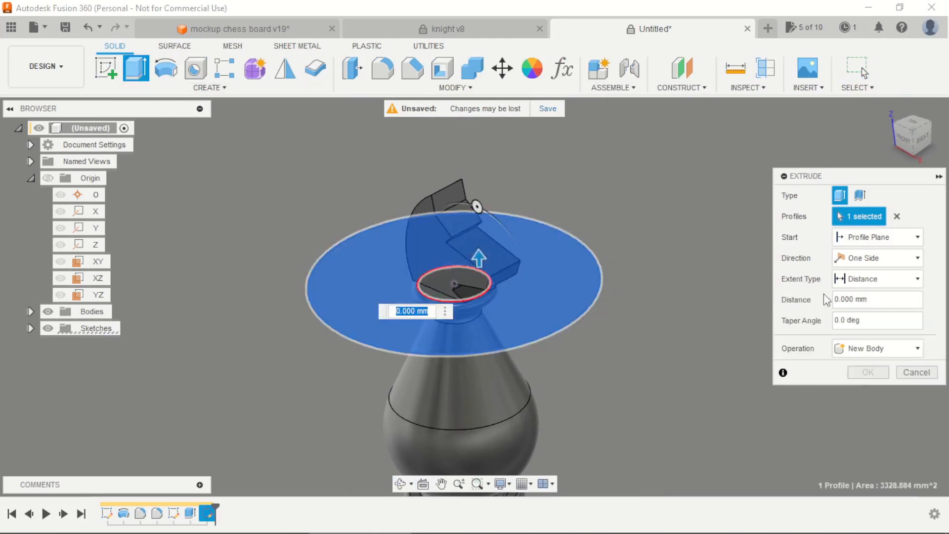
{"action": "left_click", "coordinate": [862, 299]}
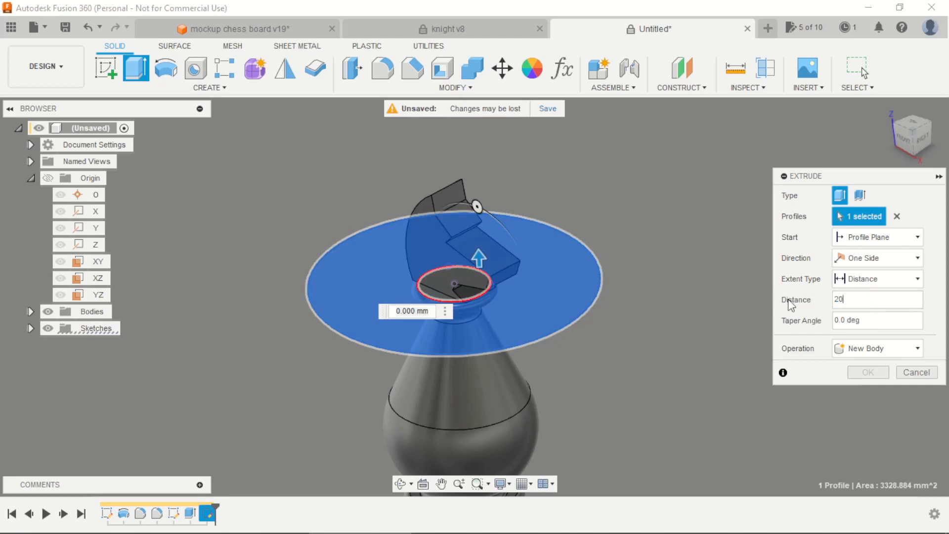
{"action": "key", "text": "Return"}
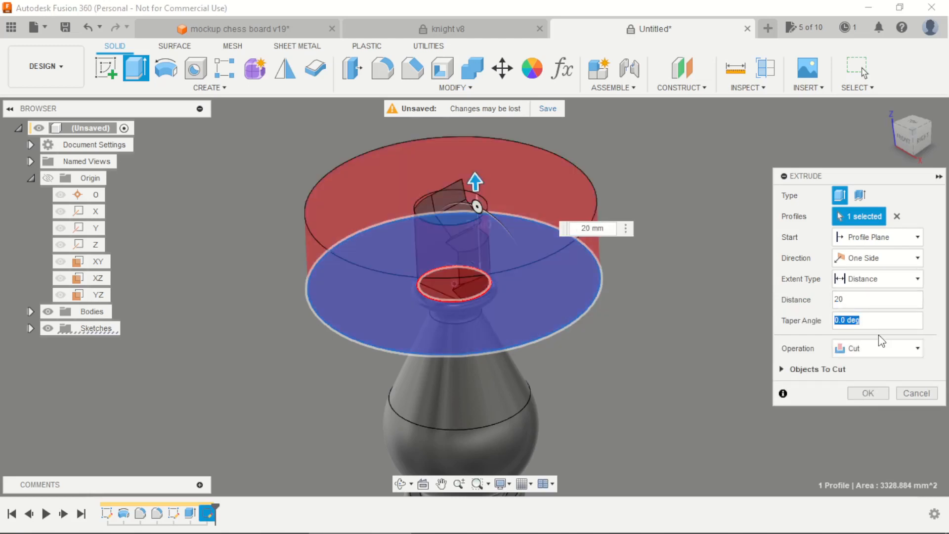
Set the extrusion's taper angle to -60 deg and apply it as a cut trimming the base of the horse head.
{"action": "type", "text": "-60"}
{"action": "middle_click_drag", "start_coordinate": [578, 330], "coordinate": [514, 296], "text": "shift"}
{"action": "scroll", "coordinate": [514, 295], "scroll_direction": "up", "scroll_amount": 4}
{"action": "middle_click_drag", "start_coordinate": [569, 386], "coordinate": [612, 348], "text": "shift"}
{"action": "scroll", "coordinate": [447, 424], "scroll_direction": "up", "scroll_amount": 4}
{"action": "mouse_move", "coordinate": [428, 423]}
{"action": "middle_mouse_down", "text": "shift"}
{"action": "mouse_move", "coordinate": [428, 444]}
{"action": "mouse_move", "coordinate": [425, 413]}
{"action": "middle_mouse_up", "text": "shift"}
{"action": "scroll", "coordinate": [442, 396], "scroll_direction": "down", "scroll_amount": 5}
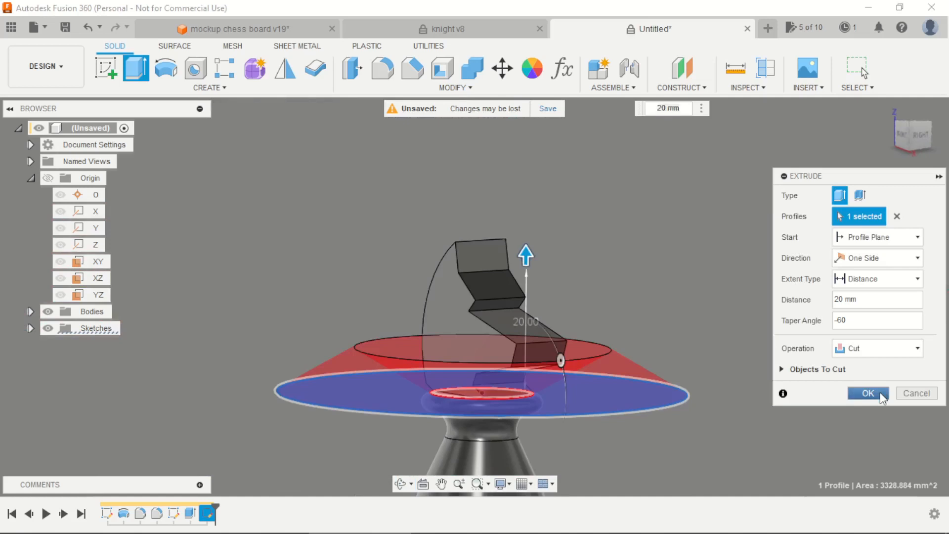
{"action": "left_click", "coordinate": [868, 392]}
Check the head's rounding in knight.pdf, then start a Fillet with the curved back edge and the short edge below it.
{"action": "mouse_move", "coordinate": [735, 241]}
{"action": "middle_mouse_down", "text": "shift"}
{"action": "mouse_move", "coordinate": [762, 262]}
{"action": "mouse_move", "coordinate": [704, 244]}
{"action": "mouse_move", "coordinate": [604, 286]}
{"action": "middle_mouse_up", "text": "shift"}
{"action": "key", "text": "alt+Tab"}
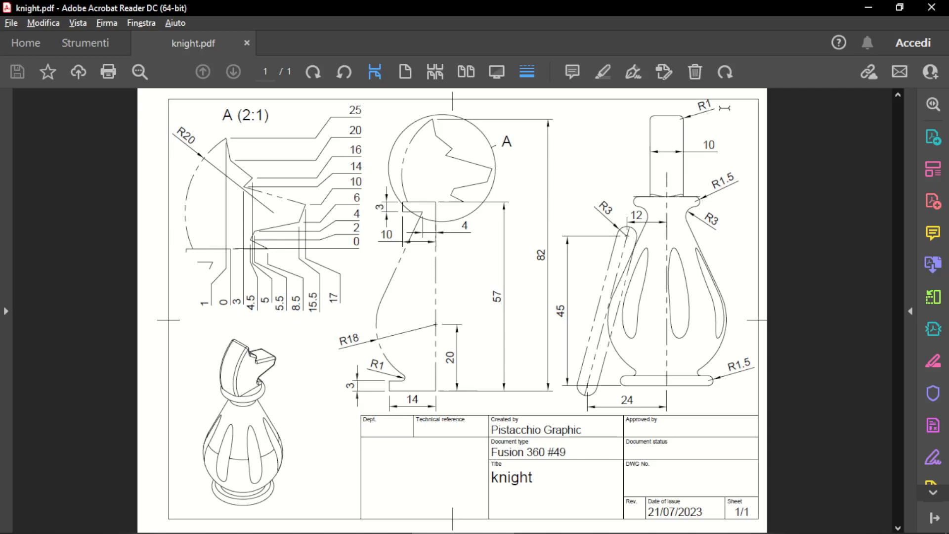
{"action": "key", "text": "alt+Tab"}
{"action": "middle_click_drag", "start_coordinate": [517, 235], "coordinate": [607, 248], "text": "shift"}
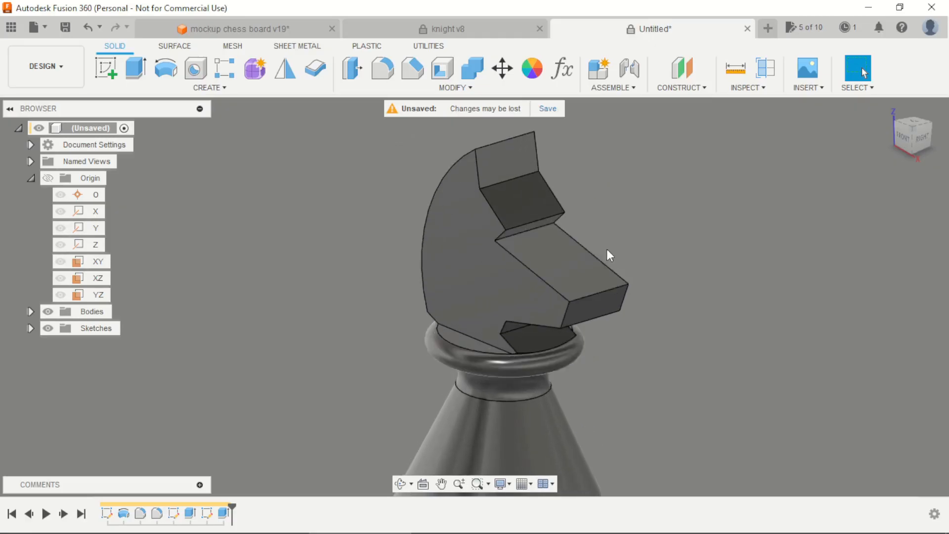
{"action": "left_click", "coordinate": [382, 68]}
{"action": "left_click", "coordinate": [391, 185]}
{"action": "scroll", "coordinate": [366, 342], "scroll_direction": "up", "scroll_amount": 3}
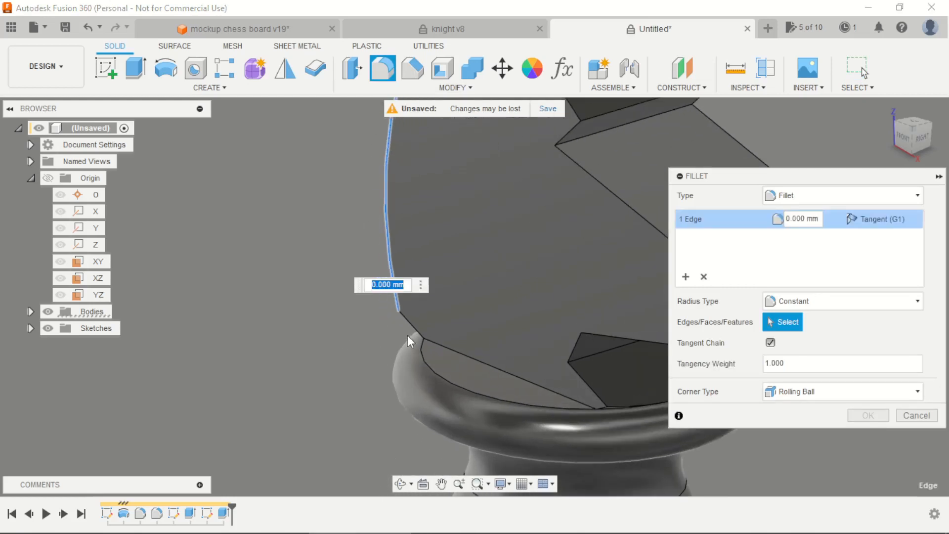
{"action": "left_click", "coordinate": [415, 324]}
Add the rest of that side face's outline to the fillet, from the neck and mouth around the muzzle to the top of the head.
{"action": "scroll", "coordinate": [349, 312], "scroll_direction": "down", "scroll_amount": 3}
{"action": "scroll", "coordinate": [514, 384], "scroll_direction": "up", "scroll_amount": 6}
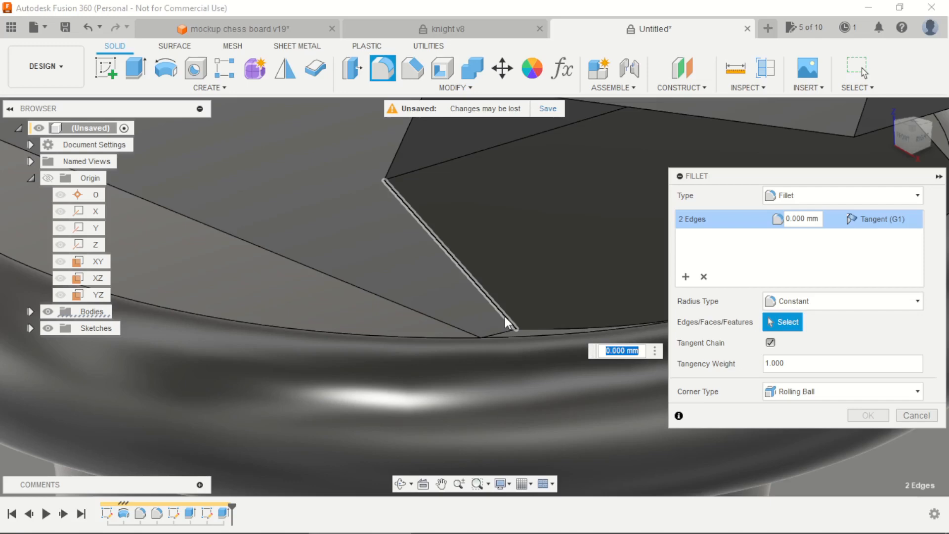
{"action": "left_click", "coordinate": [472, 255]}
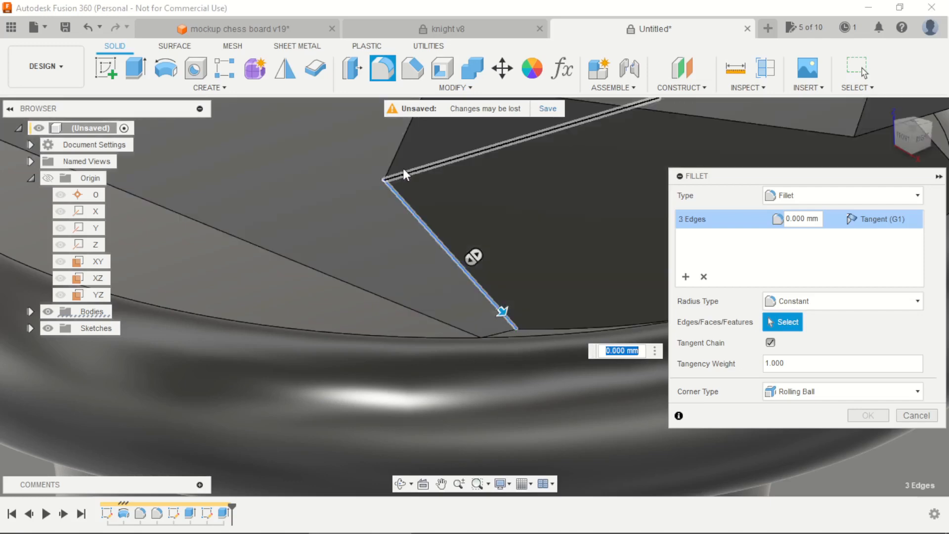
{"action": "left_click", "coordinate": [396, 155]}
{"action": "scroll", "coordinate": [416, 163], "scroll_direction": "down", "scroll_amount": 2}
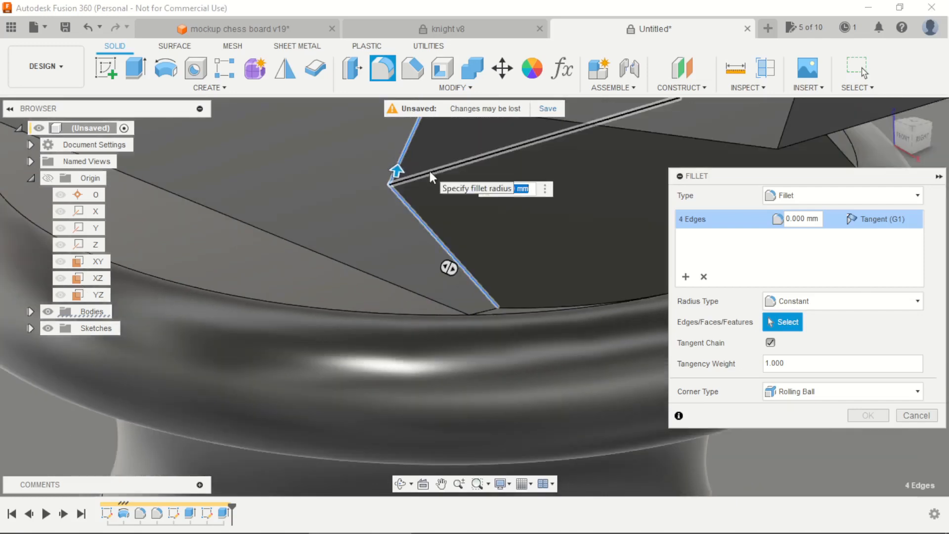
{"action": "scroll", "coordinate": [429, 171], "scroll_direction": "down", "scroll_amount": 3}
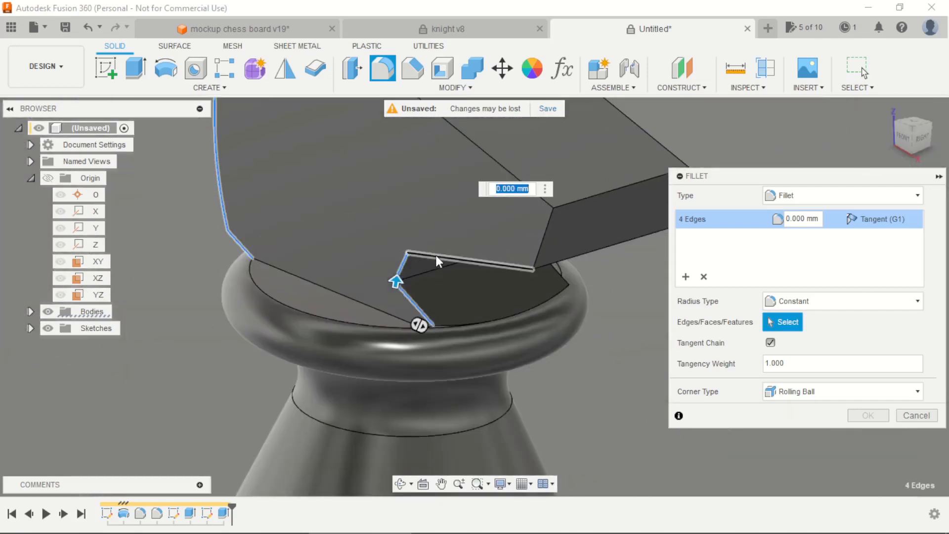
{"action": "left_click", "coordinate": [435, 255]}
{"action": "middle_click_drag", "start_coordinate": [543, 238], "coordinate": [500, 230], "text": "shift"}
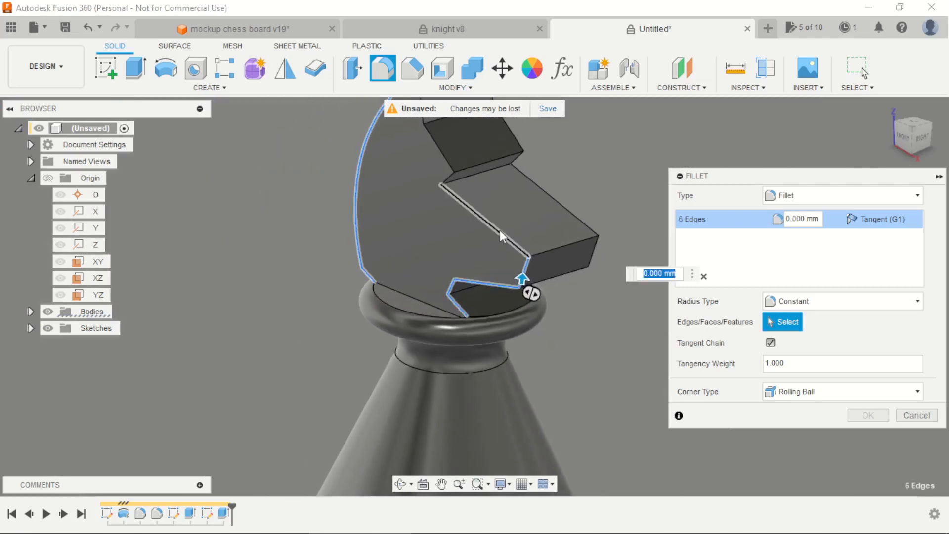
{"action": "left_click", "coordinate": [500, 230]}
{"action": "middle_click_drag", "start_coordinate": [457, 149], "coordinate": [429, 174], "text": "shift"}
{"action": "left_click", "coordinate": [446, 189]}
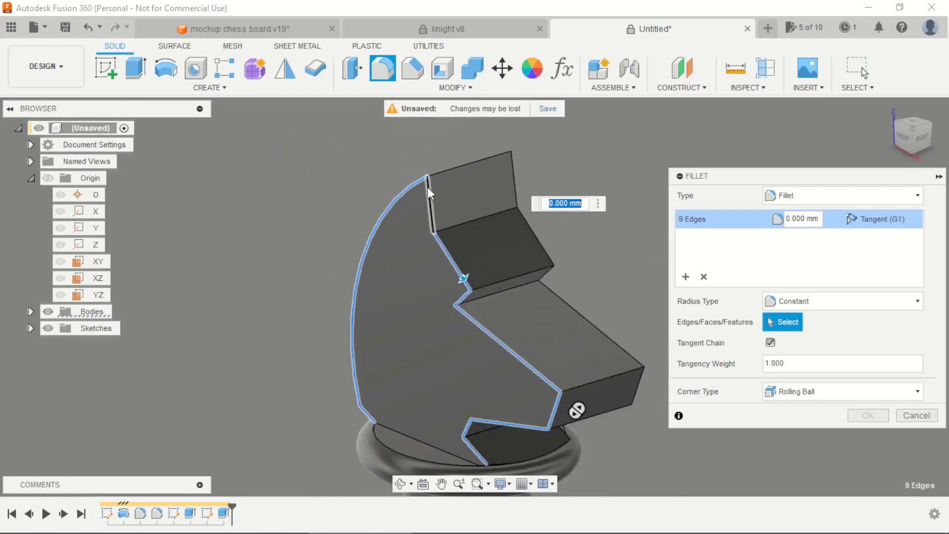
{"action": "left_click", "coordinate": [428, 188]}
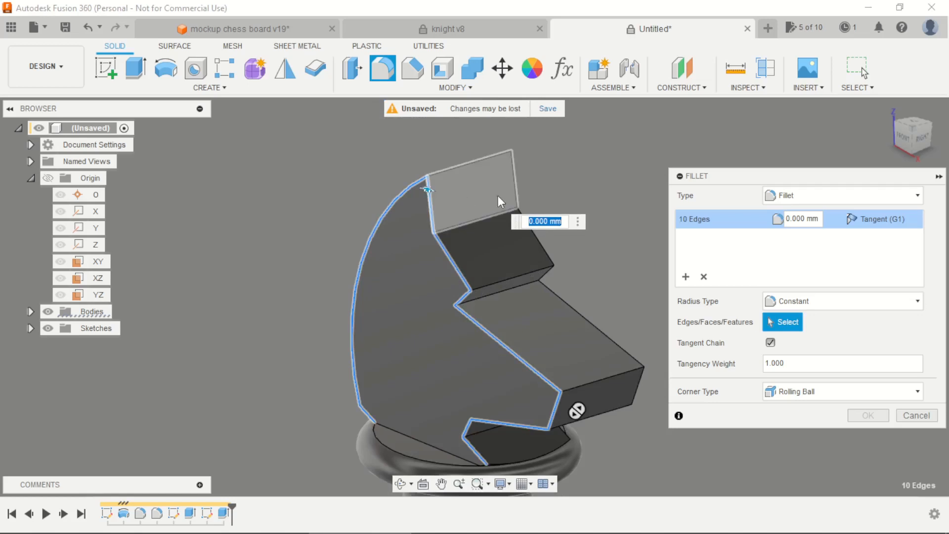
Add the edges running across the head's thickness to the fillet, from the top tip down to the muzzle's lower front edge.
{"action": "left_click", "coordinate": [482, 163]}
{"action": "left_click", "coordinate": [473, 217]}
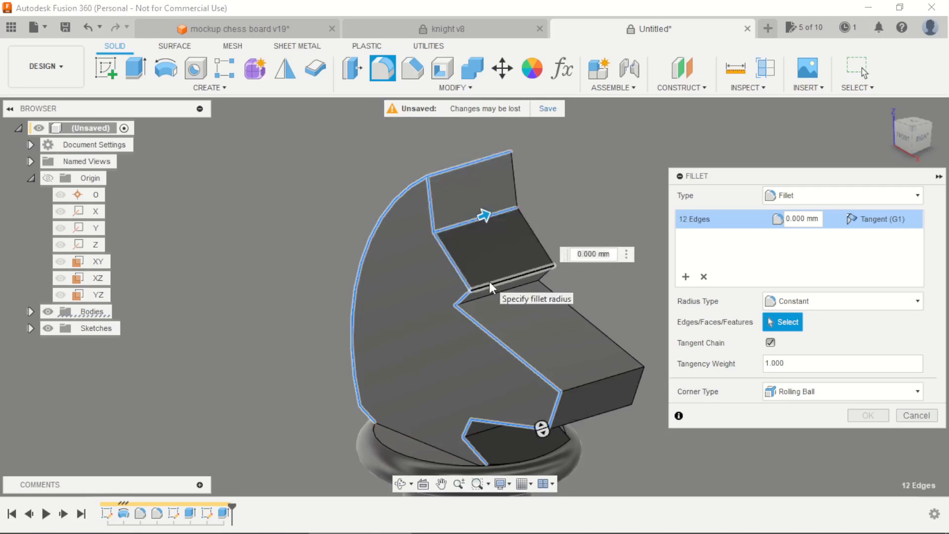
{"action": "left_click", "coordinate": [491, 285]}
{"action": "left_click", "coordinate": [491, 292]}
{"action": "left_click", "coordinate": [577, 386]}
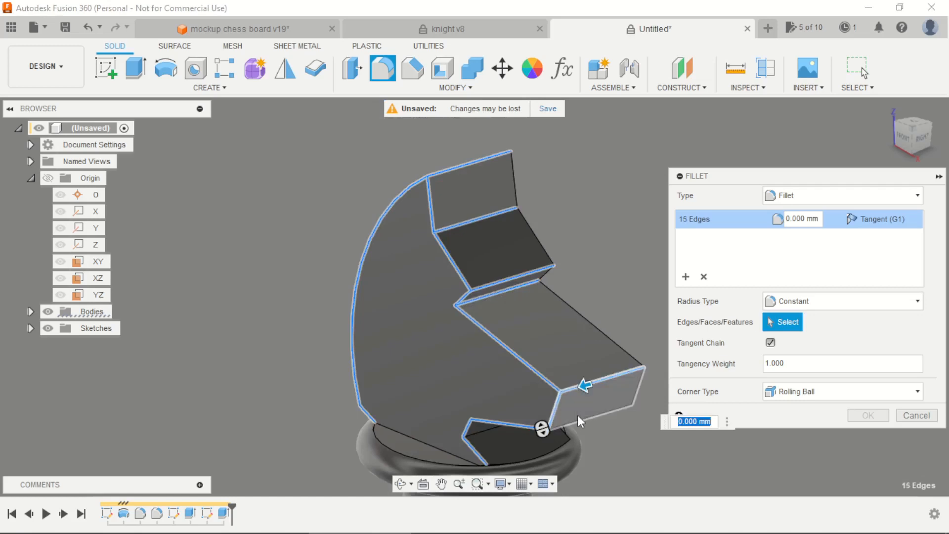
{"action": "left_click", "coordinate": [579, 418]}
Add the two edges across the head's thickness at the notch below the muzzle to the fillet.
{"action": "middle_click_drag", "start_coordinate": [580, 418], "coordinate": [515, 355], "text": "shift"}
{"action": "scroll", "coordinate": [514, 356], "scroll_direction": "down", "scroll_amount": 3}
{"action": "scroll", "coordinate": [514, 457], "scroll_direction": "up", "scroll_amount": 4}
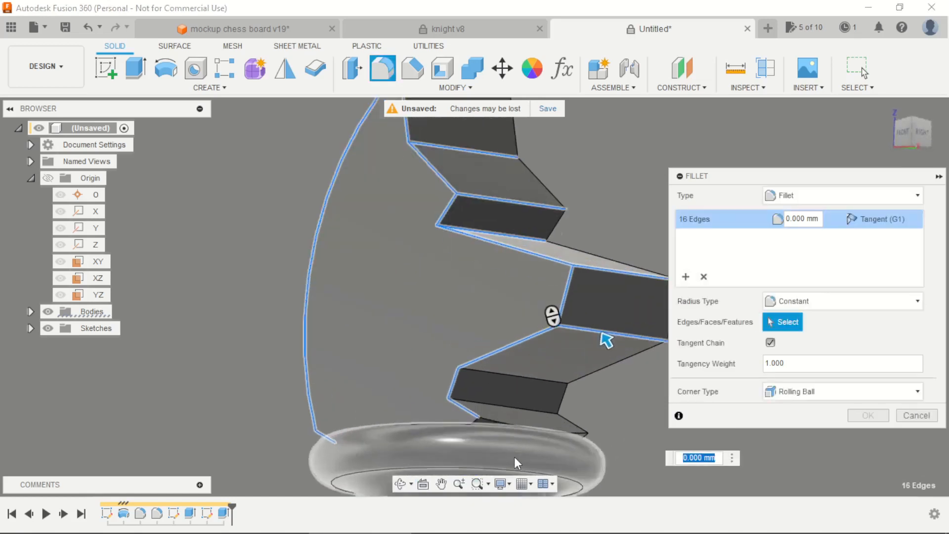
{"action": "scroll", "coordinate": [514, 462], "scroll_direction": "up", "scroll_amount": 1}
{"action": "left_click", "coordinate": [502, 404]}
{"action": "left_click", "coordinate": [538, 385]}
{"action": "scroll", "coordinate": [538, 386], "scroll_direction": "down", "scroll_amount": 3}
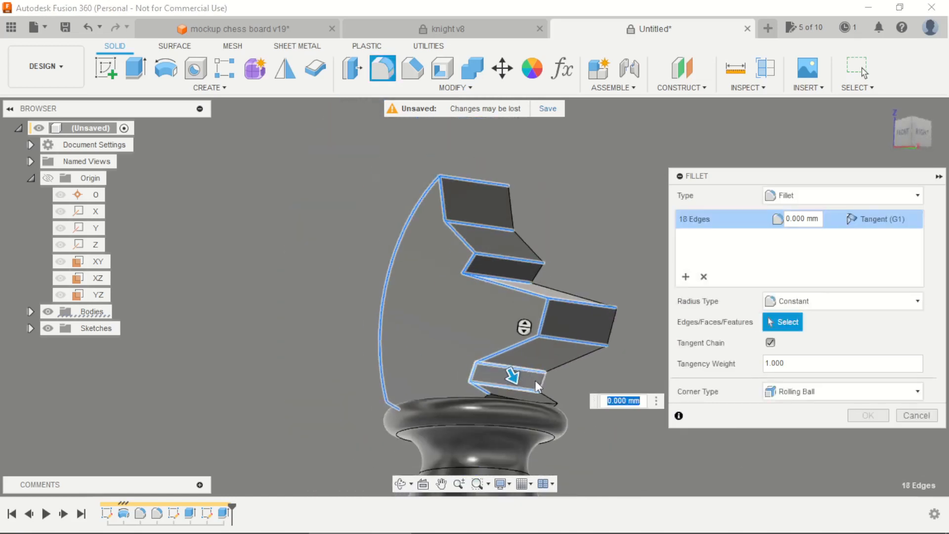
Add the opposite side face's front outline to the fillet, from the neck notch and jaw up to the forehead.
{"action": "middle_click_drag", "start_coordinate": [524, 326], "coordinate": [344, 299], "text": "shift"}
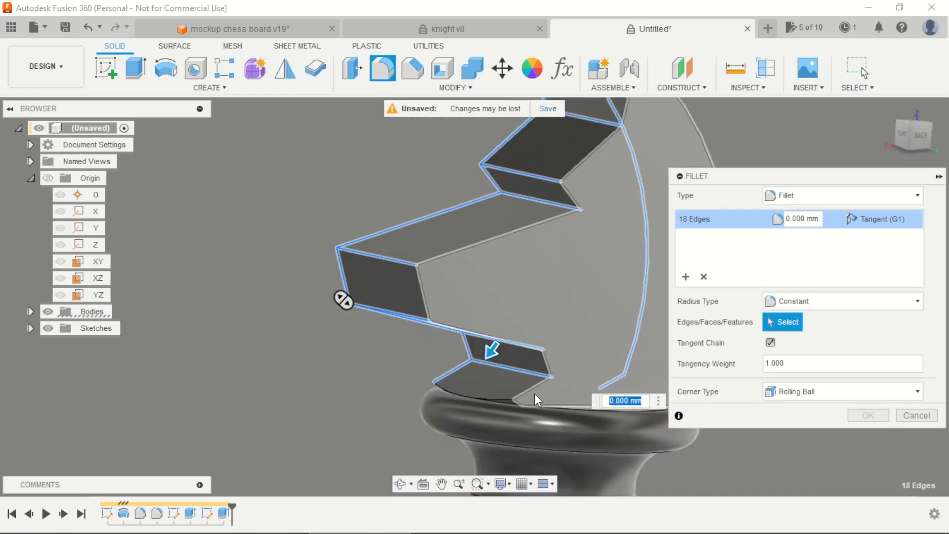
{"action": "left_click", "coordinate": [535, 393]}
{"action": "left_click", "coordinate": [551, 366]}
{"action": "middle_click_drag", "start_coordinate": [550, 366], "coordinate": [545, 381], "text": "shift"}
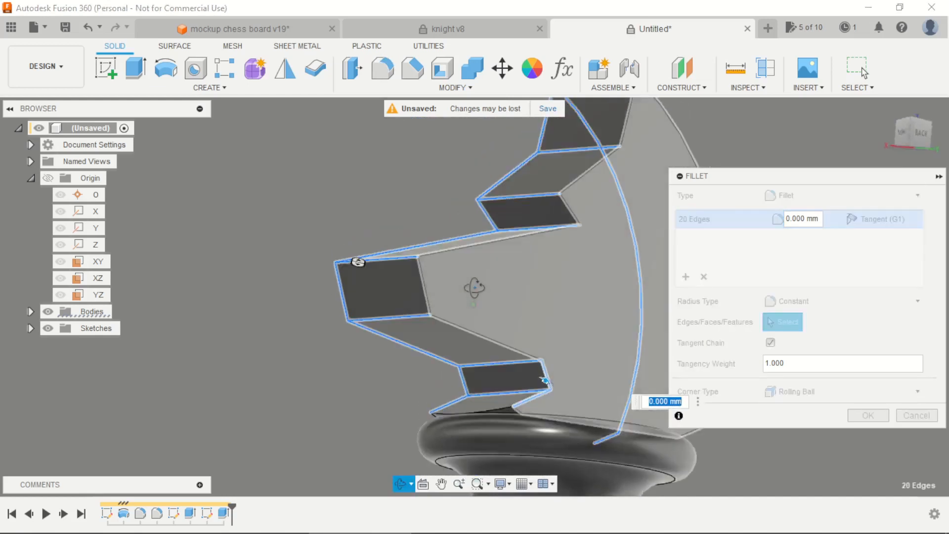
{"action": "middle_click_drag", "start_coordinate": [475, 287], "coordinate": [472, 268], "text": "shift"}
{"action": "left_click", "coordinate": [466, 326]}
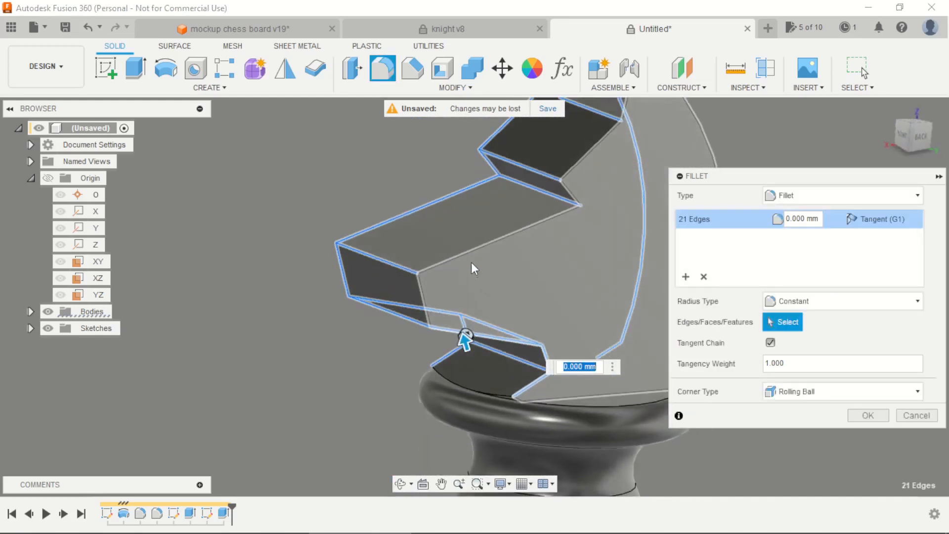
{"action": "left_click", "coordinate": [470, 250]}
{"action": "left_click", "coordinate": [568, 189]}
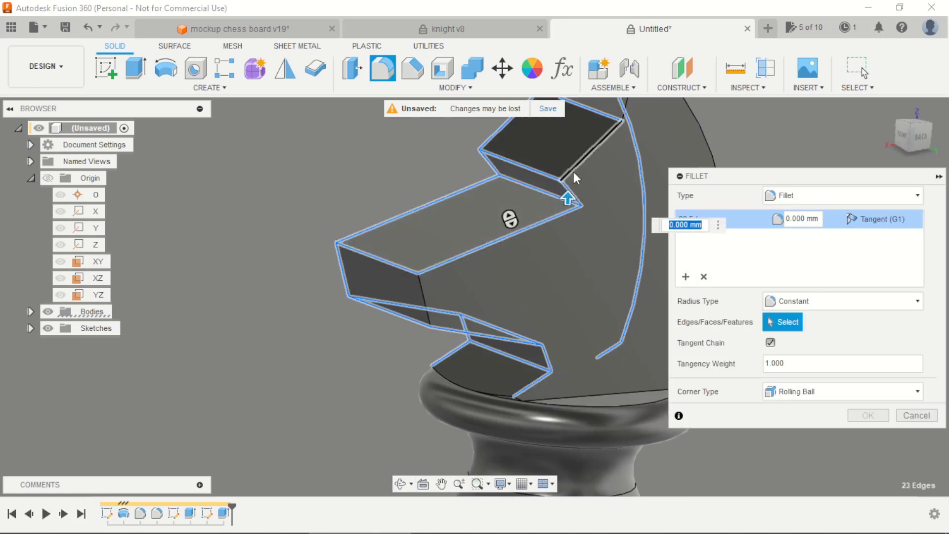
{"action": "left_click", "coordinate": [573, 171]}
Add the opposite face's top edge, curved back edge and short edge near the collar, and set the fillet radius to 1 mm.
{"action": "middle_click_drag", "start_coordinate": [433, 222], "coordinate": [538, 144], "text": "shift"}
{"action": "left_click", "coordinate": [572, 140]}
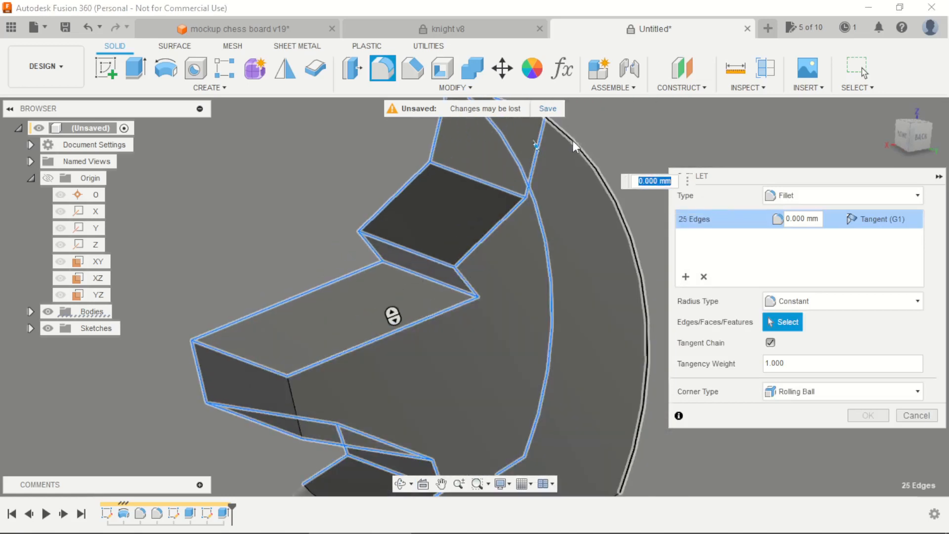
{"action": "left_click", "coordinate": [568, 145]}
{"action": "scroll", "coordinate": [609, 286], "scroll_direction": "down", "scroll_amount": 3}
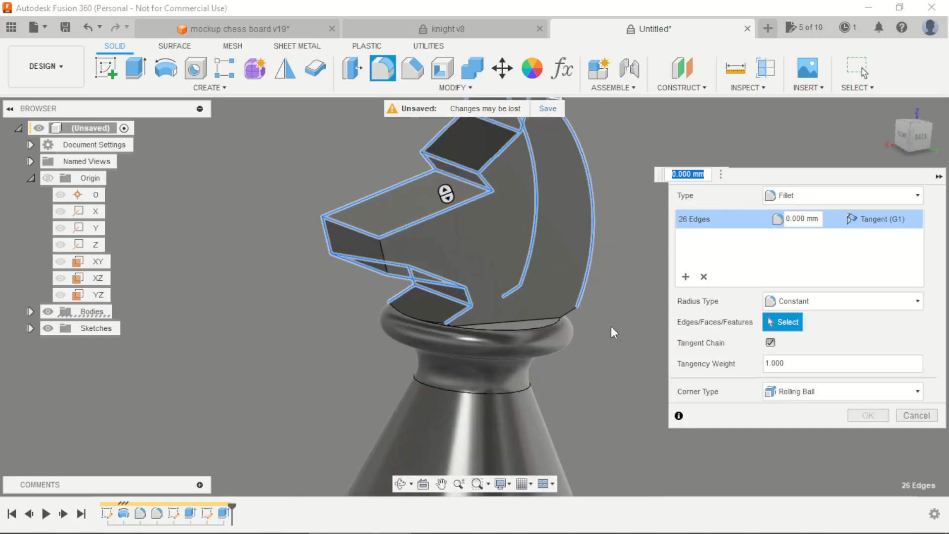
{"action": "scroll", "coordinate": [610, 326], "scroll_direction": "up", "scroll_amount": 3}
{"action": "left_click", "coordinate": [545, 307]}
{"action": "type", "text": "1"}
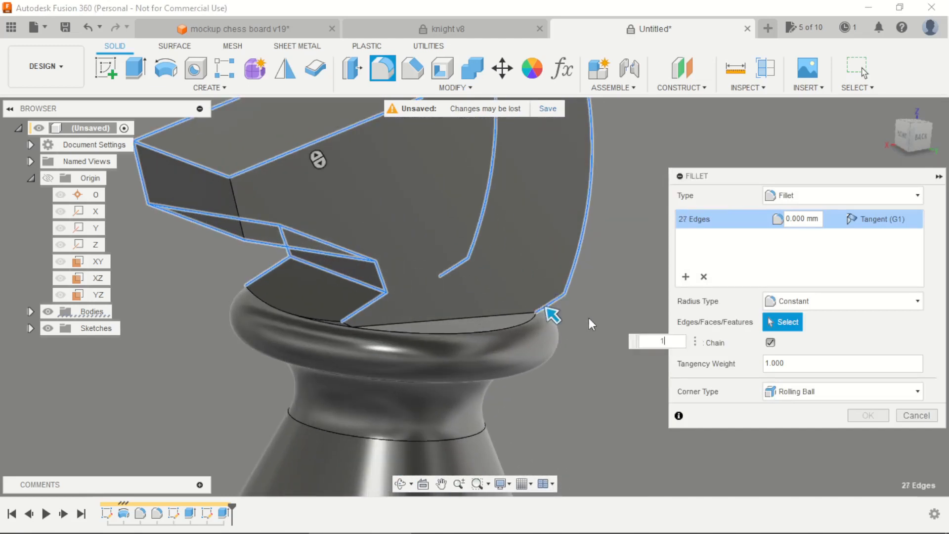
Add the muzzle tip's remaining front edge on the side face to the fillet and apply the 1 mm fillet.
{"action": "scroll", "coordinate": [589, 318], "scroll_direction": "down", "scroll_amount": 3}
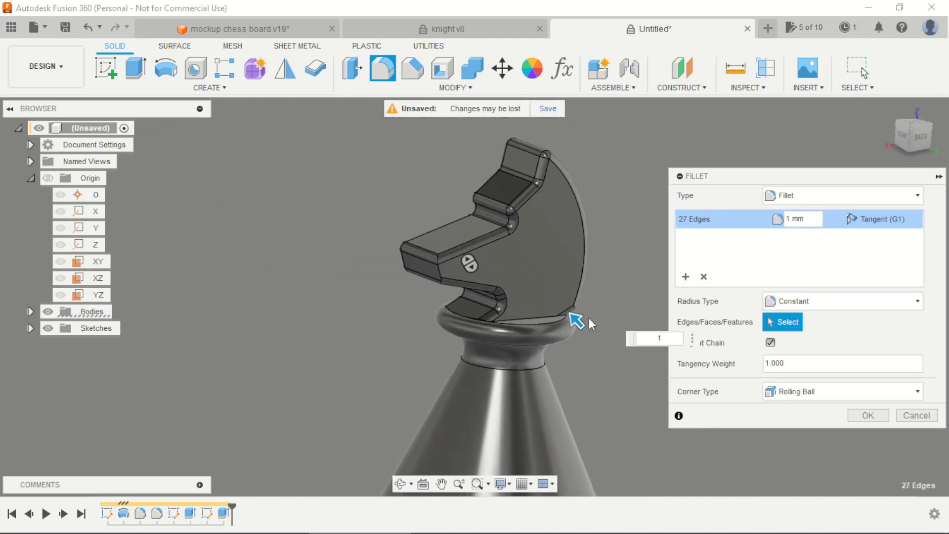
{"action": "scroll", "coordinate": [433, 253], "scroll_direction": "up", "scroll_amount": 6}
{"action": "left_click", "coordinate": [390, 273]}
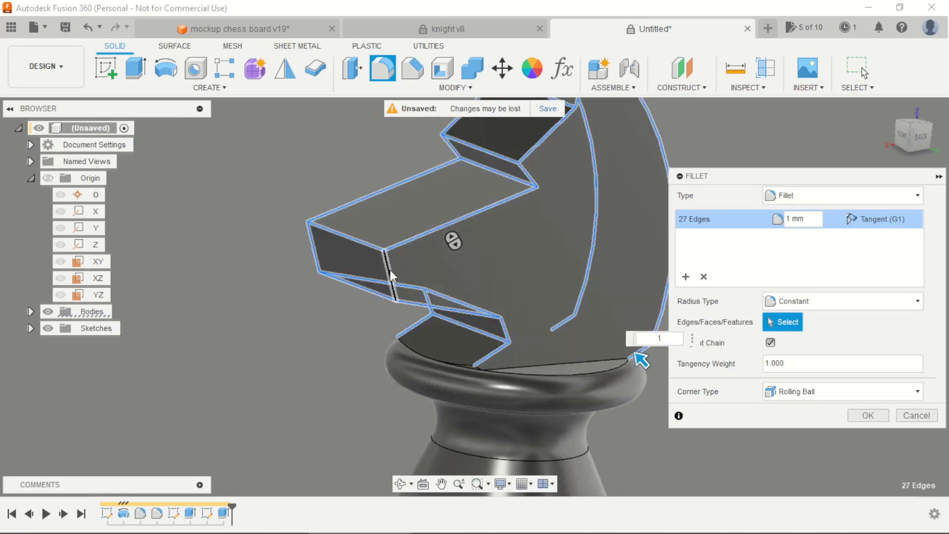
{"action": "mouse_move", "coordinate": [390, 273]}
{"action": "middle_mouse_down", "text": "shift"}
{"action": "mouse_move", "coordinate": [372, 258]}
{"action": "mouse_move", "coordinate": [395, 262]}
{"action": "middle_mouse_up", "text": "shift"}
{"action": "middle_click_drag", "start_coordinate": [455, 304], "coordinate": [638, 331], "text": "shift"}
{"action": "left_click", "coordinate": [868, 415]}
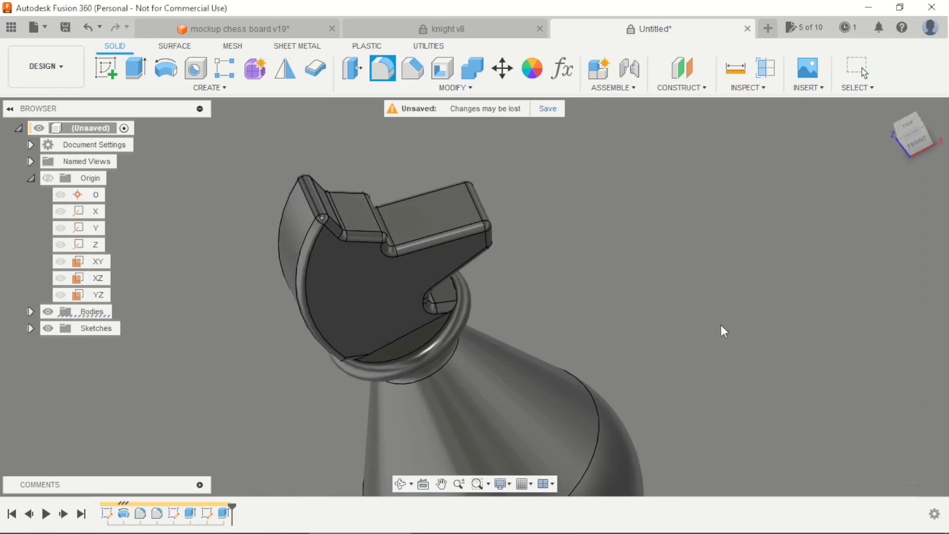
Start a new sketch on the XZ plane for the groove profile on the knight's body.
{"action": "scroll", "coordinate": [608, 262], "scroll_direction": "down", "scroll_amount": 4}
{"action": "middle_click_drag", "start_coordinate": [608, 262], "coordinate": [591, 230], "text": "shift"}
{"action": "middle_click_drag", "start_coordinate": [650, 266], "coordinate": [543, 285], "text": "shift"}
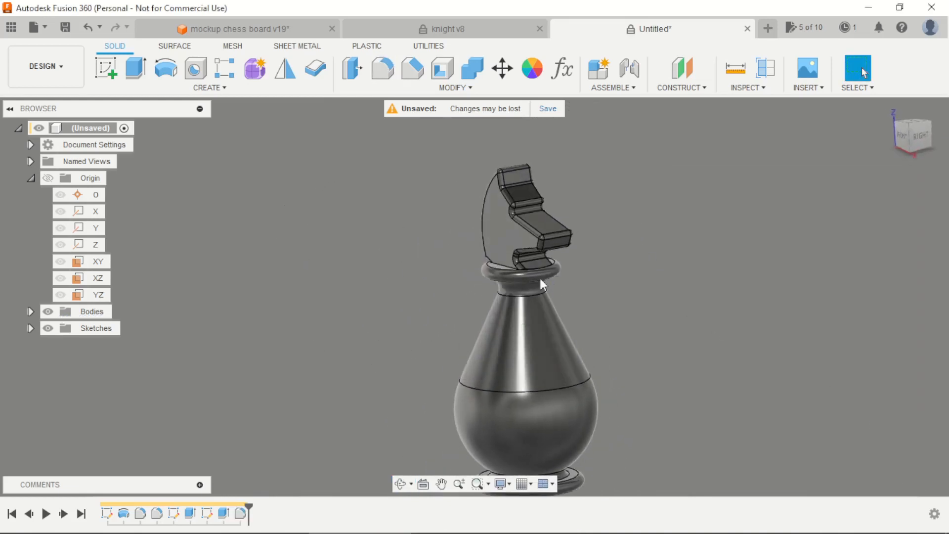
{"action": "scroll", "coordinate": [385, 235], "scroll_direction": "down", "scroll_amount": 2}
{"action": "scroll", "coordinate": [308, 254], "scroll_direction": "up", "scroll_amount": 1}
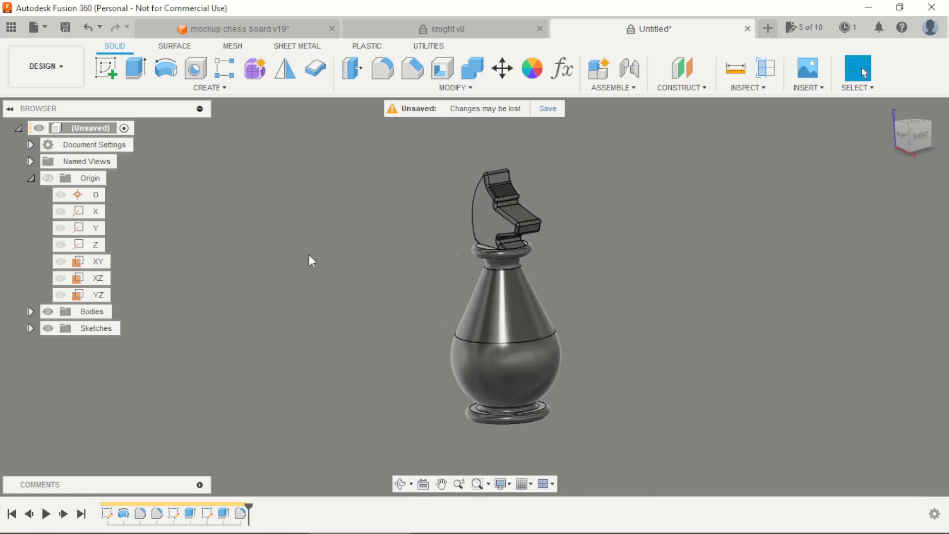
{"action": "middle_click_drag", "start_coordinate": [238, 149], "coordinate": [776, 298], "text": "shift"}
{"action": "left_click", "coordinate": [570, 357]}
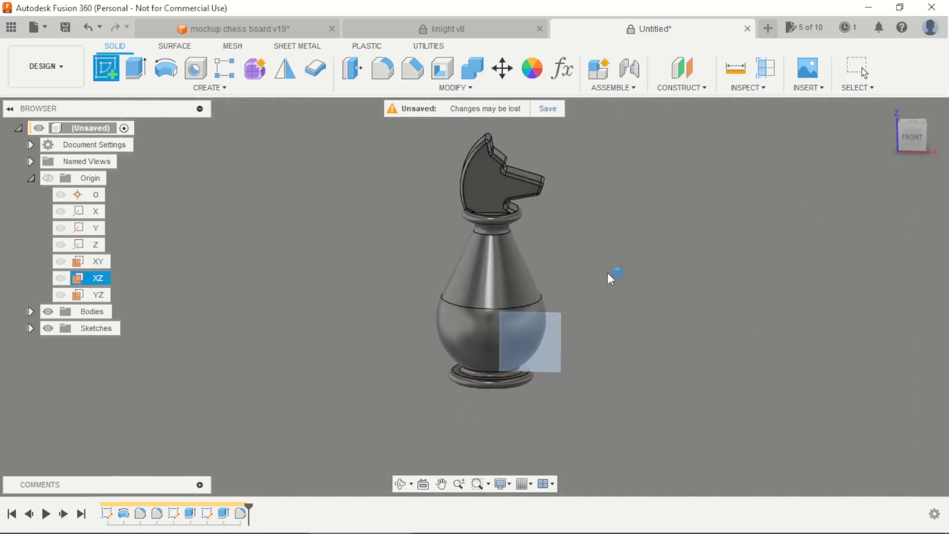
{"action": "scroll", "coordinate": [593, 363], "scroll_direction": "down", "scroll_amount": 2}
{"action": "scroll", "coordinate": [456, 241], "scroll_direction": "up", "scroll_amount": 3}
Sketch a slanted center-to-center slot beside the body, leaning toward it at the top, about 5.9 mm wide and 48.5 mm long overall.
{"action": "key", "text": "l"}
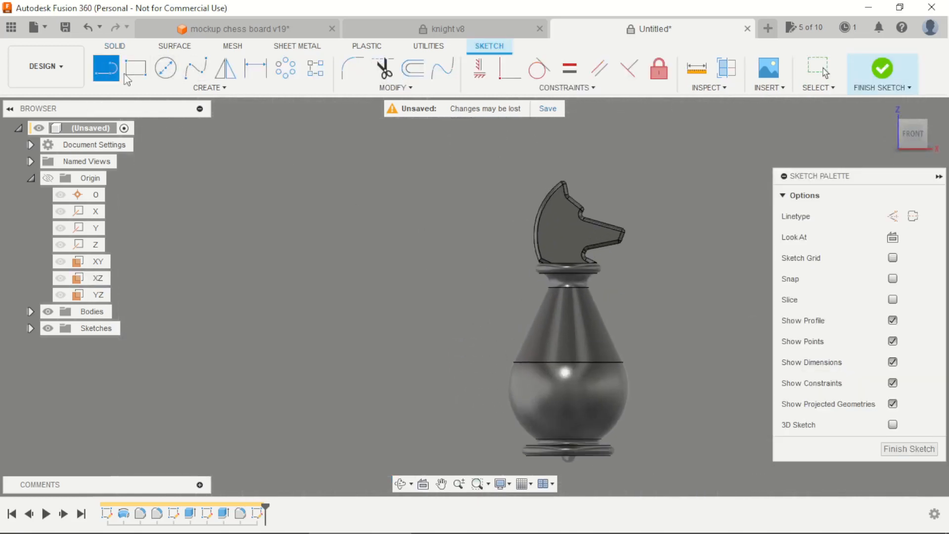
{"action": "left_click", "coordinate": [207, 87]}
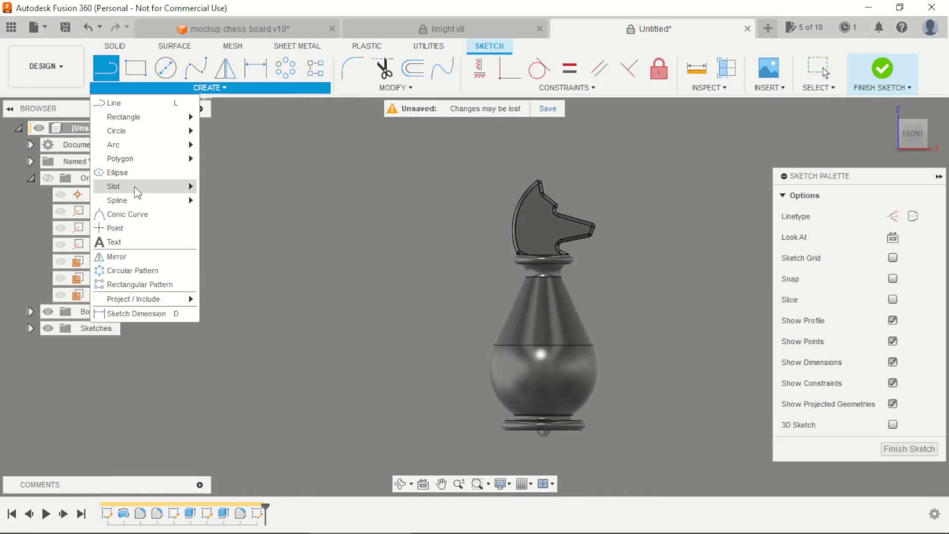
{"action": "mouse_move", "coordinate": [137, 190]}
{"action": "left_click", "coordinate": [230, 188]}
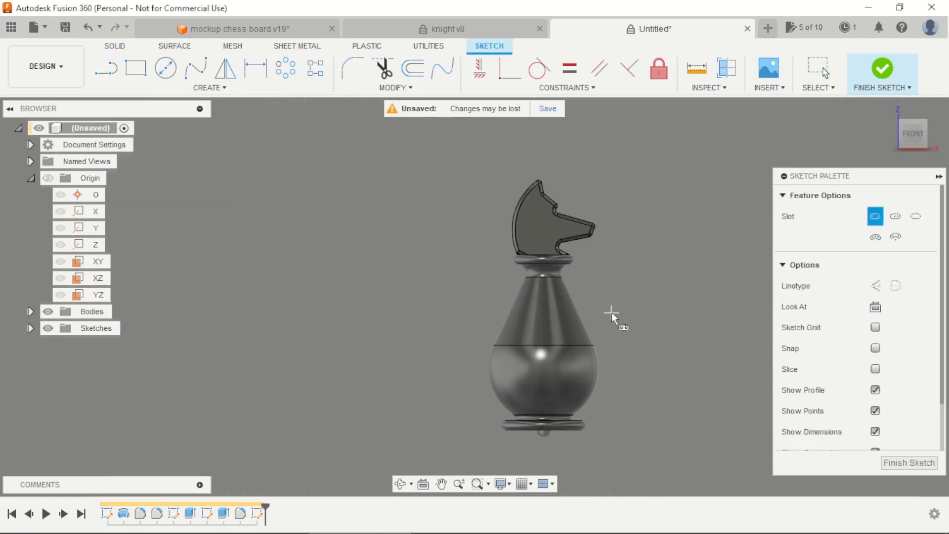
{"action": "left_click", "coordinate": [438, 423]}
{"action": "left_click", "coordinate": [487, 279]}
{"action": "scroll", "coordinate": [487, 309], "scroll_direction": "up", "scroll_amount": 2}
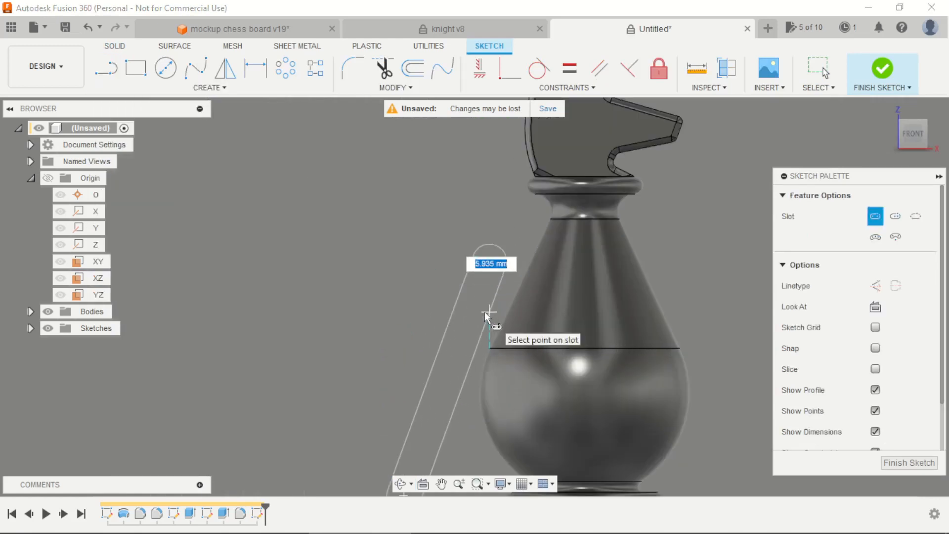
{"action": "left_click", "coordinate": [486, 312]}
{"action": "scroll", "coordinate": [509, 254], "scroll_direction": "down", "scroll_amount": 3}
{"action": "scroll", "coordinate": [504, 252], "scroll_direction": "up", "scroll_amount": 3}
{"action": "key", "text": "Escape"}
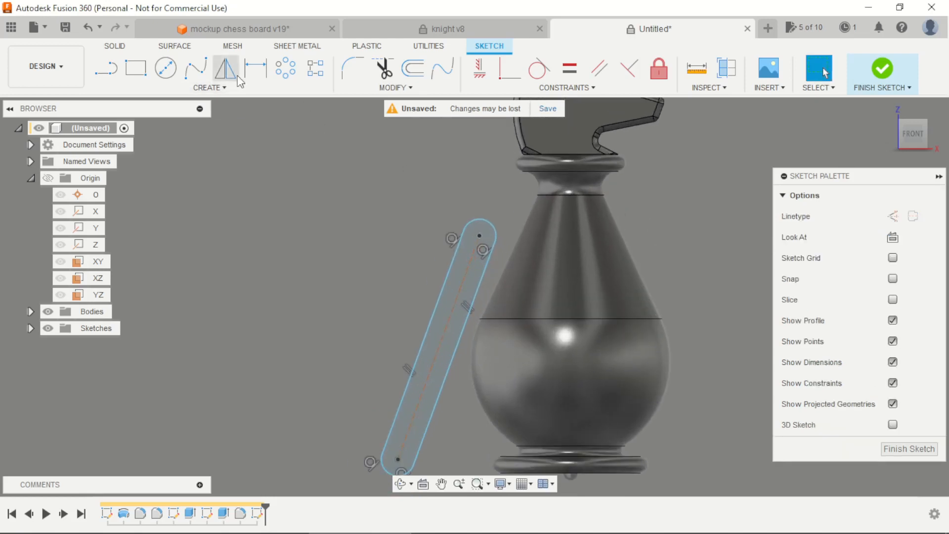
Extend the slot's centerline to the rounded arcs at both of its ends.
{"action": "left_click", "coordinate": [392, 87]}
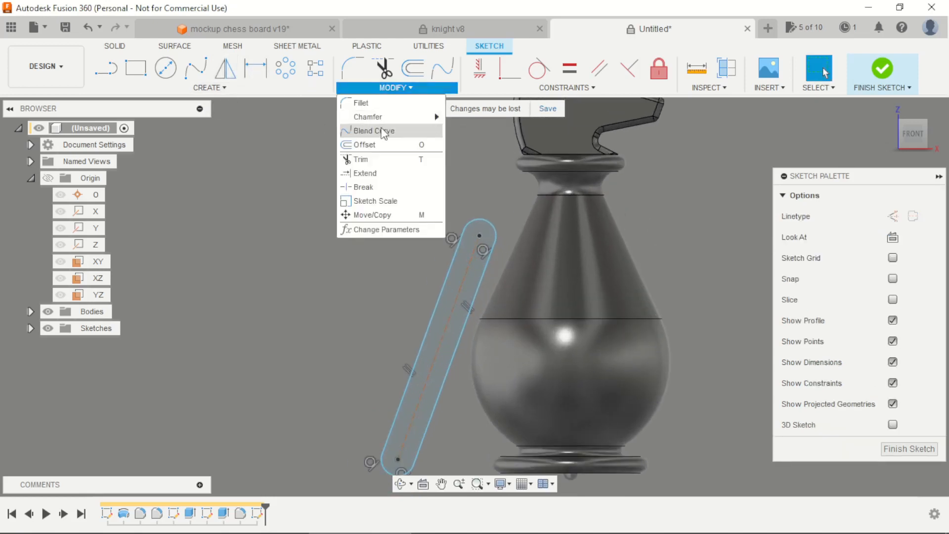
{"action": "left_click", "coordinate": [374, 173]}
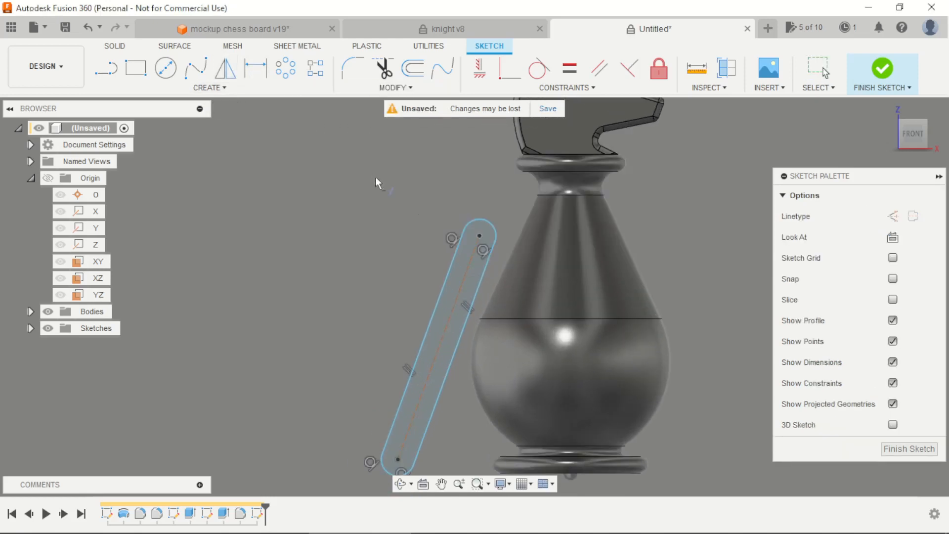
{"action": "left_click", "coordinate": [465, 267]}
{"action": "left_click", "coordinate": [407, 443]}
{"action": "scroll", "coordinate": [421, 362], "scroll_direction": "down", "scroll_amount": 2}
{"action": "scroll", "coordinate": [444, 424], "scroll_direction": "up", "scroll_amount": 3}
{"action": "key", "text": "Escape"}
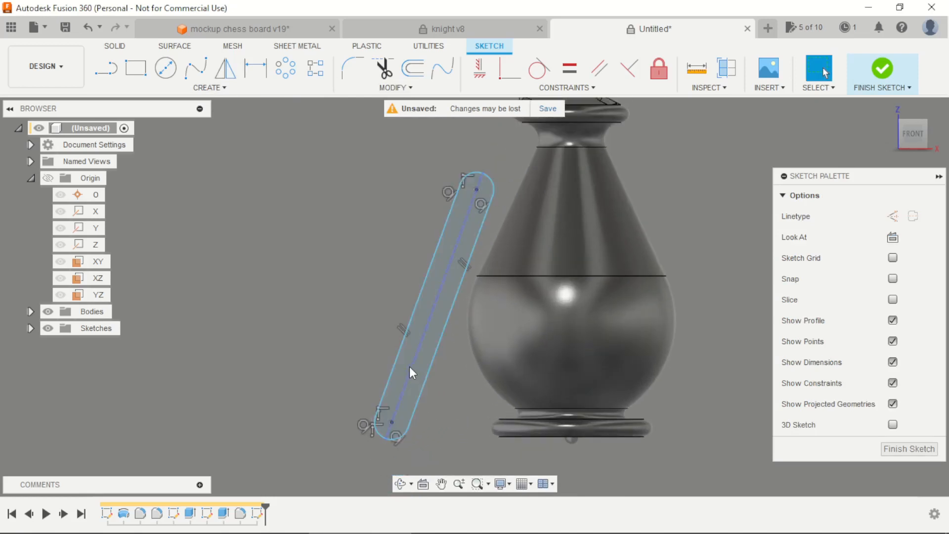
Convert the slot's extended centerline from construction to a normal solid line.
{"action": "left_click", "coordinate": [409, 366]}
{"action": "left_click", "coordinate": [896, 221]}
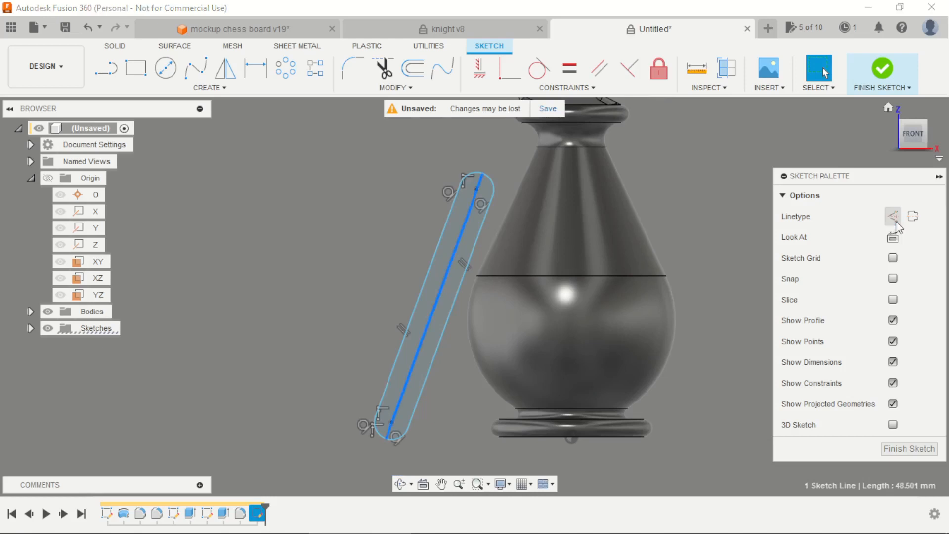
{"action": "left_click", "coordinate": [696, 179]}
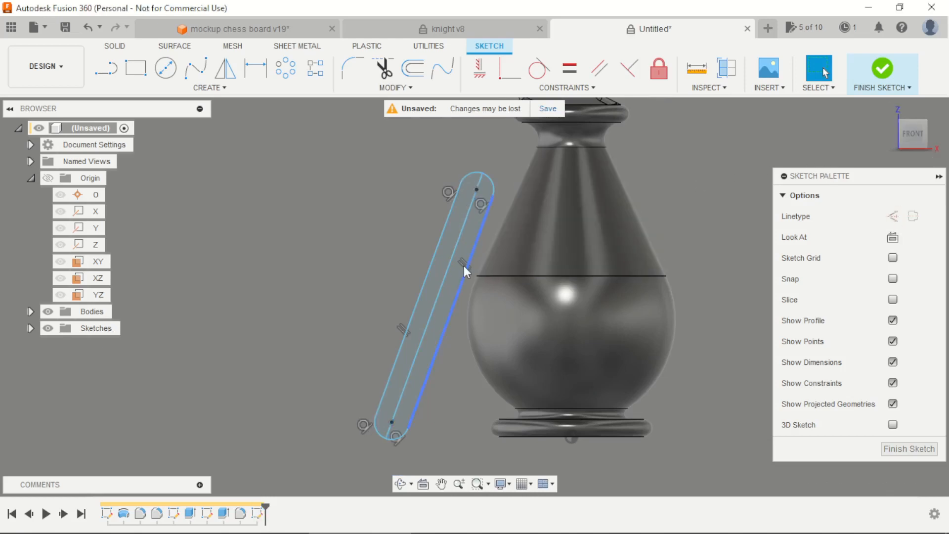
Align the slot's lower center point horizontally with the origin using the Horizontal/Vertical constraint.
{"action": "scroll", "coordinate": [390, 284], "scroll_direction": "down", "scroll_amount": 2}
{"action": "left_click", "coordinate": [480, 68]}
{"action": "scroll", "coordinate": [393, 390], "scroll_direction": "up", "scroll_amount": 2}
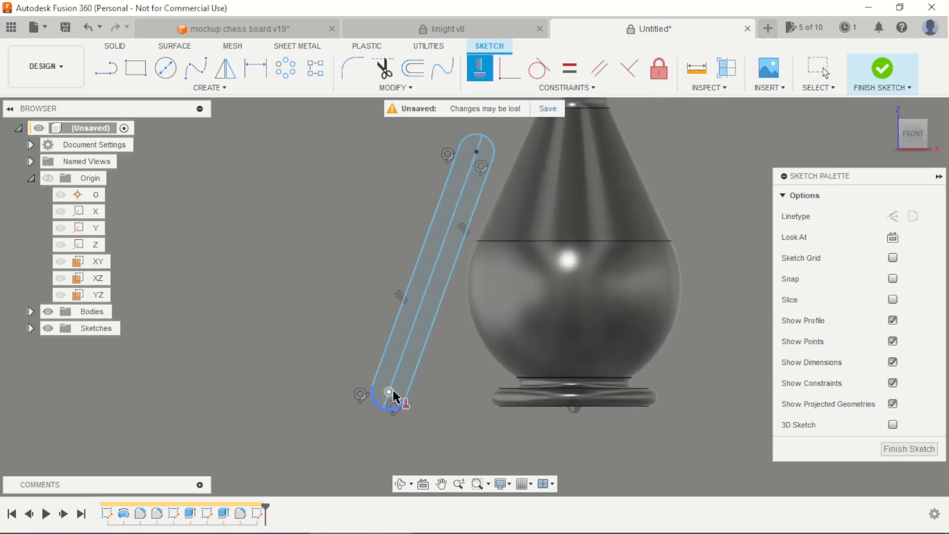
{"action": "left_click", "coordinate": [389, 391]}
{"action": "left_click", "coordinate": [575, 409]}
{"action": "scroll", "coordinate": [544, 420], "scroll_direction": "down", "scroll_amount": 2}
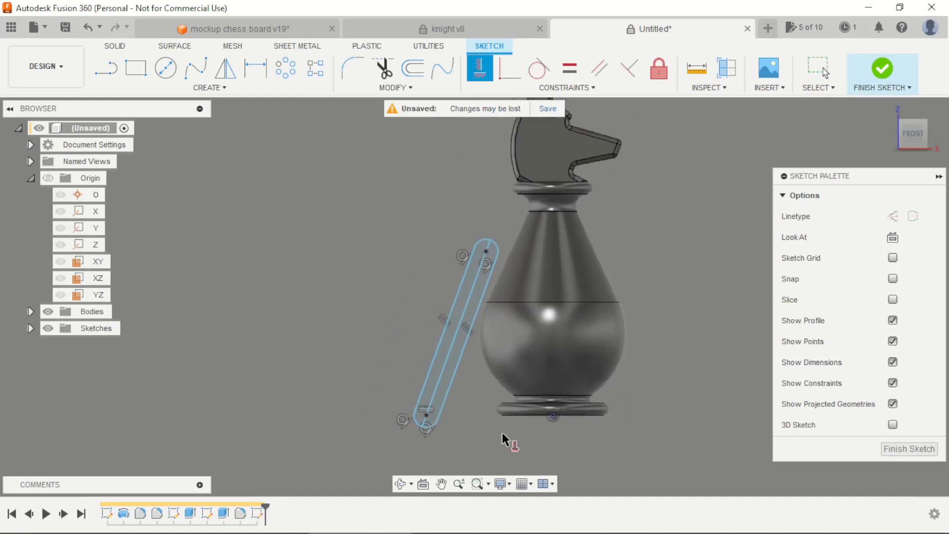
{"action": "scroll", "coordinate": [503, 432], "scroll_direction": "up", "scroll_amount": 2}
{"action": "key", "text": "Escape"}
Switch to knight.pdf in Acrobat Reader to check the slot's dimensions, then return to the Fusion 360 sketch.
{"action": "key", "text": "d"}
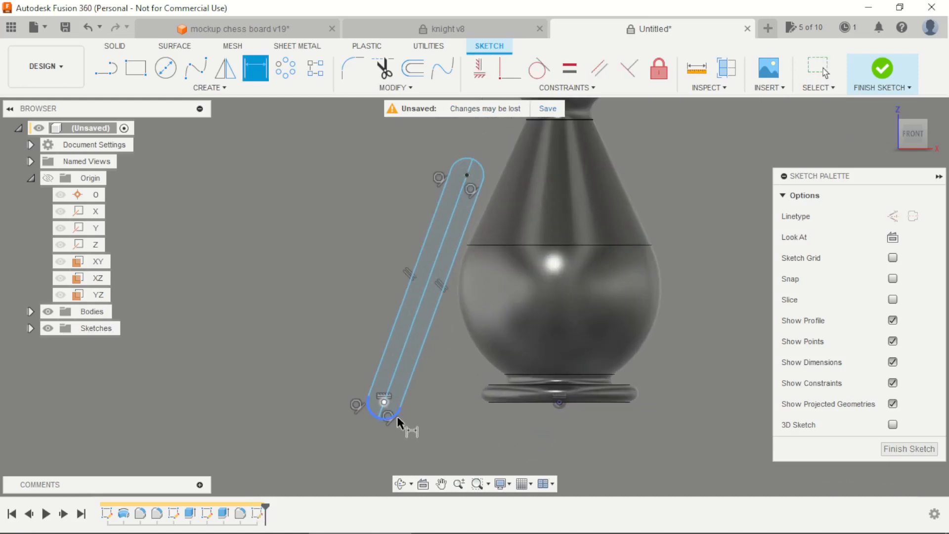
{"action": "key", "text": "alt+Tab"}
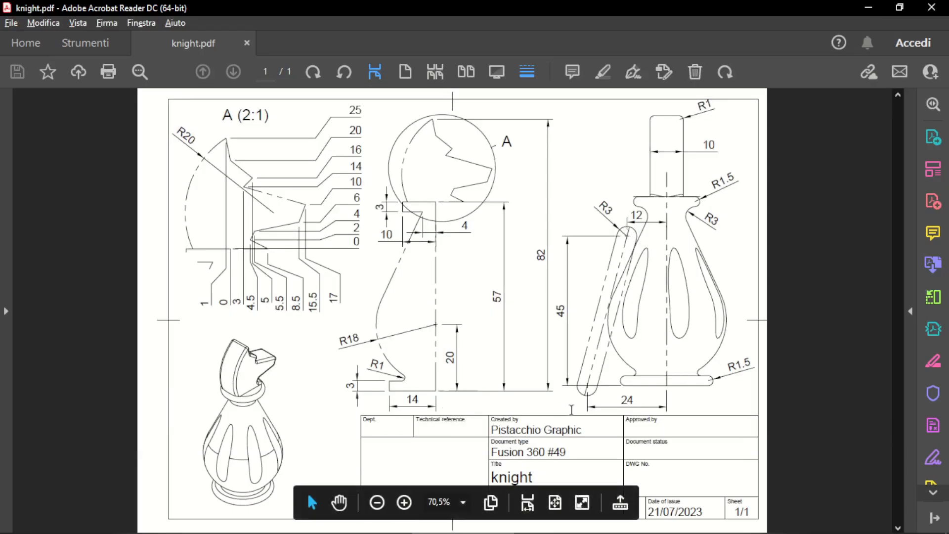
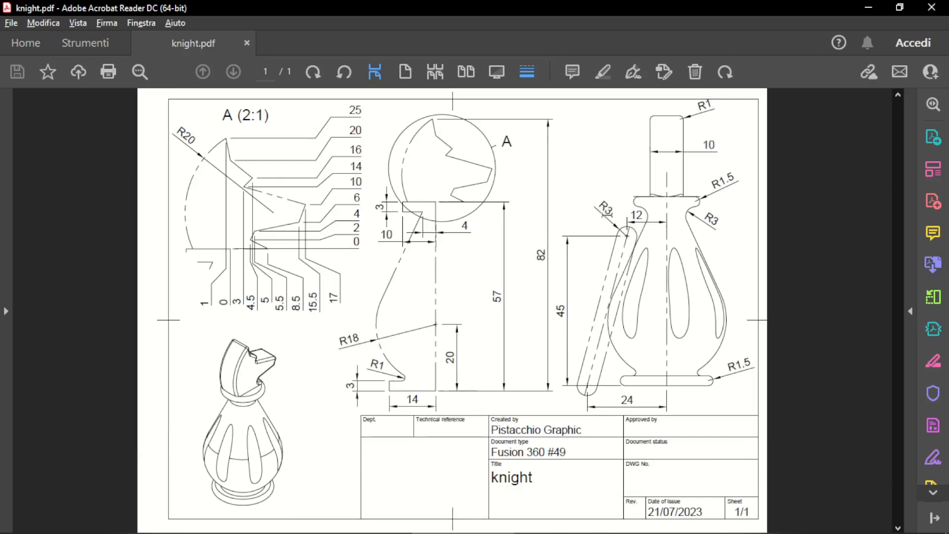
{"action": "key", "text": "alt+Tab"}
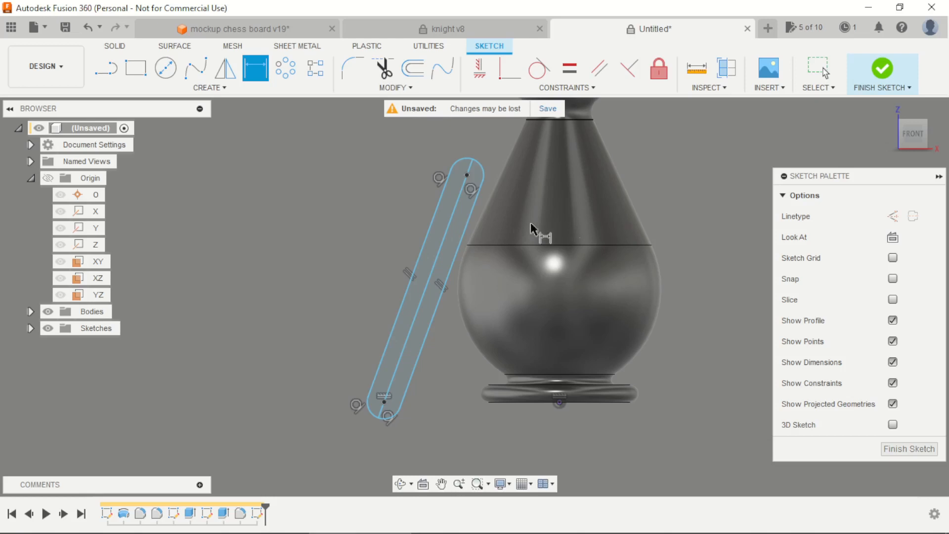
Dimension the horizontal distance from the slot's lower center to the origin as 24 mm.
{"action": "left_click", "coordinate": [384, 402]}
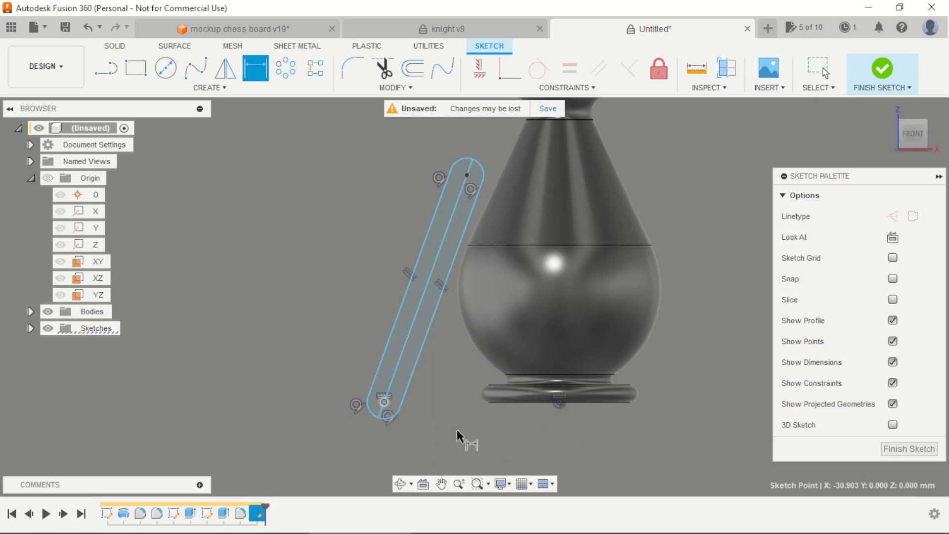
{"action": "key", "text": "Escape"}
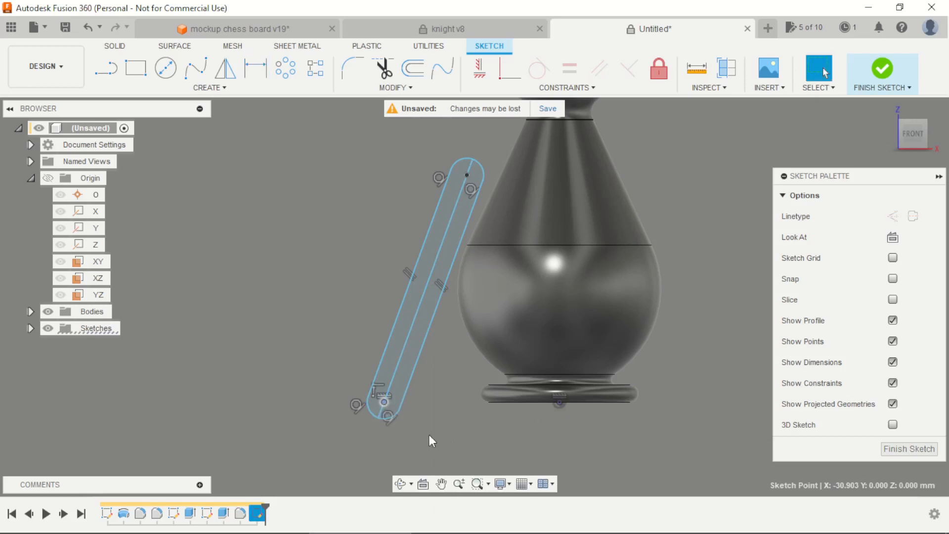
{"action": "key", "text": "d"}
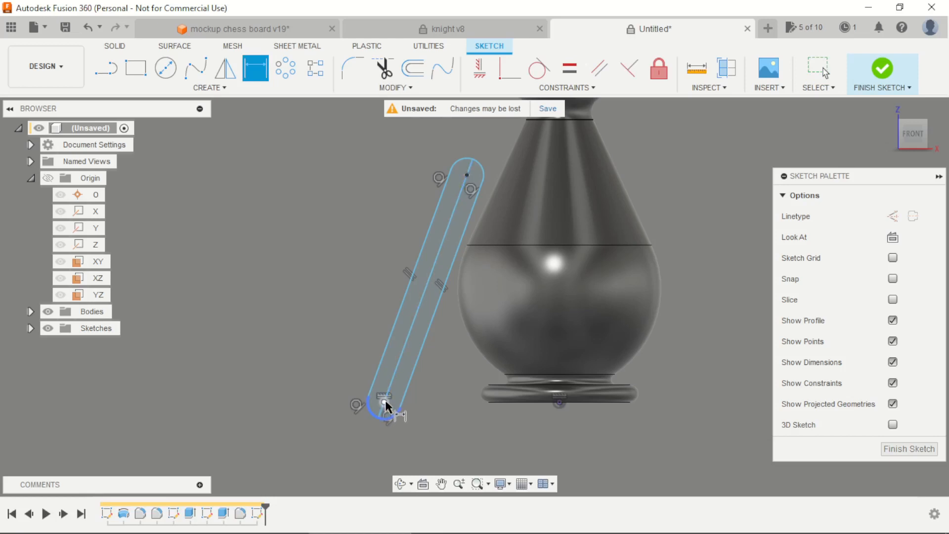
{"action": "left_click", "coordinate": [384, 401]}
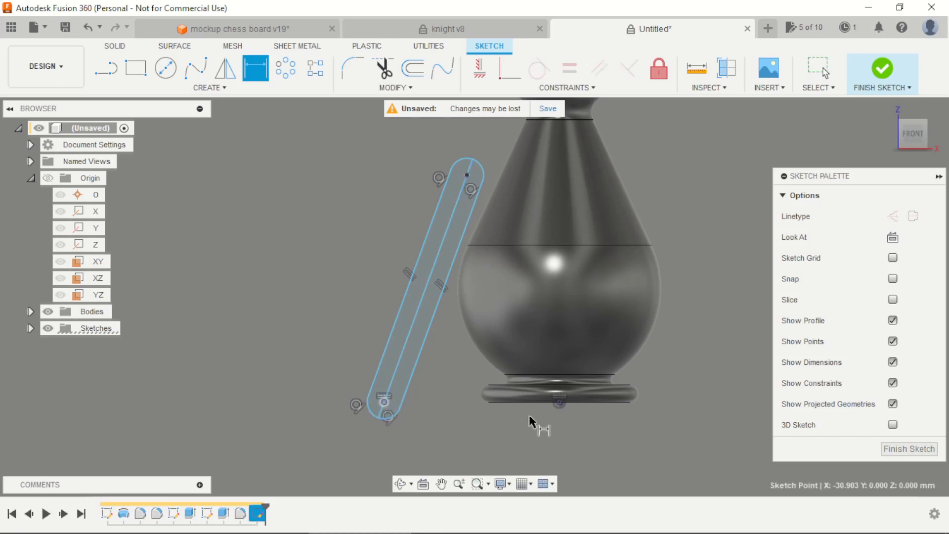
{"action": "left_click", "coordinate": [559, 403]}
{"action": "left_click", "coordinate": [477, 444]}
{"action": "type", "text": "24"}
{"action": "key", "text": "Return"}
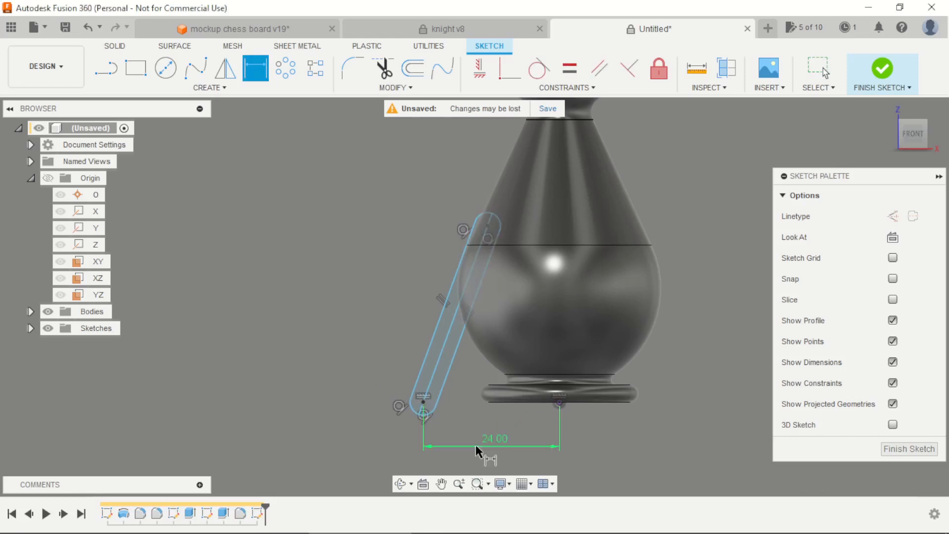
Dimension the arc at the slot's lower end with a 3 mm radius.
{"action": "scroll", "coordinate": [410, 410], "scroll_direction": "up", "scroll_amount": 3}
{"action": "left_click", "coordinate": [430, 396]}
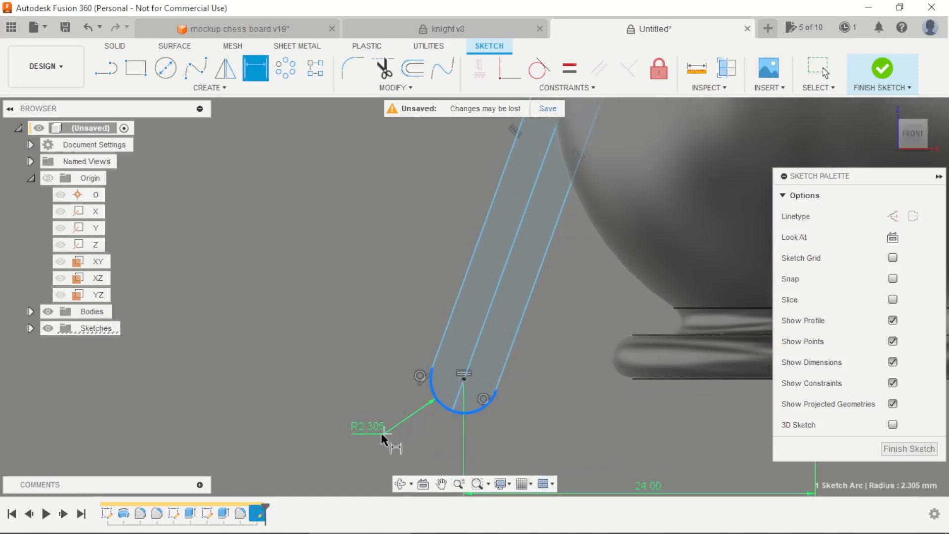
{"action": "left_click", "coordinate": [369, 435]}
{"action": "type", "text": "3"}
{"action": "key", "text": "Return"}
{"action": "scroll", "coordinate": [373, 430], "scroll_direction": "down", "scroll_amount": 4}
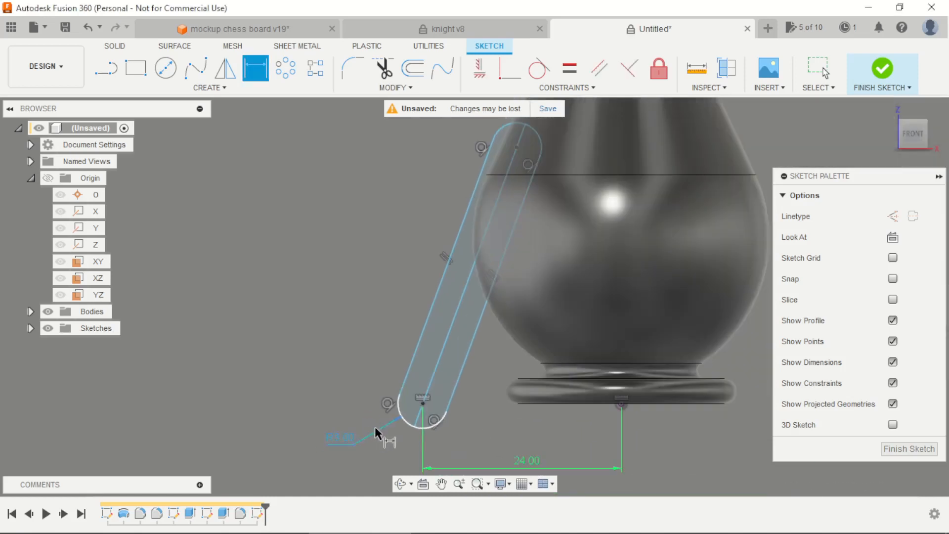
{"action": "scroll", "coordinate": [465, 346], "scroll_direction": "up", "scroll_amount": 2}
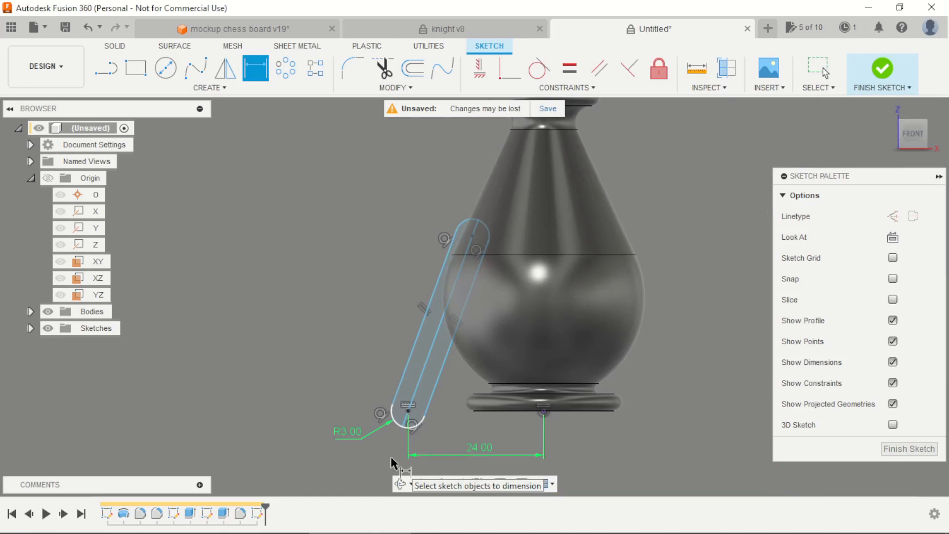
Dimension the vertical distance from the slot's upper center point to the base's bottom edge as 45 mm.
{"action": "scroll", "coordinate": [431, 385], "scroll_direction": "up", "scroll_amount": 2}
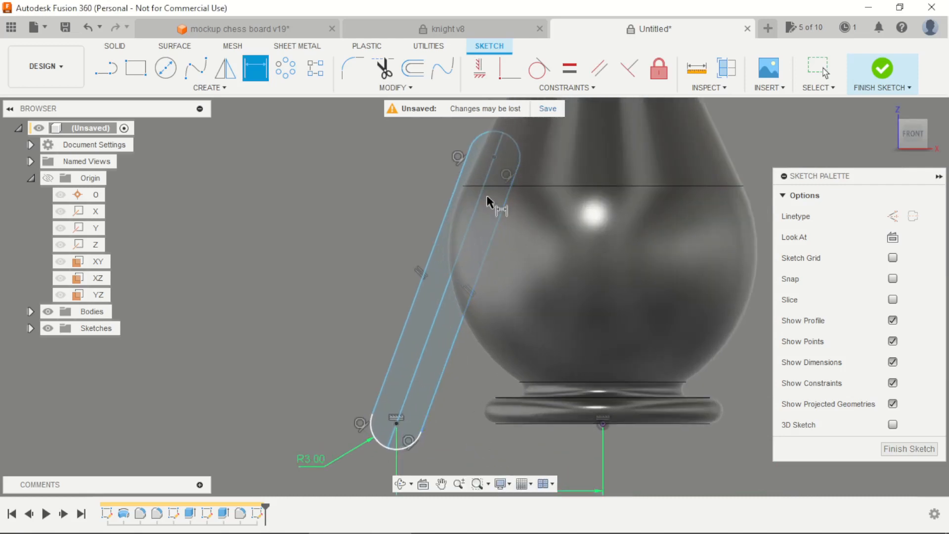
{"action": "left_click", "coordinate": [498, 158]}
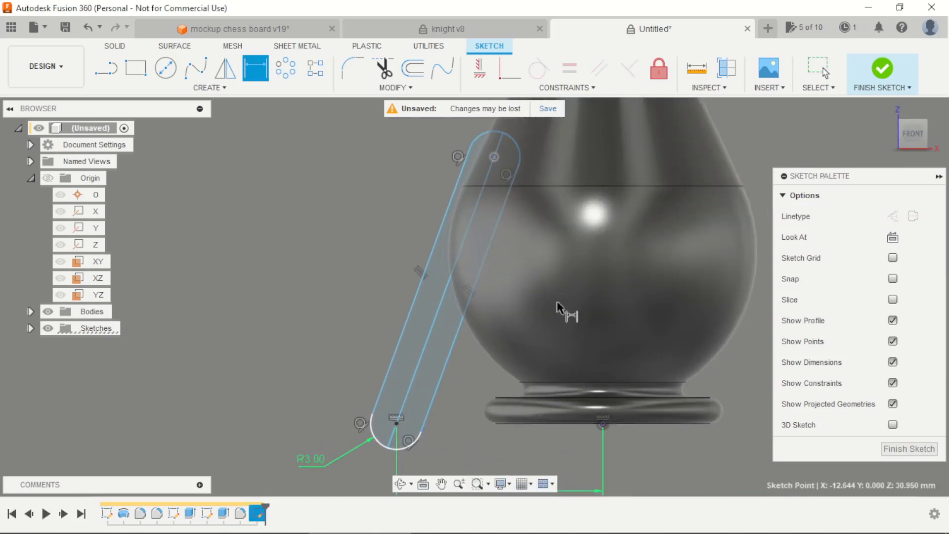
{"action": "left_click", "coordinate": [605, 428]}
{"action": "scroll", "coordinate": [605, 428], "scroll_direction": "down", "scroll_amount": 5}
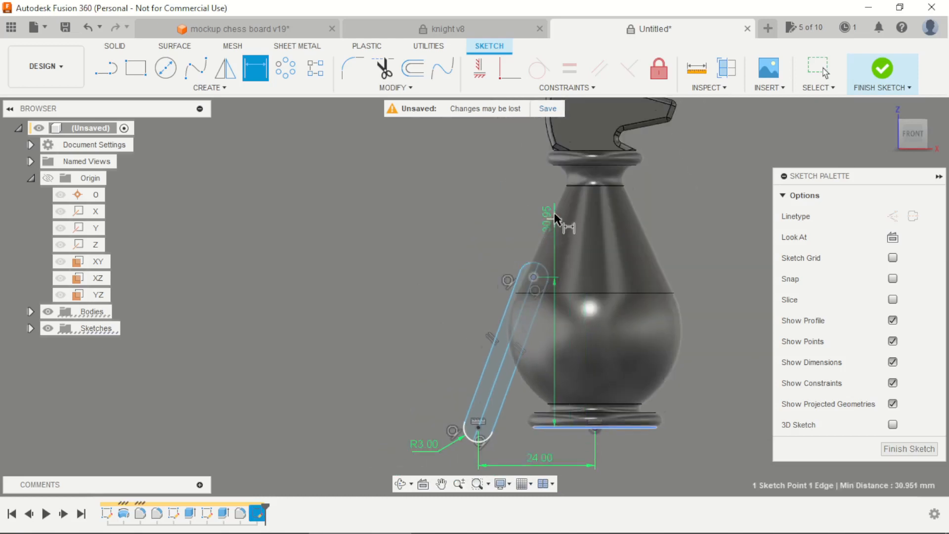
{"action": "scroll", "coordinate": [568, 218], "scroll_direction": "up", "scroll_amount": 4}
{"action": "scroll", "coordinate": [494, 257], "scroll_direction": "down", "scroll_amount": 3}
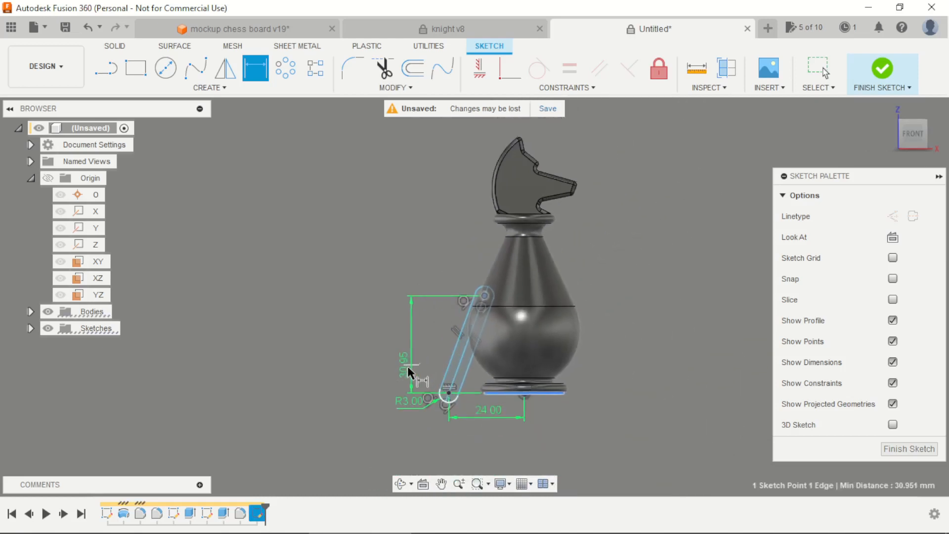
{"action": "scroll", "coordinate": [360, 374], "scroll_direction": "up", "scroll_amount": 3}
{"action": "left_click", "coordinate": [359, 371]}
{"action": "type", "text": "45"}
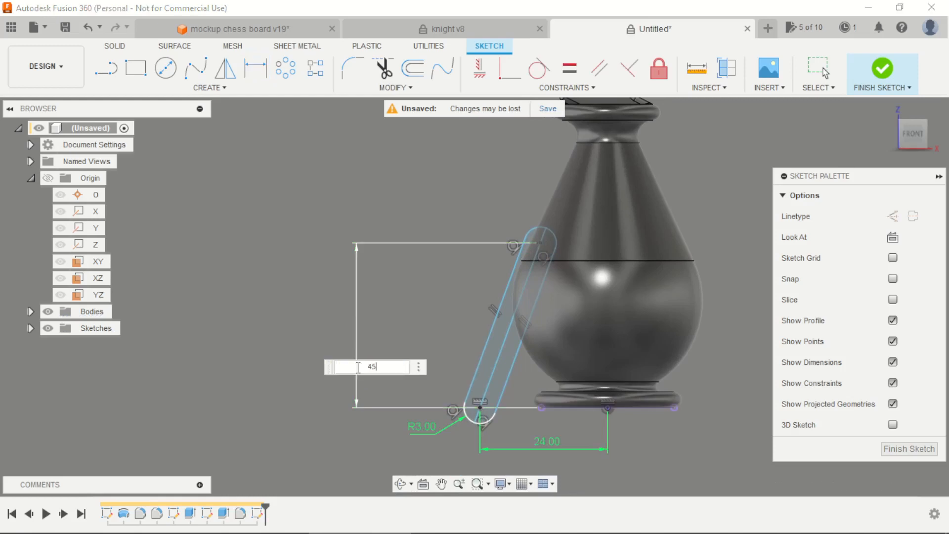
{"action": "key", "text": "Return"}
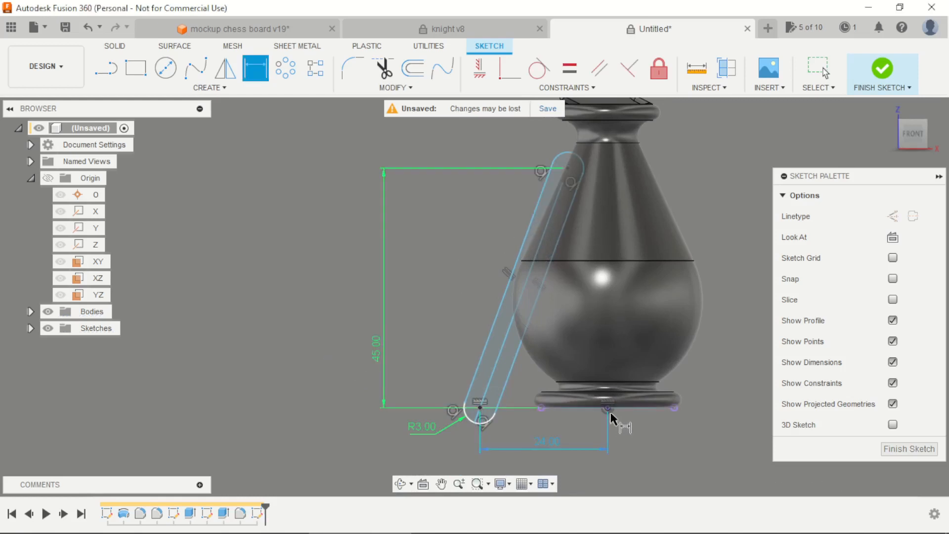
Dimension the horizontal distance from the slot's upper center point to the origin as 12 mm.
{"action": "left_click", "coordinate": [614, 410]}
{"action": "key", "text": "Escape"}
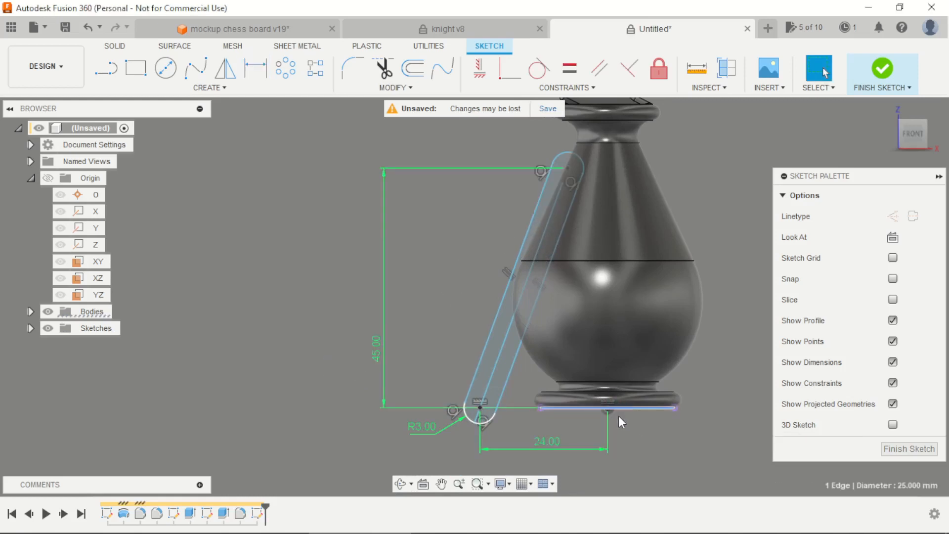
{"action": "left_click", "coordinate": [634, 426]}
{"action": "key", "text": "d"}
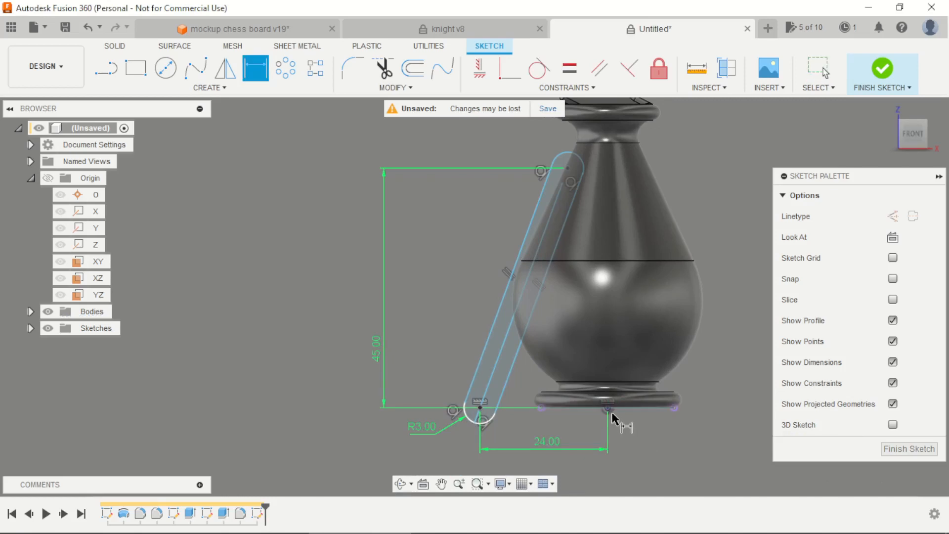
{"action": "scroll", "coordinate": [614, 413], "scroll_direction": "down", "scroll_amount": 3}
{"action": "scroll", "coordinate": [593, 296], "scroll_direction": "up", "scroll_amount": 5}
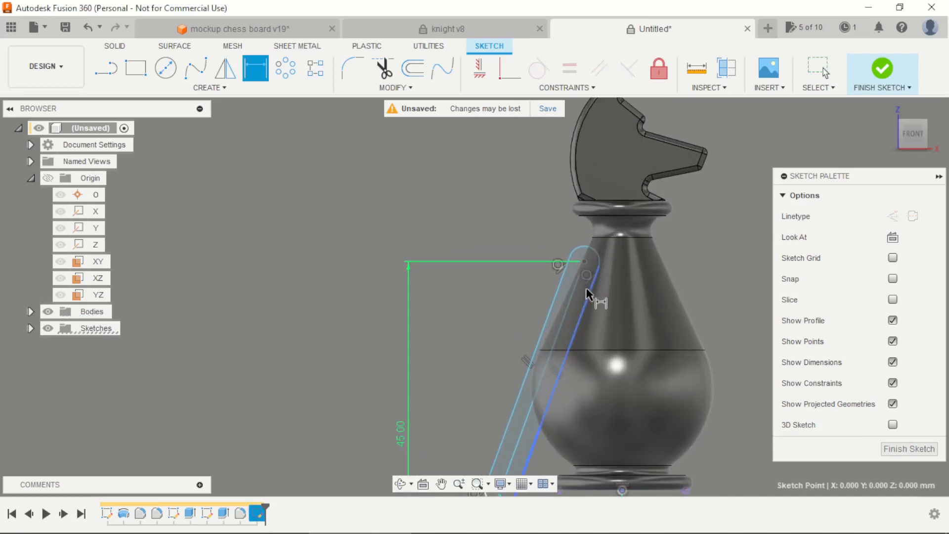
{"action": "left_click", "coordinate": [583, 261]}
{"action": "scroll", "coordinate": [581, 247], "scroll_direction": "up", "scroll_amount": 3}
{"action": "left_click", "coordinate": [588, 231]}
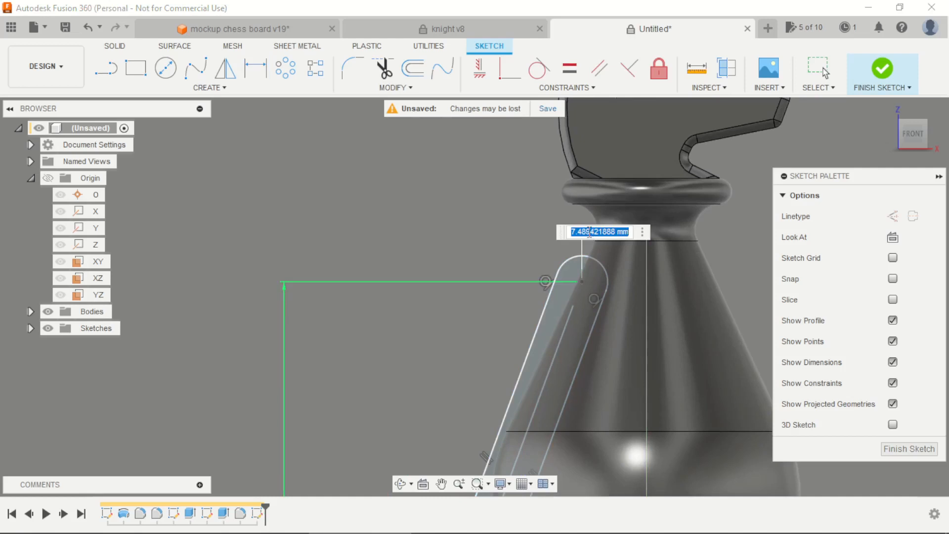
{"action": "type", "text": "12"}
{"action": "key", "text": "Return"}
{"action": "scroll", "coordinate": [588, 231], "scroll_direction": "down", "scroll_amount": 5}
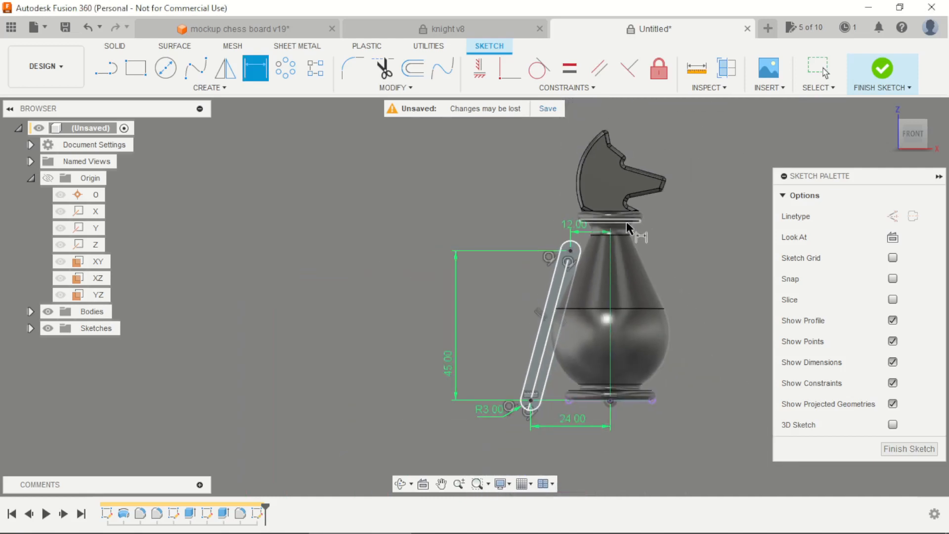
{"action": "scroll", "coordinate": [568, 237], "scroll_direction": "up", "scroll_amount": 5}
{"action": "key", "text": "Escape"}
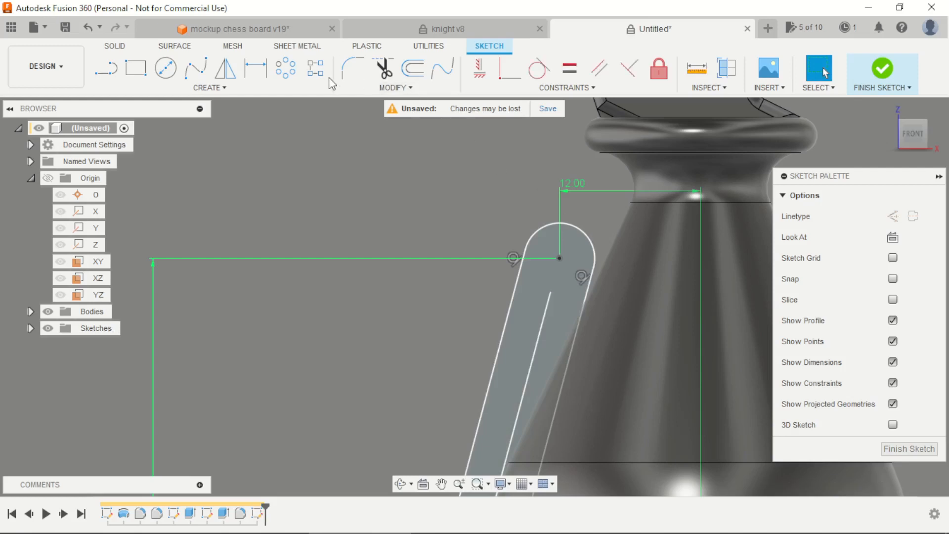
Extend the slot's center line up to the upper end arc and finish the sketch.
{"action": "left_click", "coordinate": [395, 87]}
{"action": "left_click", "coordinate": [361, 157]}
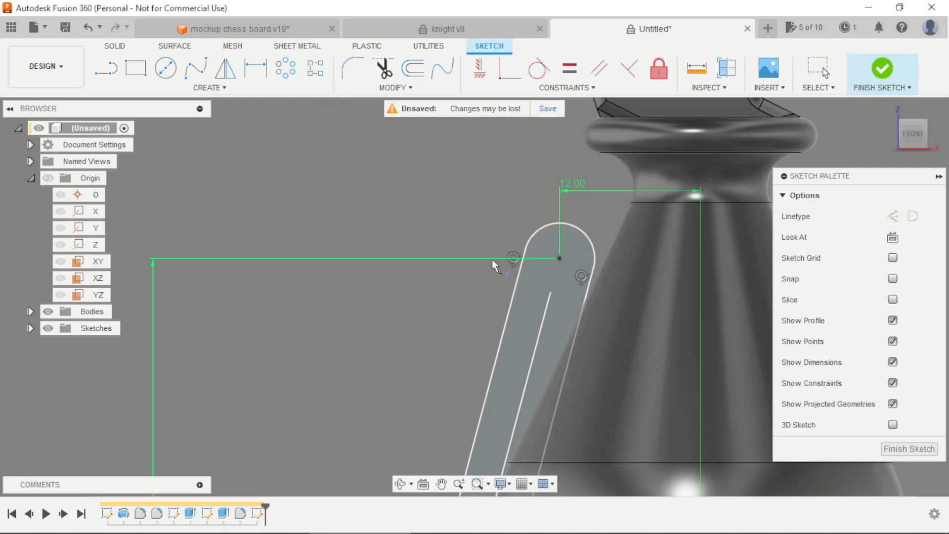
{"action": "left_click", "coordinate": [548, 304]}
{"action": "key", "text": "Escape"}
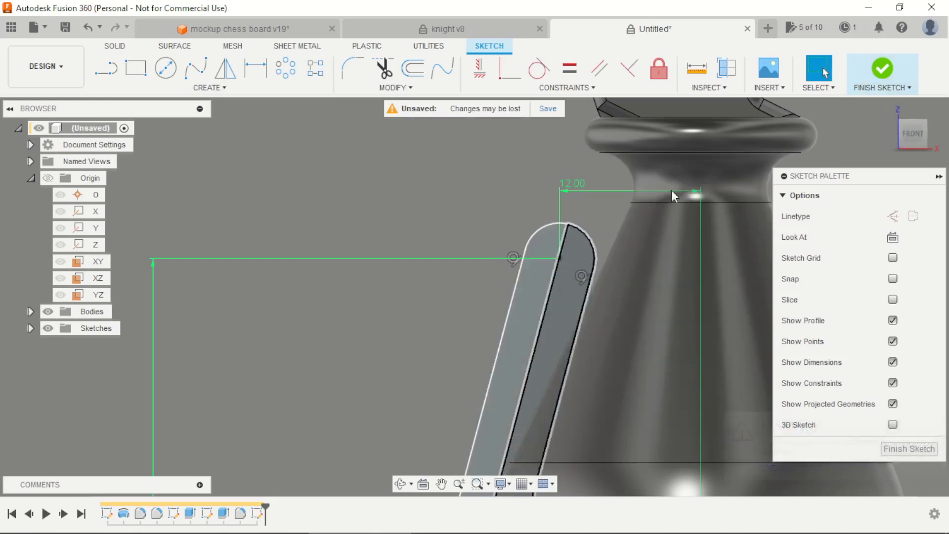
{"action": "left_click", "coordinate": [879, 75]}
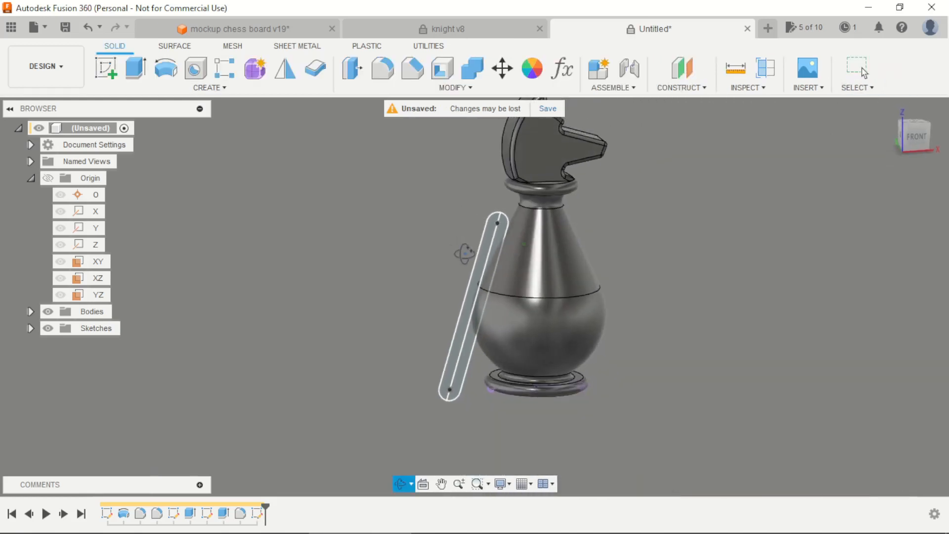
Revolve the outer half of the slot profile fully around its center line as a cut into the knight's body.
{"action": "left_click", "coordinate": [165, 69]}
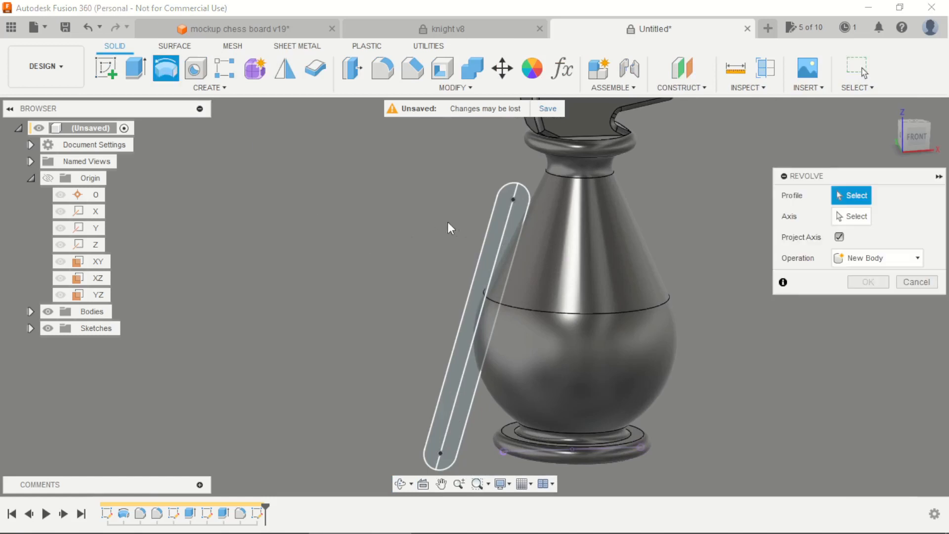
{"action": "left_click", "coordinate": [491, 240]}
{"action": "left_click", "coordinate": [851, 216]}
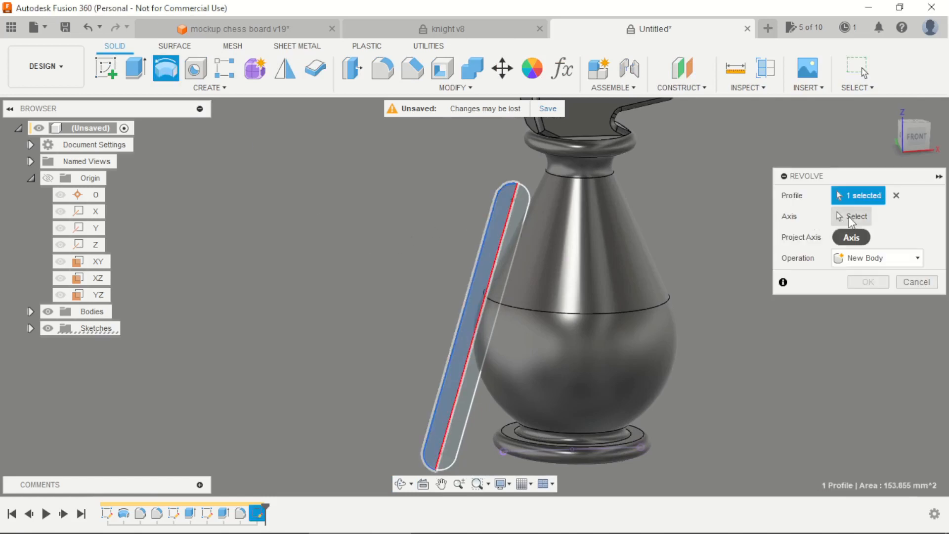
{"action": "scroll", "coordinate": [520, 248], "scroll_direction": "up", "scroll_amount": 5}
{"action": "scroll", "coordinate": [461, 212], "scroll_direction": "down", "scroll_amount": 3}
{"action": "left_click", "coordinate": [459, 212]}
{"action": "scroll", "coordinate": [470, 275], "scroll_direction": "down", "scroll_amount": 5}
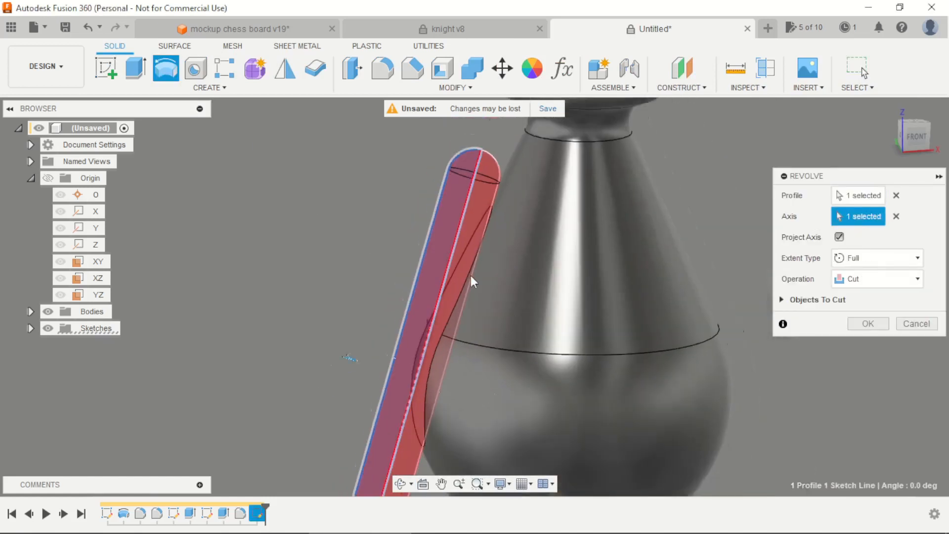
{"action": "left_click", "coordinate": [854, 324]}
{"action": "scroll", "coordinate": [741, 321], "scroll_direction": "down", "scroll_amount": 1}
{"action": "middle_click_drag", "start_coordinate": [716, 321], "coordinate": [745, 322], "text": "shift"}
{"action": "scroll", "coordinate": [696, 328], "scroll_direction": "down", "scroll_amount": 3}
{"action": "scroll", "coordinate": [672, 360], "scroll_direction": "up", "scroll_amount": 3}
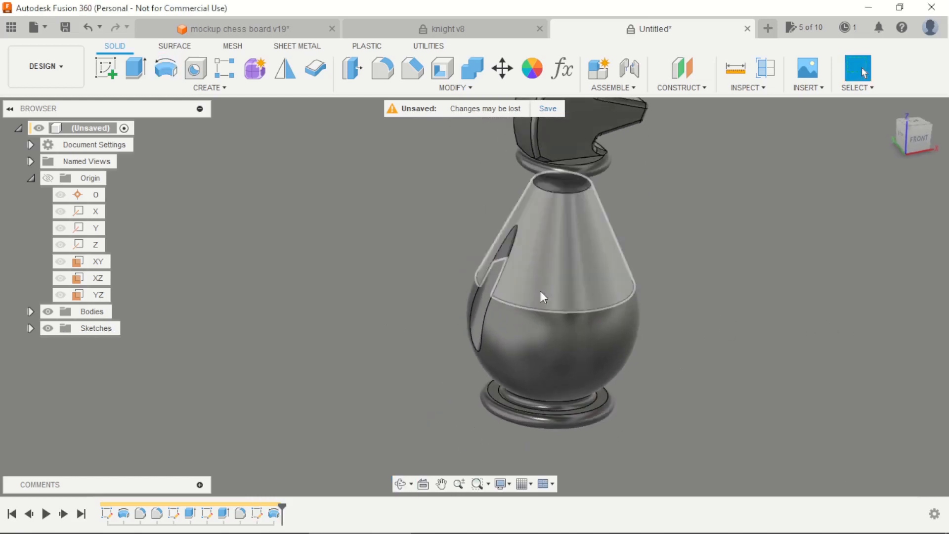
Create a full circular pattern of the revolved groove cut about the Z axis, setting the quantity for grooves all around the body.
{"action": "left_click", "coordinate": [224, 69]}
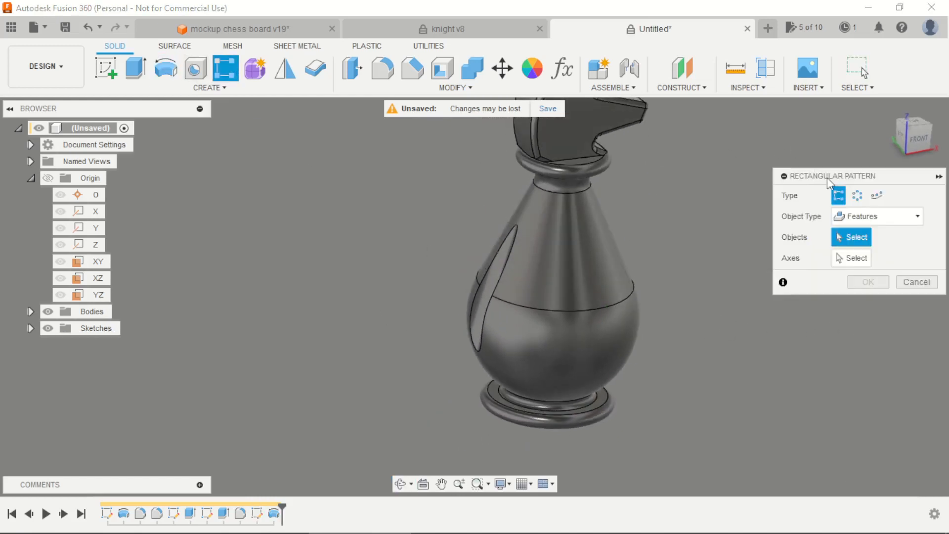
{"action": "left_click", "coordinate": [857, 195]}
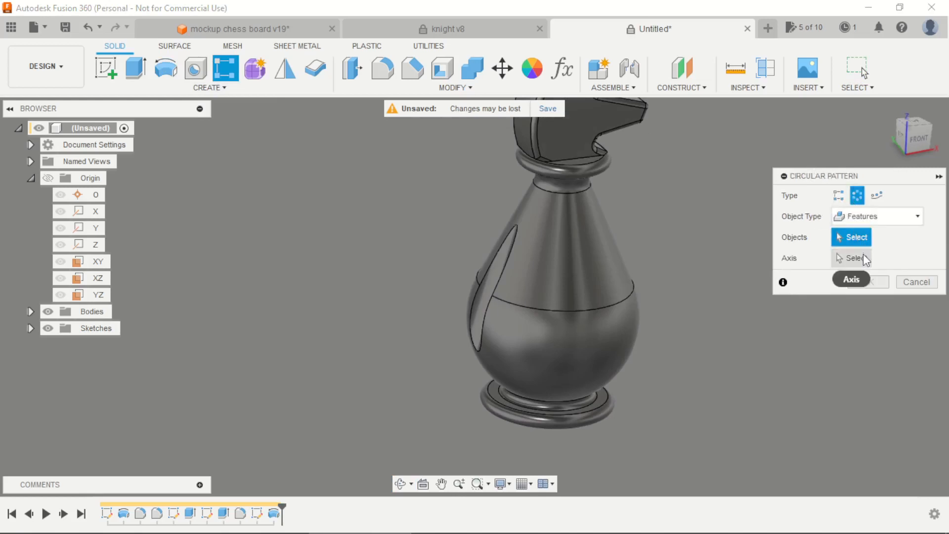
{"action": "left_click", "coordinate": [276, 513]}
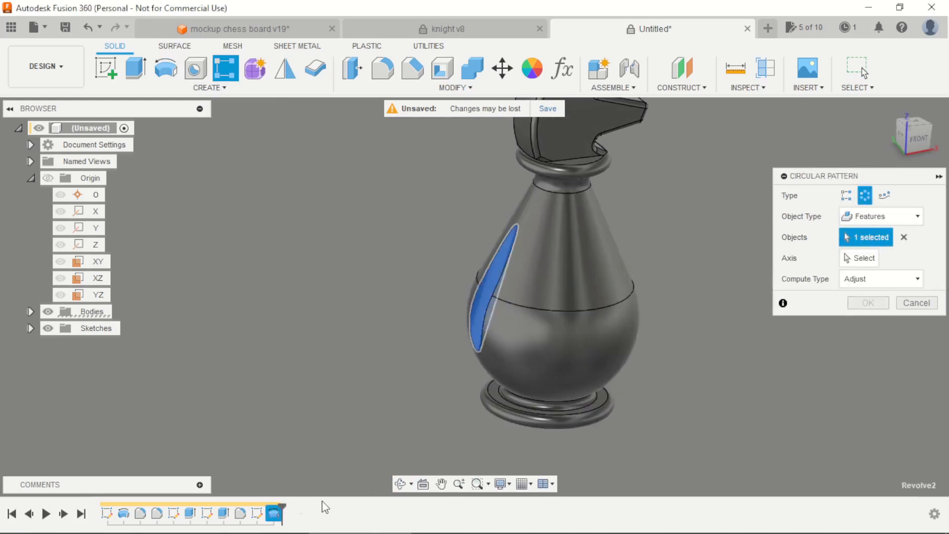
{"action": "left_click", "coordinate": [860, 258]}
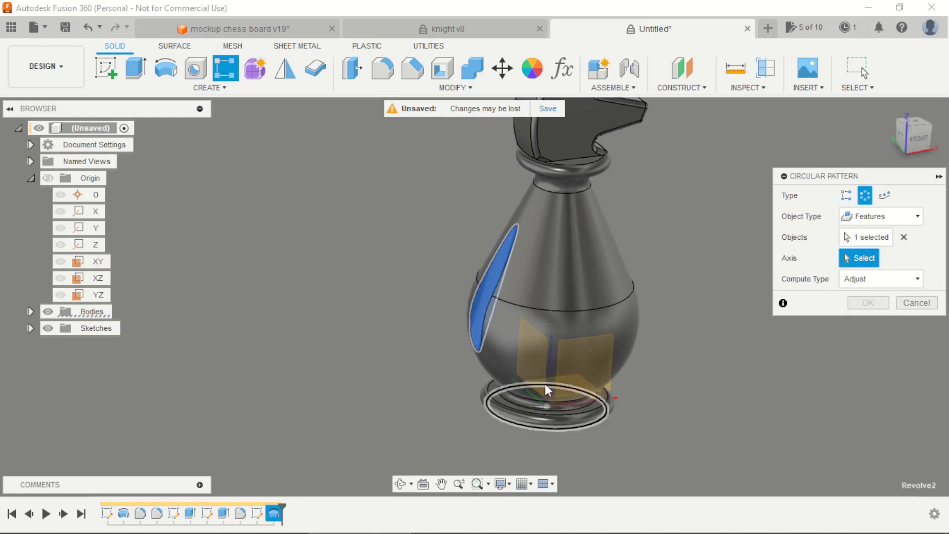
{"action": "left_click", "coordinate": [96, 244]}
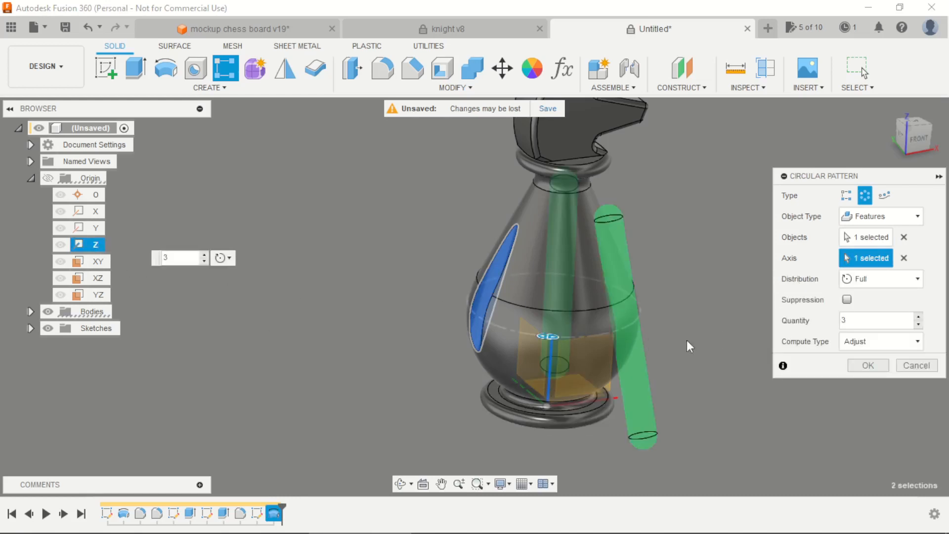
{"action": "left_click", "coordinate": [825, 319]}
{"action": "key", "text": "Return"}
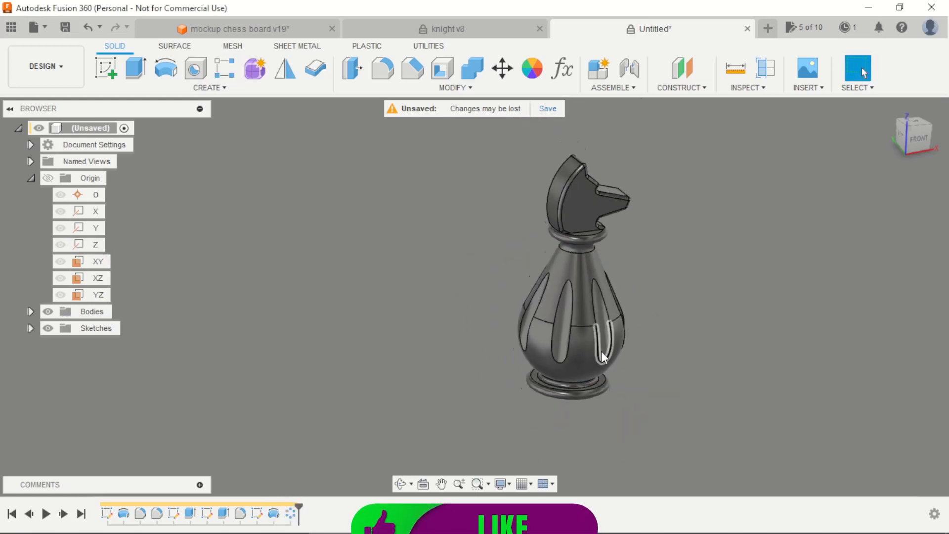
{"action": "mouse_move", "coordinate": [602, 356]}
{"action": "middle_mouse_down", "text": "shift"}
{"action": "mouse_move", "coordinate": [458, 340]}
{"action": "mouse_move", "coordinate": [580, 324]}
{"action": "mouse_move", "coordinate": [536, 289]}
{"action": "mouse_move", "coordinate": [612, 305]}
{"action": "mouse_move", "coordinate": [612, 369]}
{"action": "mouse_move", "coordinate": [601, 335]}
{"action": "mouse_move", "coordinate": [596, 357]}
{"action": "middle_mouse_up", "text": "shift"}
{"action": "scroll", "coordinate": [582, 325], "scroll_direction": "up", "scroll_amount": 5}
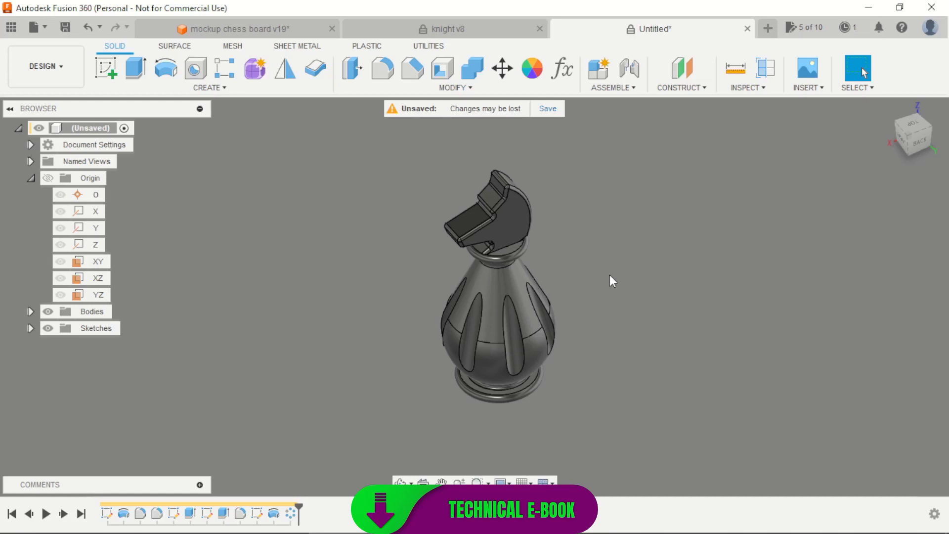
{"action": "middle_click_drag", "start_coordinate": [609, 274], "coordinate": [605, 263], "text": "shift"}
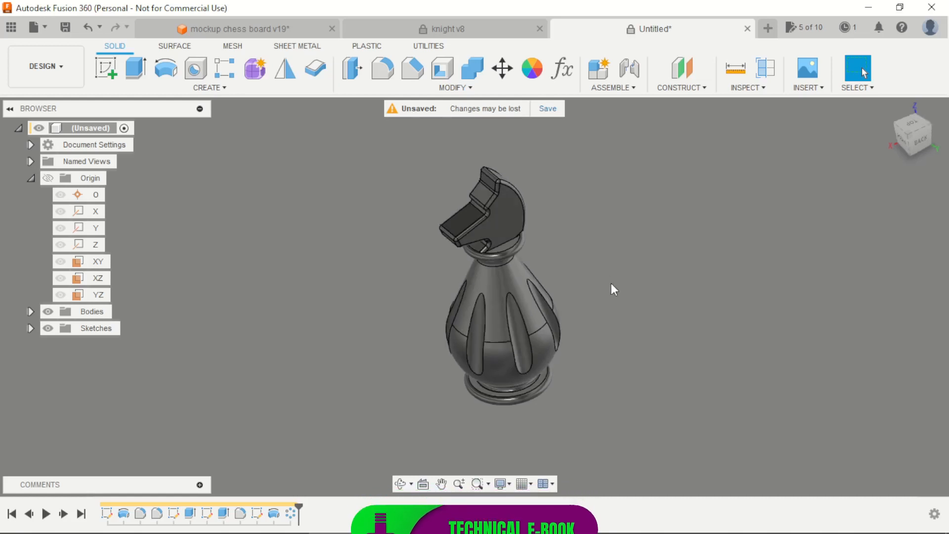